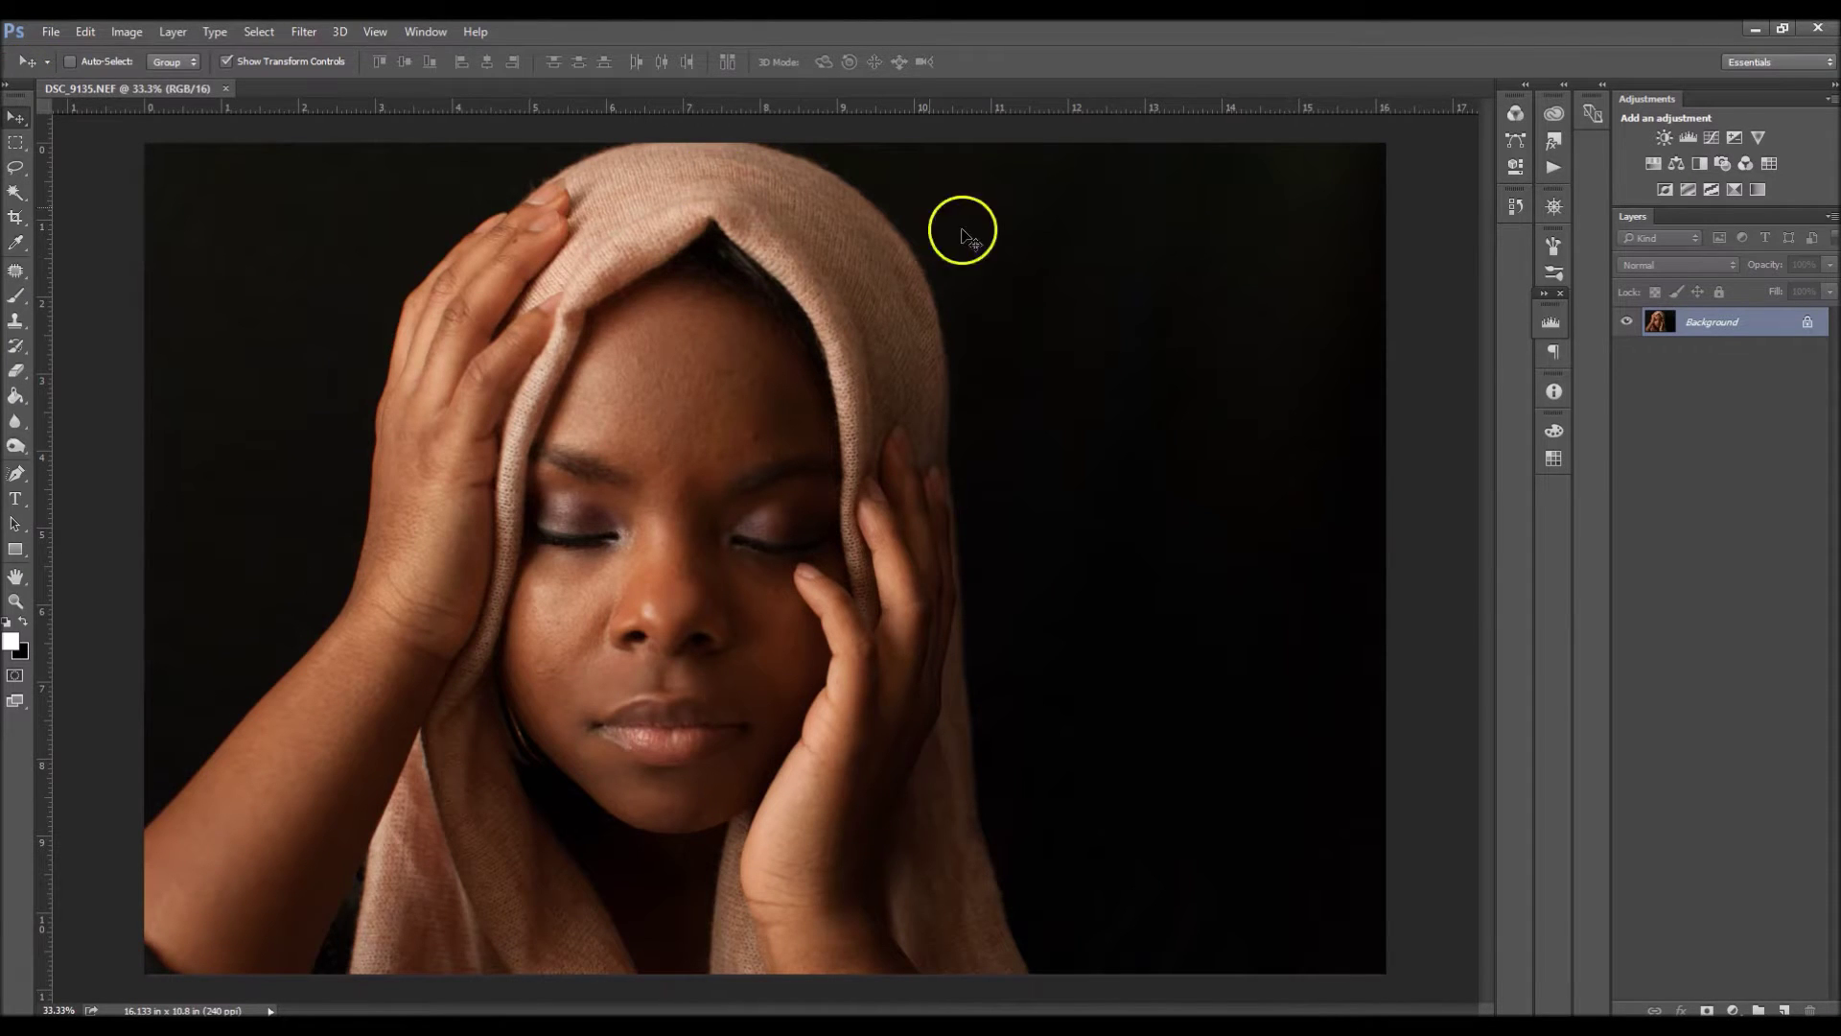
# Step: Duplicate the portrait twice, hide Layer 1 copy, and make Layer 1 active
pyautogui.press('j')
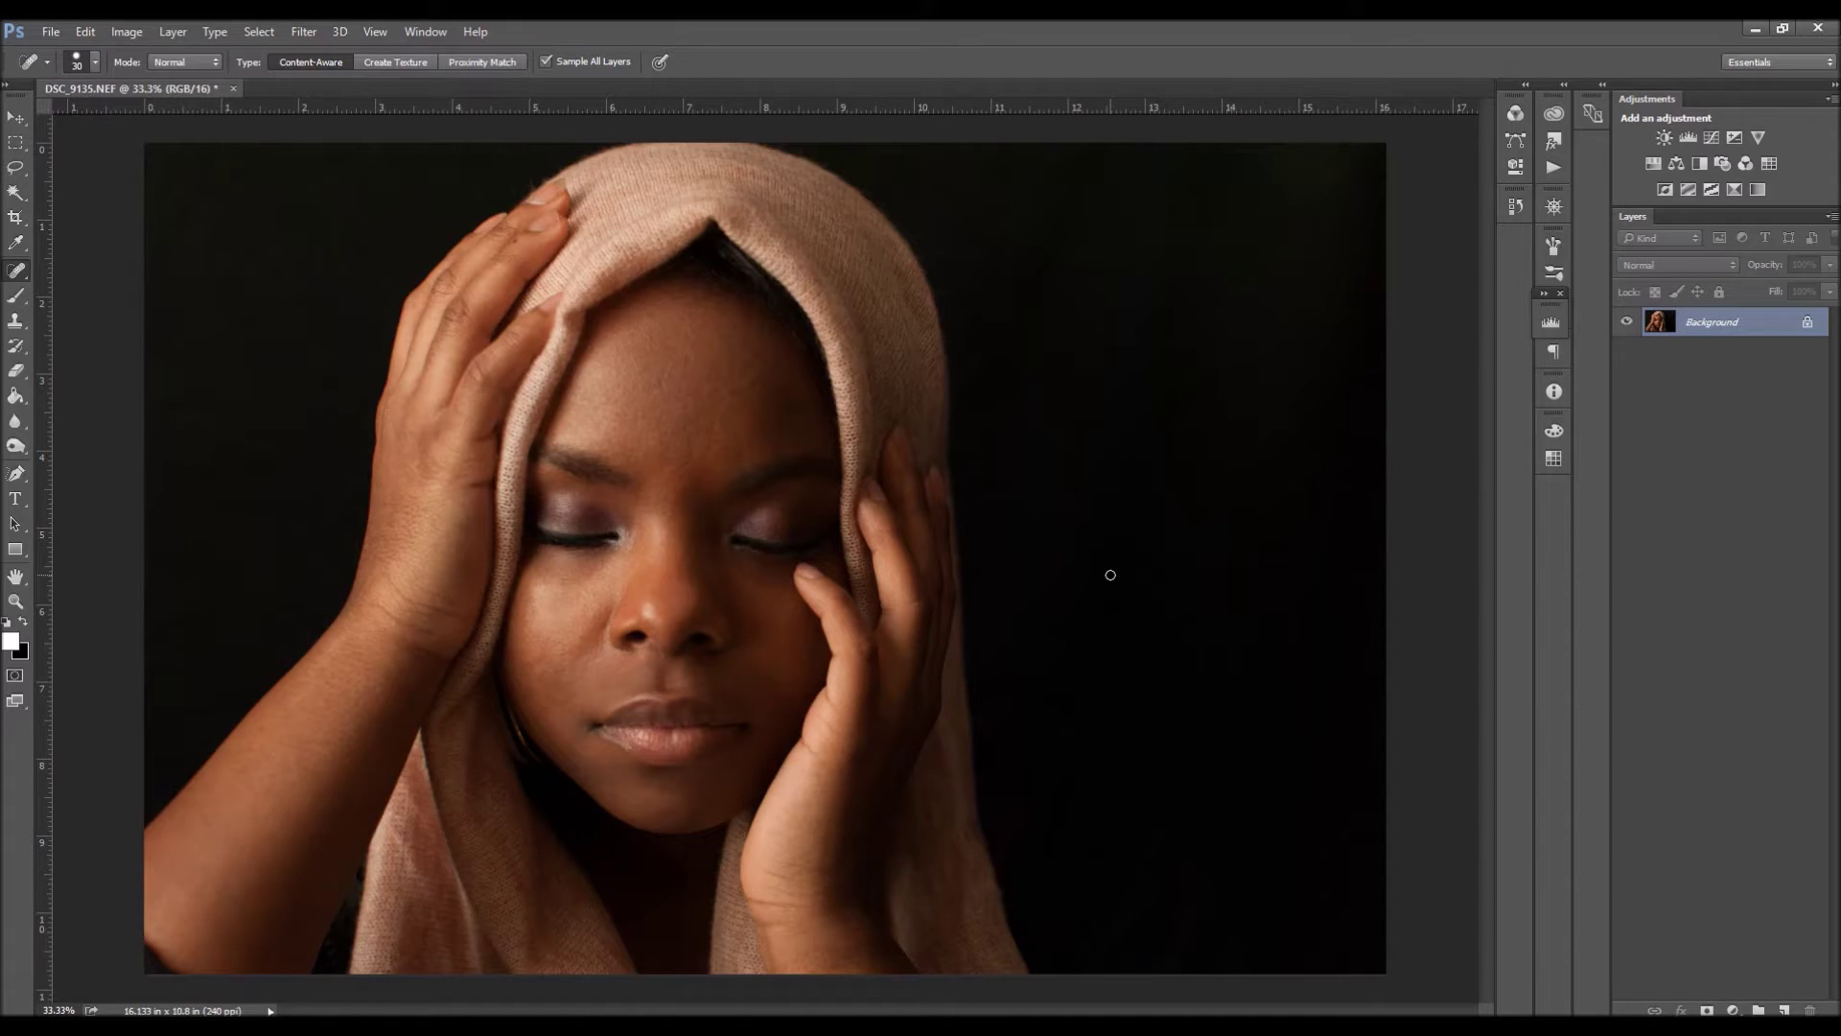
pyautogui.hotkey('ctrl', 'j')
pyautogui.hotkey('ctrl', 'j')
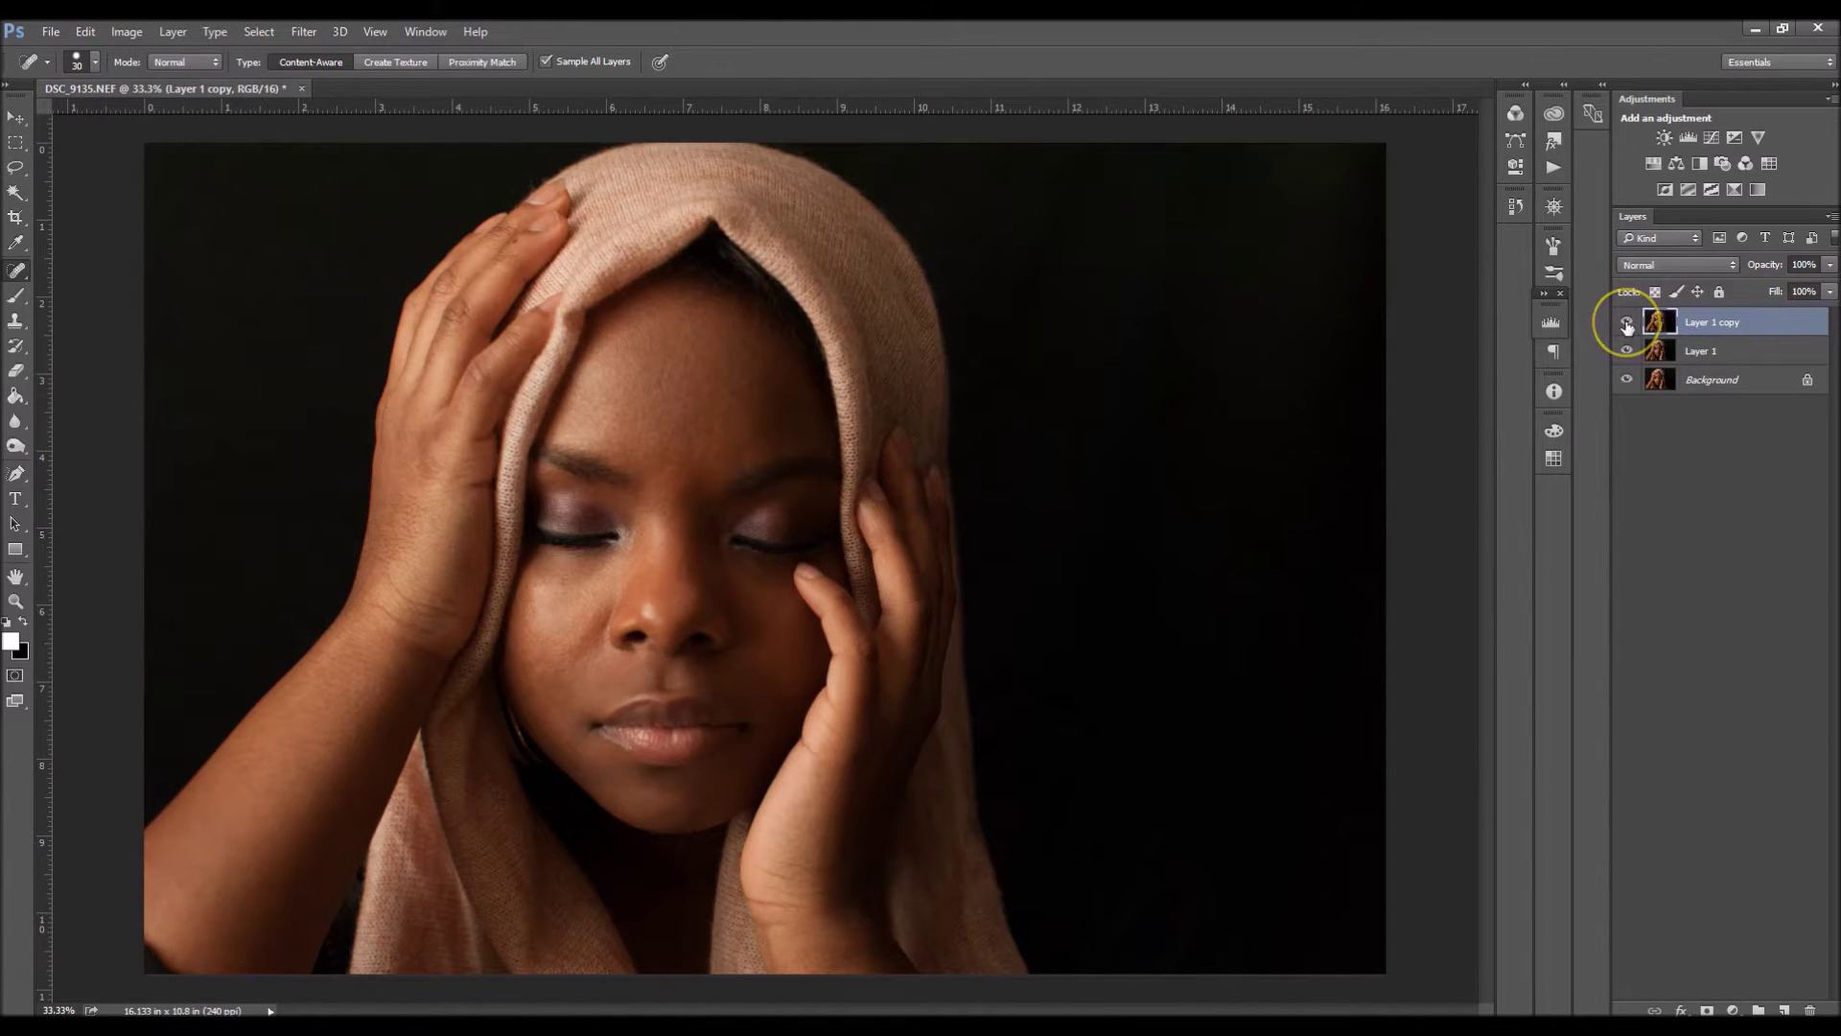
pyautogui.click(1627, 323)
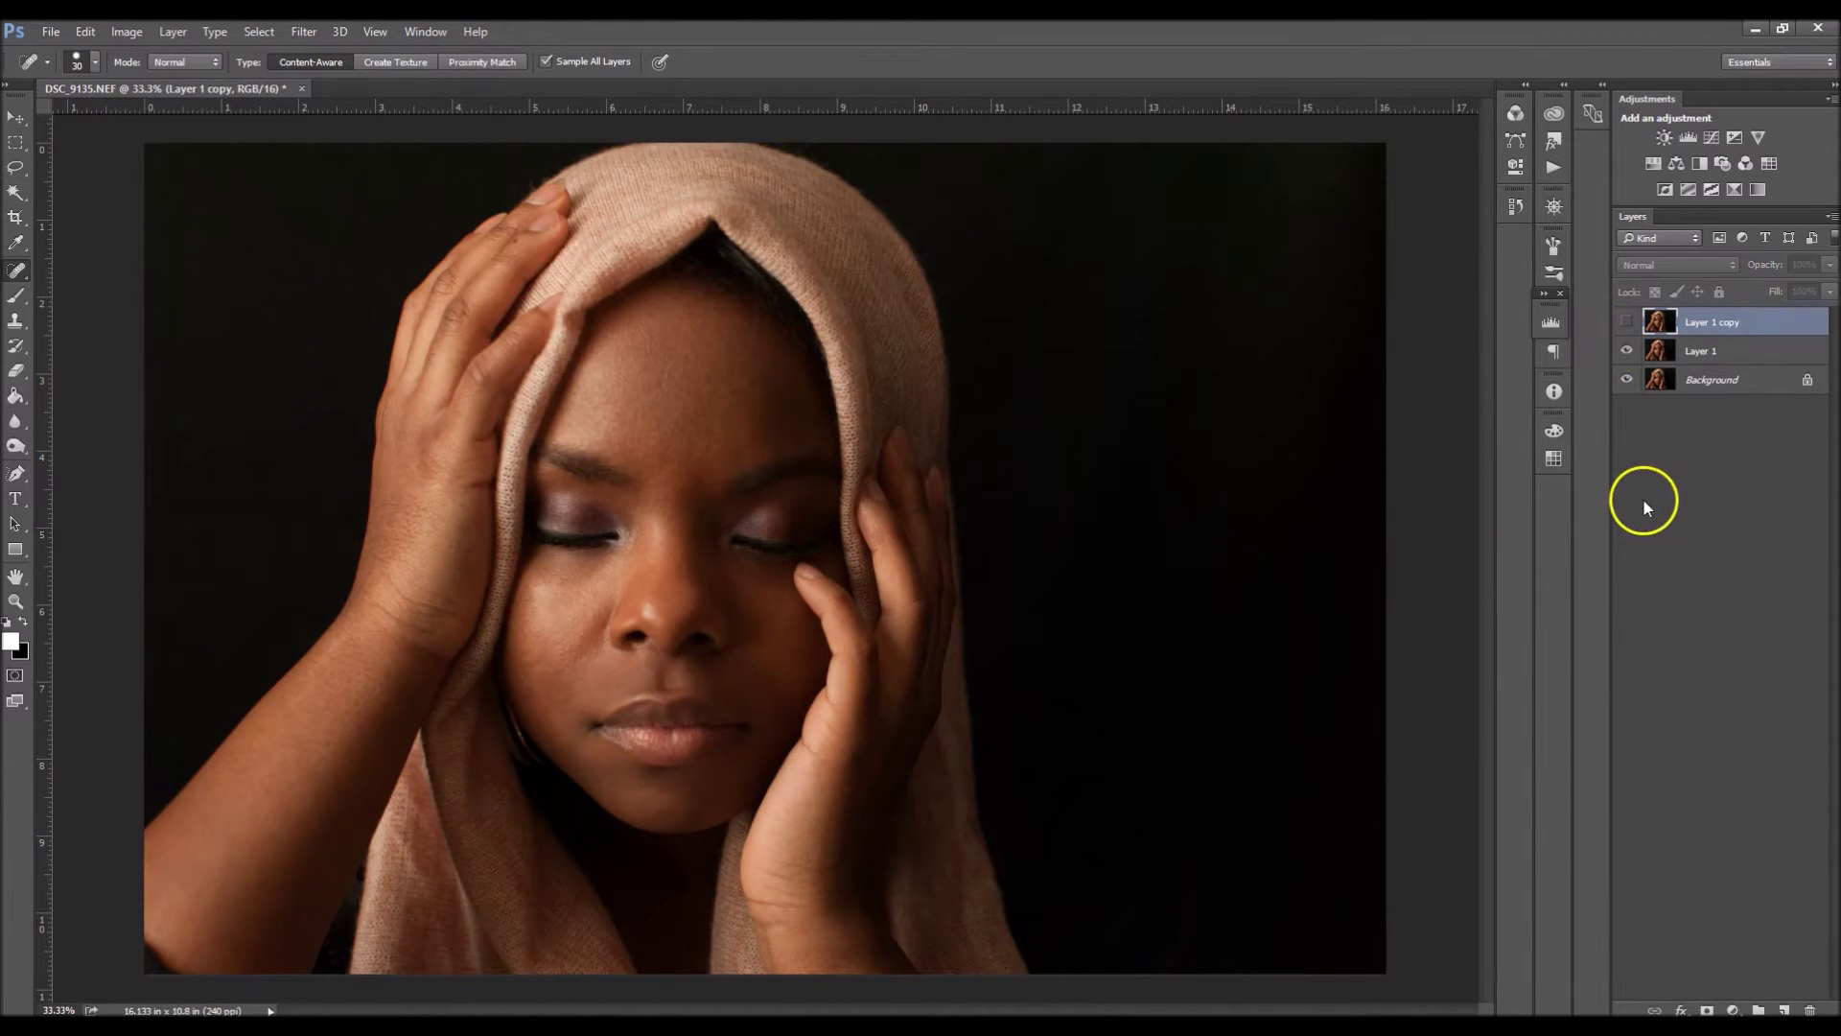
pyautogui.click(1709, 357)
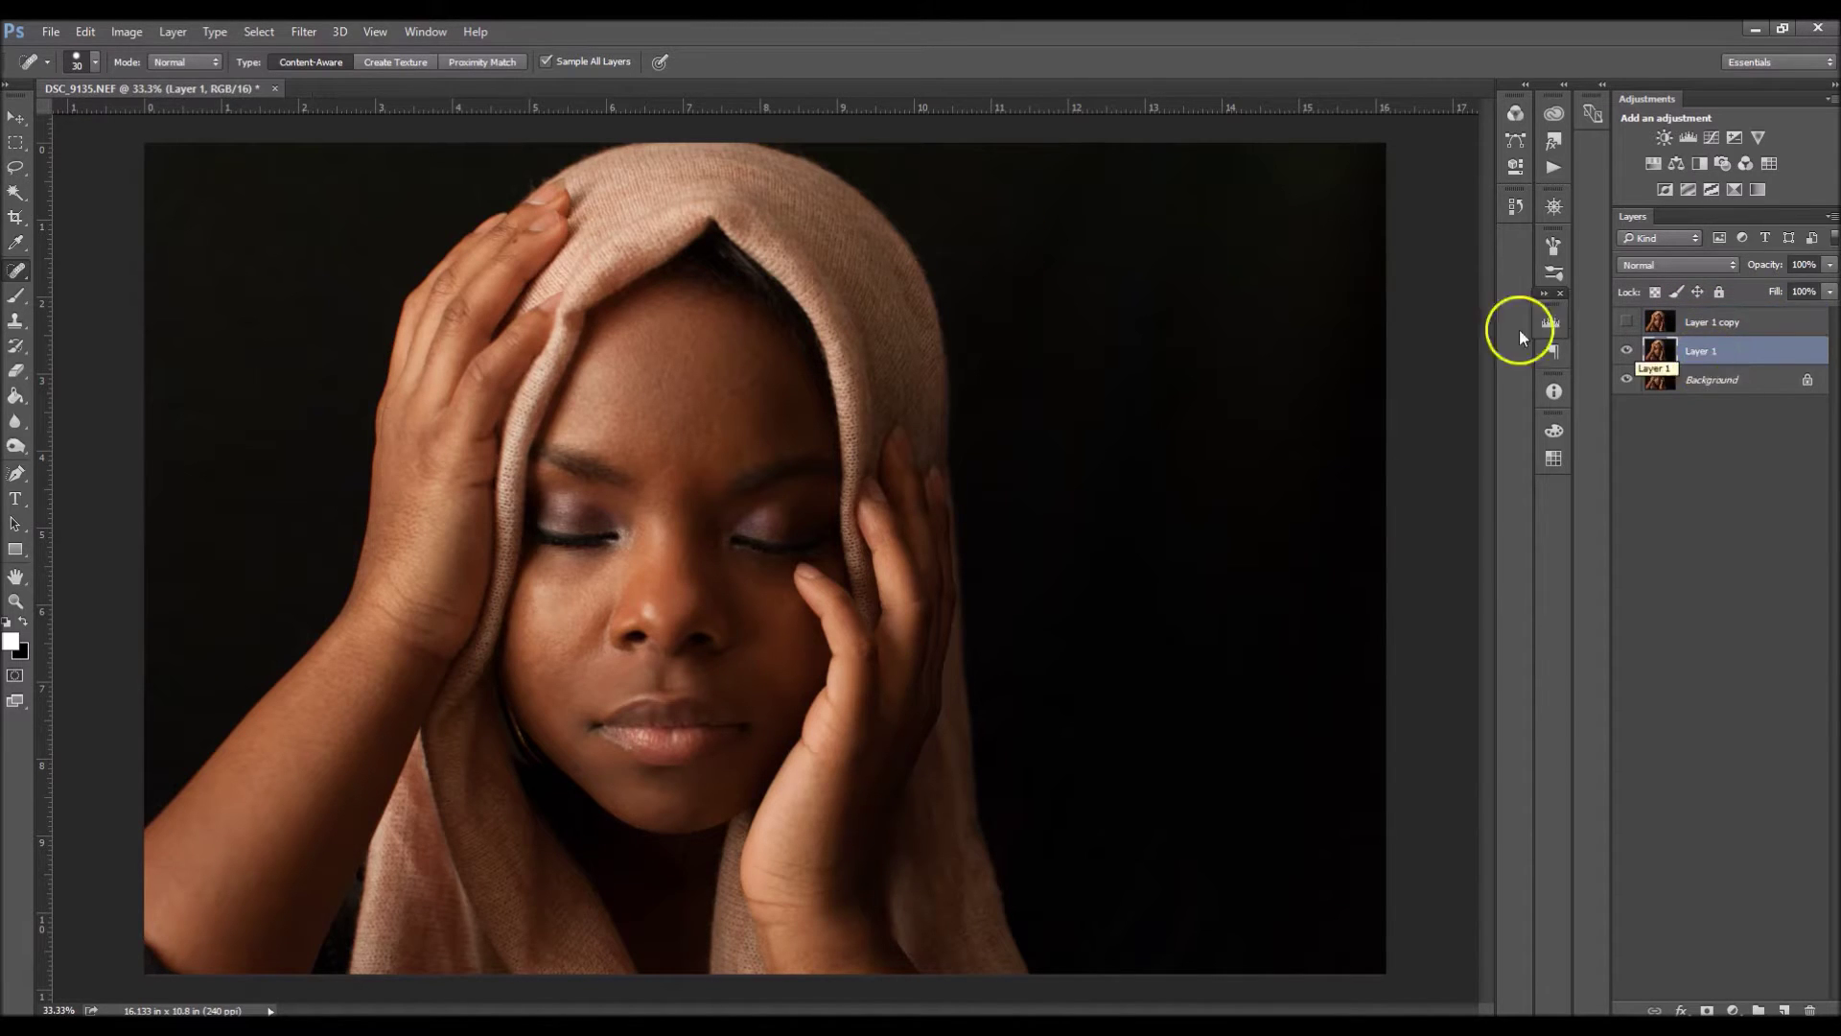
pyautogui.click(303, 31)
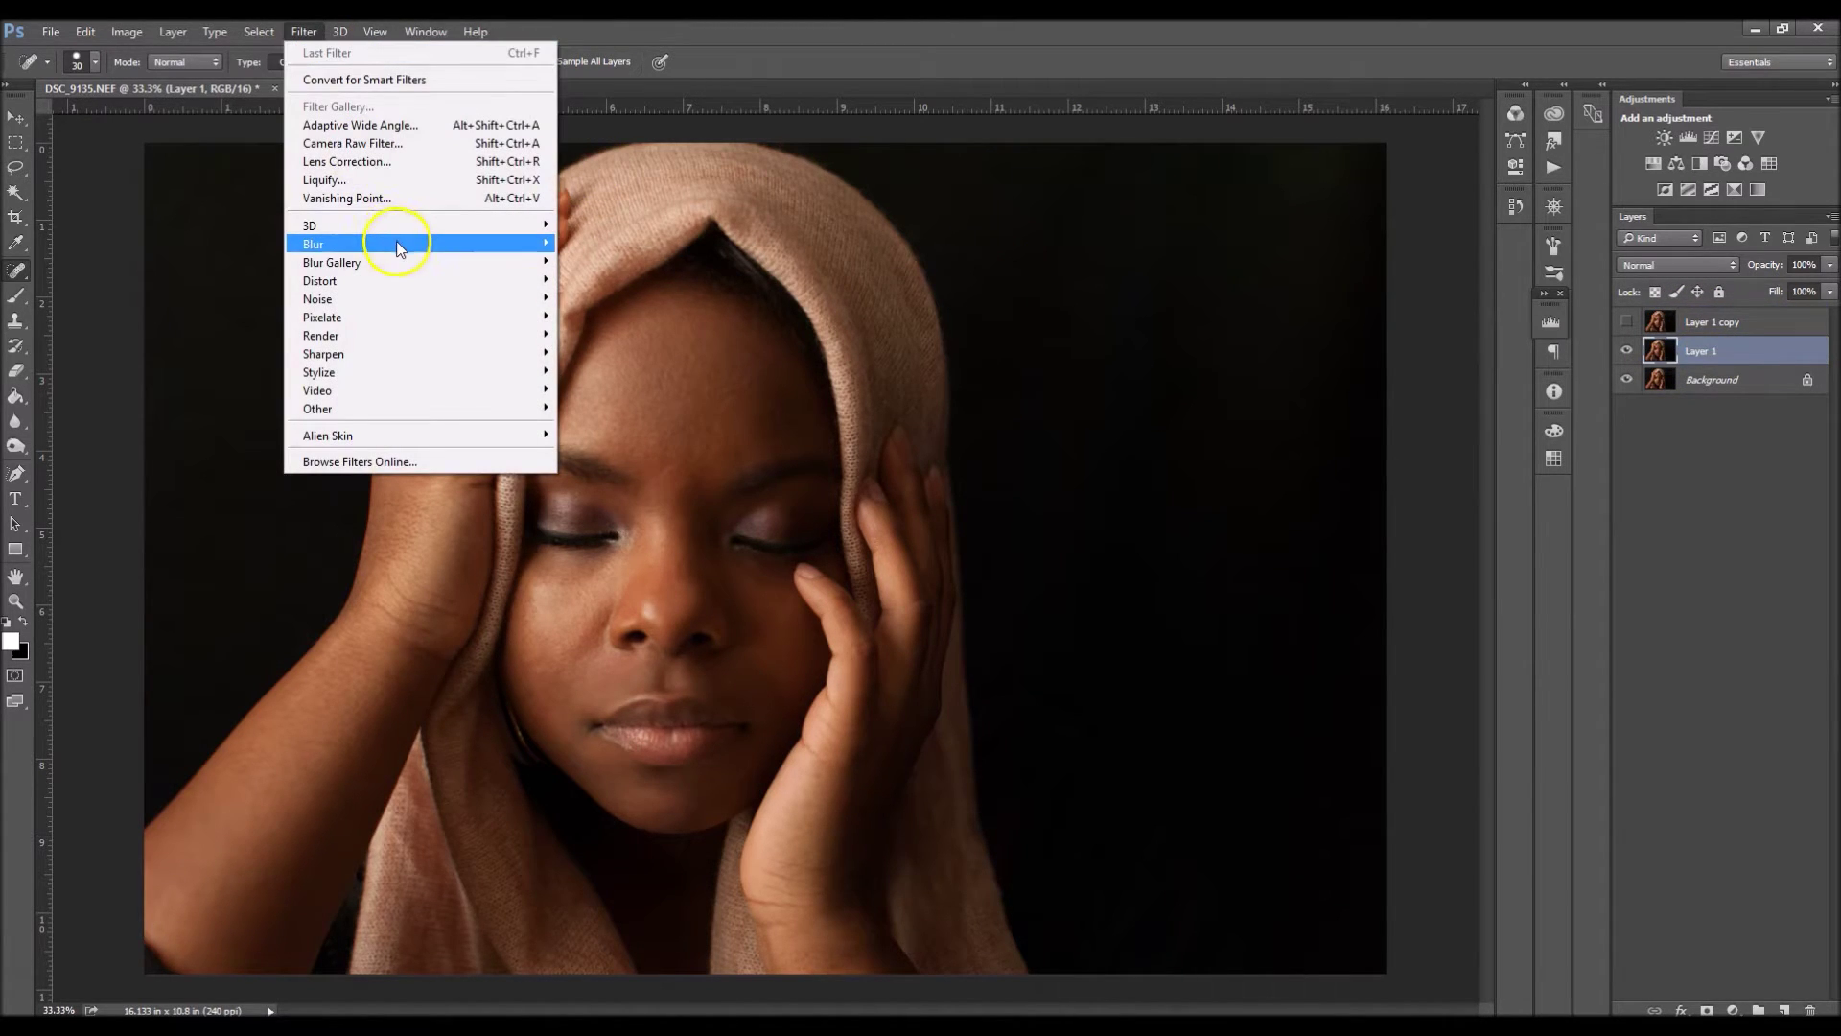
# Step: Preview a Gaussian Blur on Layer 1 with the radius raised to about 8.4 pixels
pyautogui.moveTo(401, 249)
pyautogui.click(610, 317)
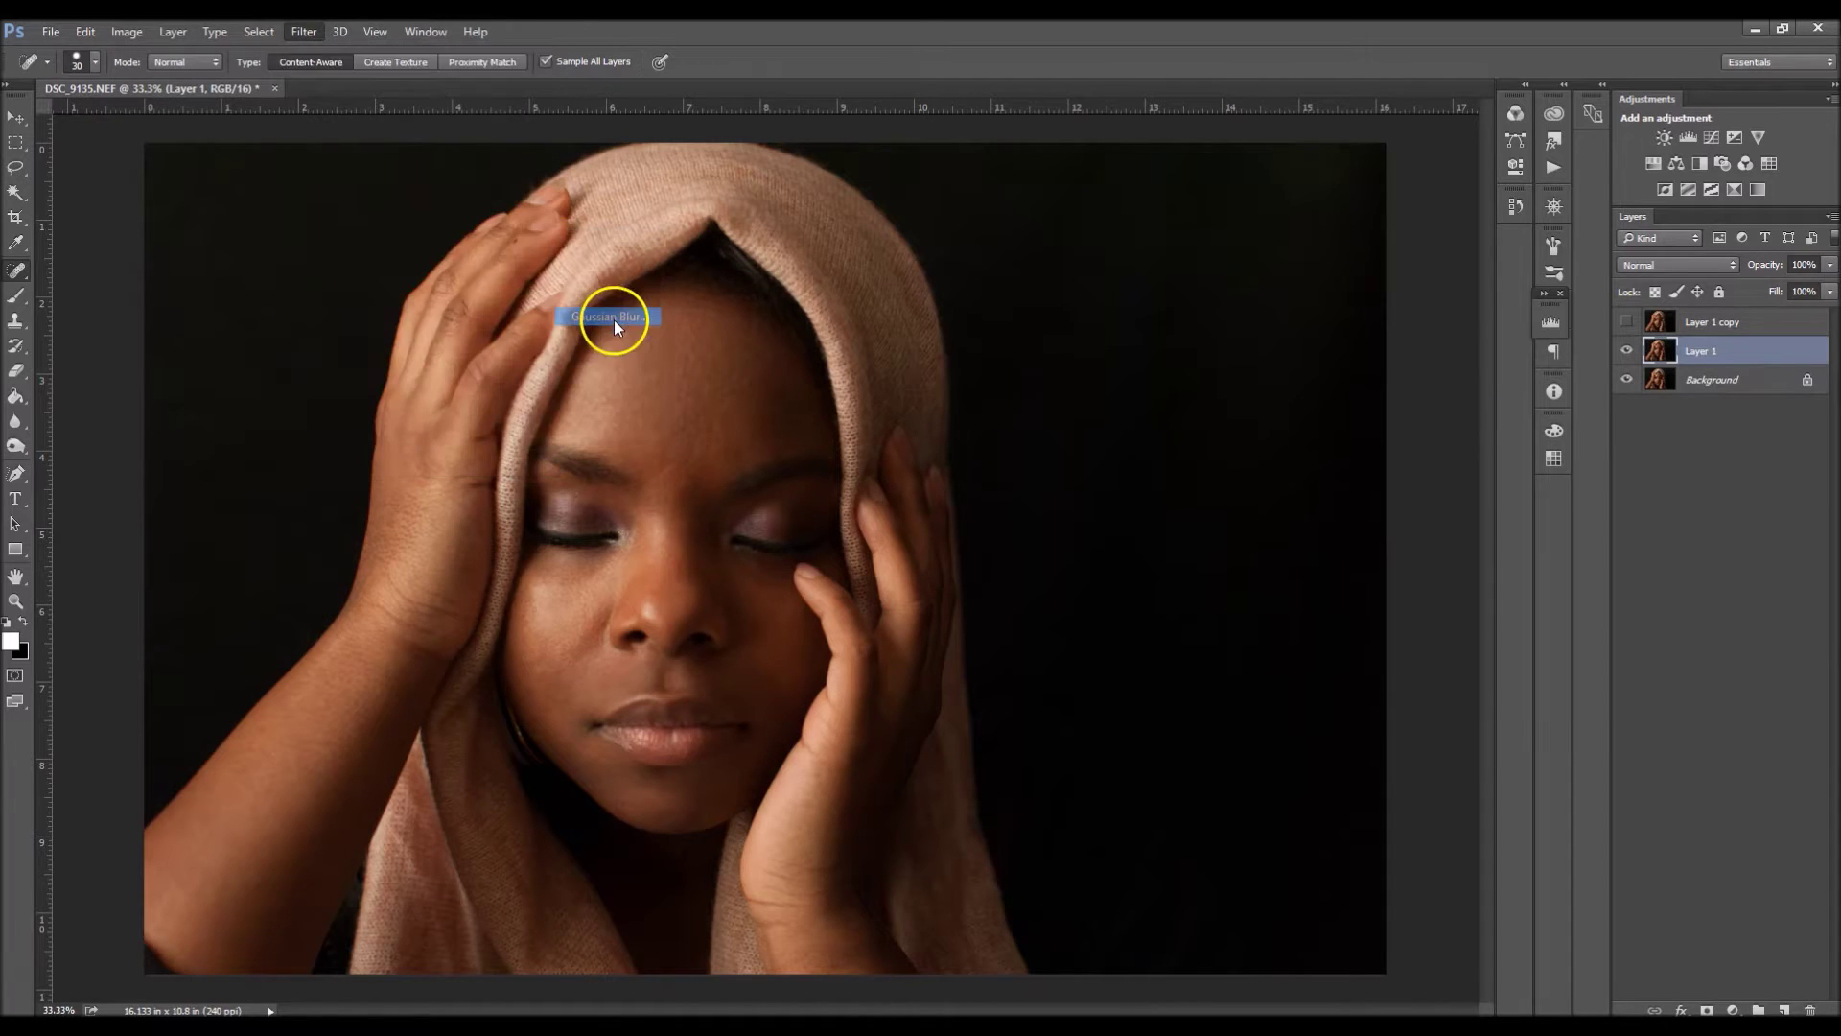
pyautogui.moveTo(1376, 419); pyautogui.dragTo(1211, 269)
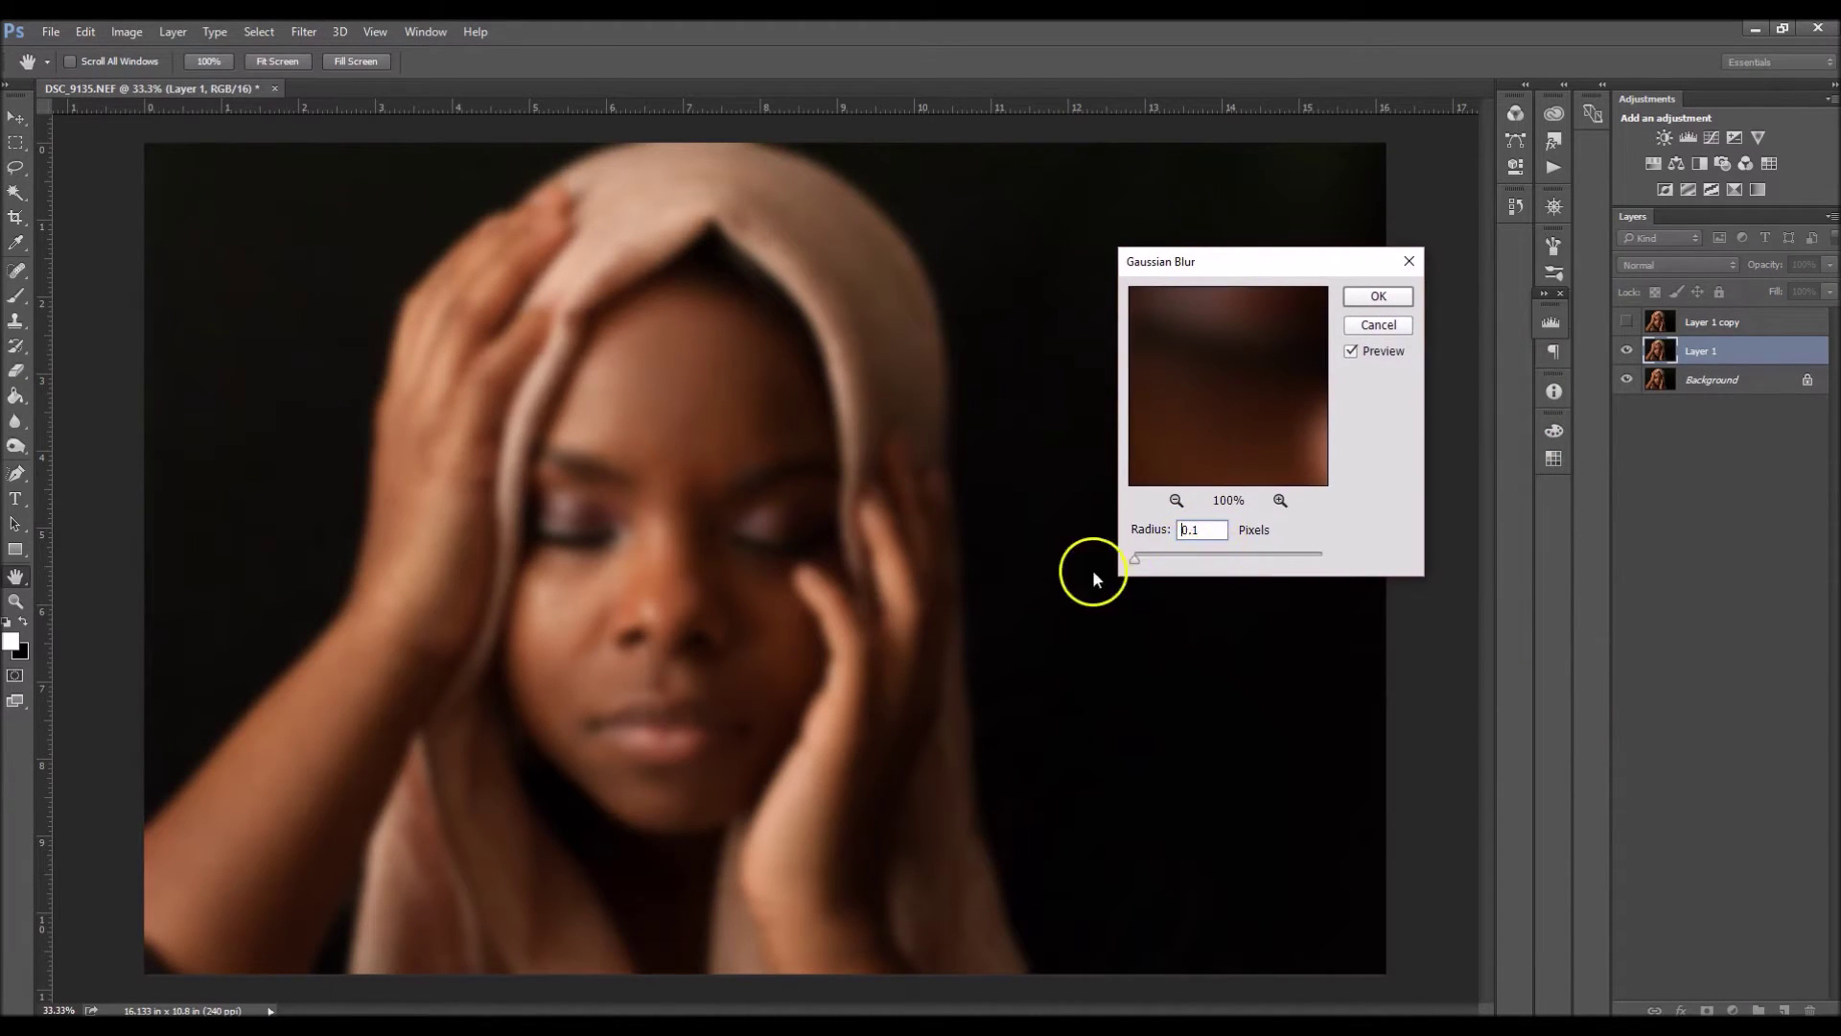
pyautogui.click(1172, 531)
pyautogui.moveTo(1134, 562); pyautogui.dragTo(1157, 568)
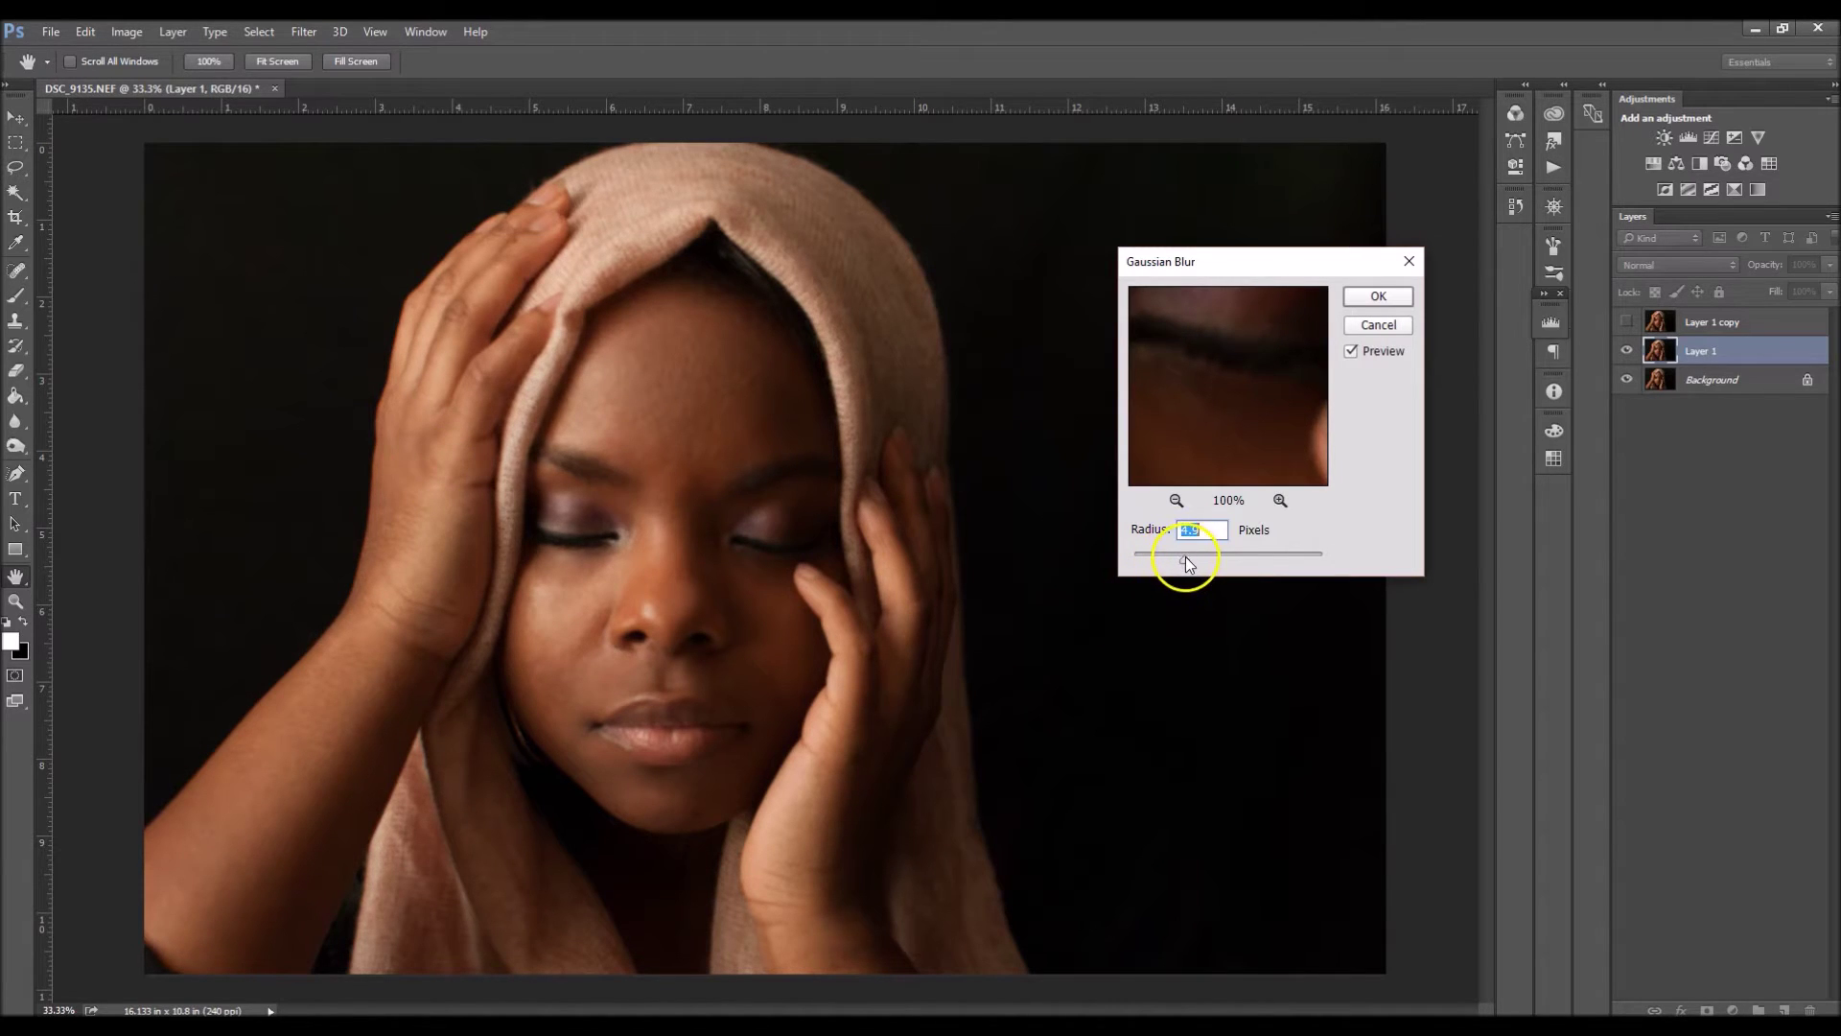
pyautogui.moveTo(1186, 566); pyautogui.dragTo(1199, 566)
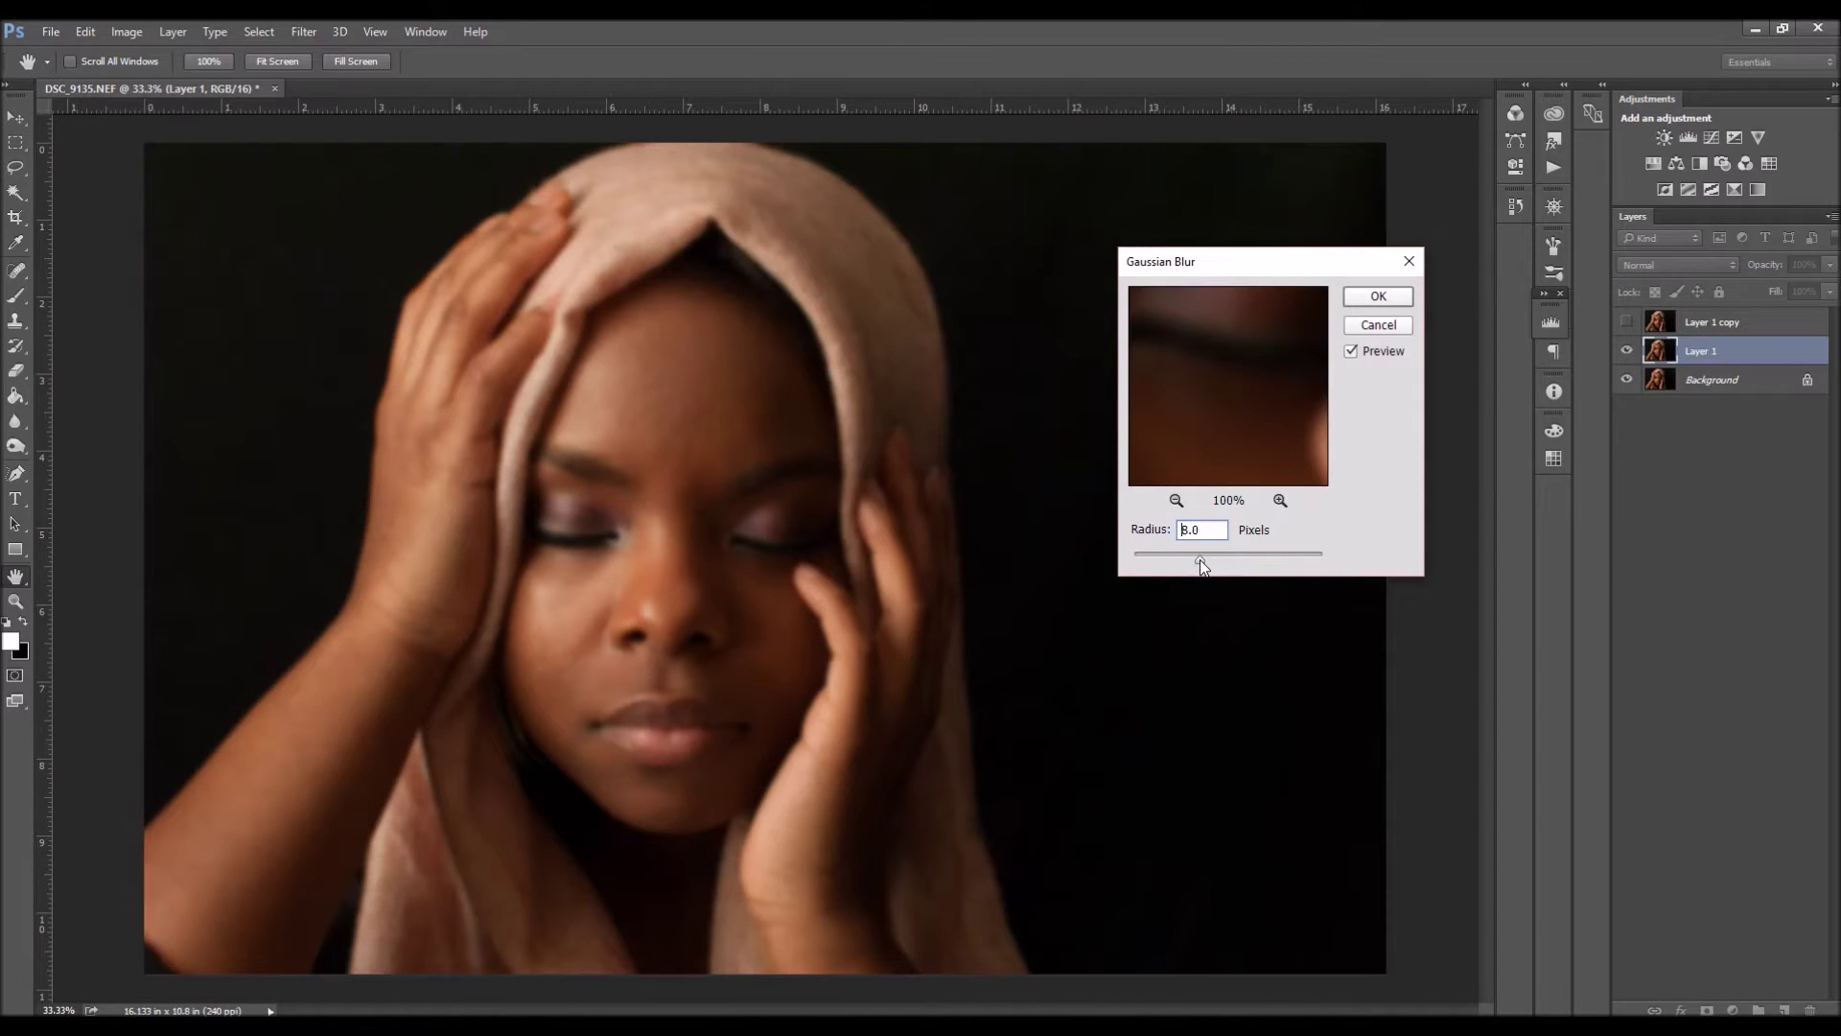
pyautogui.moveTo(1200, 560); pyautogui.dragTo(1202, 562)
pyautogui.moveTo(1200, 560); pyautogui.dragTo(1201, 560)
# Step: Apply the blur to Layer 1, then show and select Layer 1 copy
pyautogui.click(1378, 300)
pyautogui.press('j')
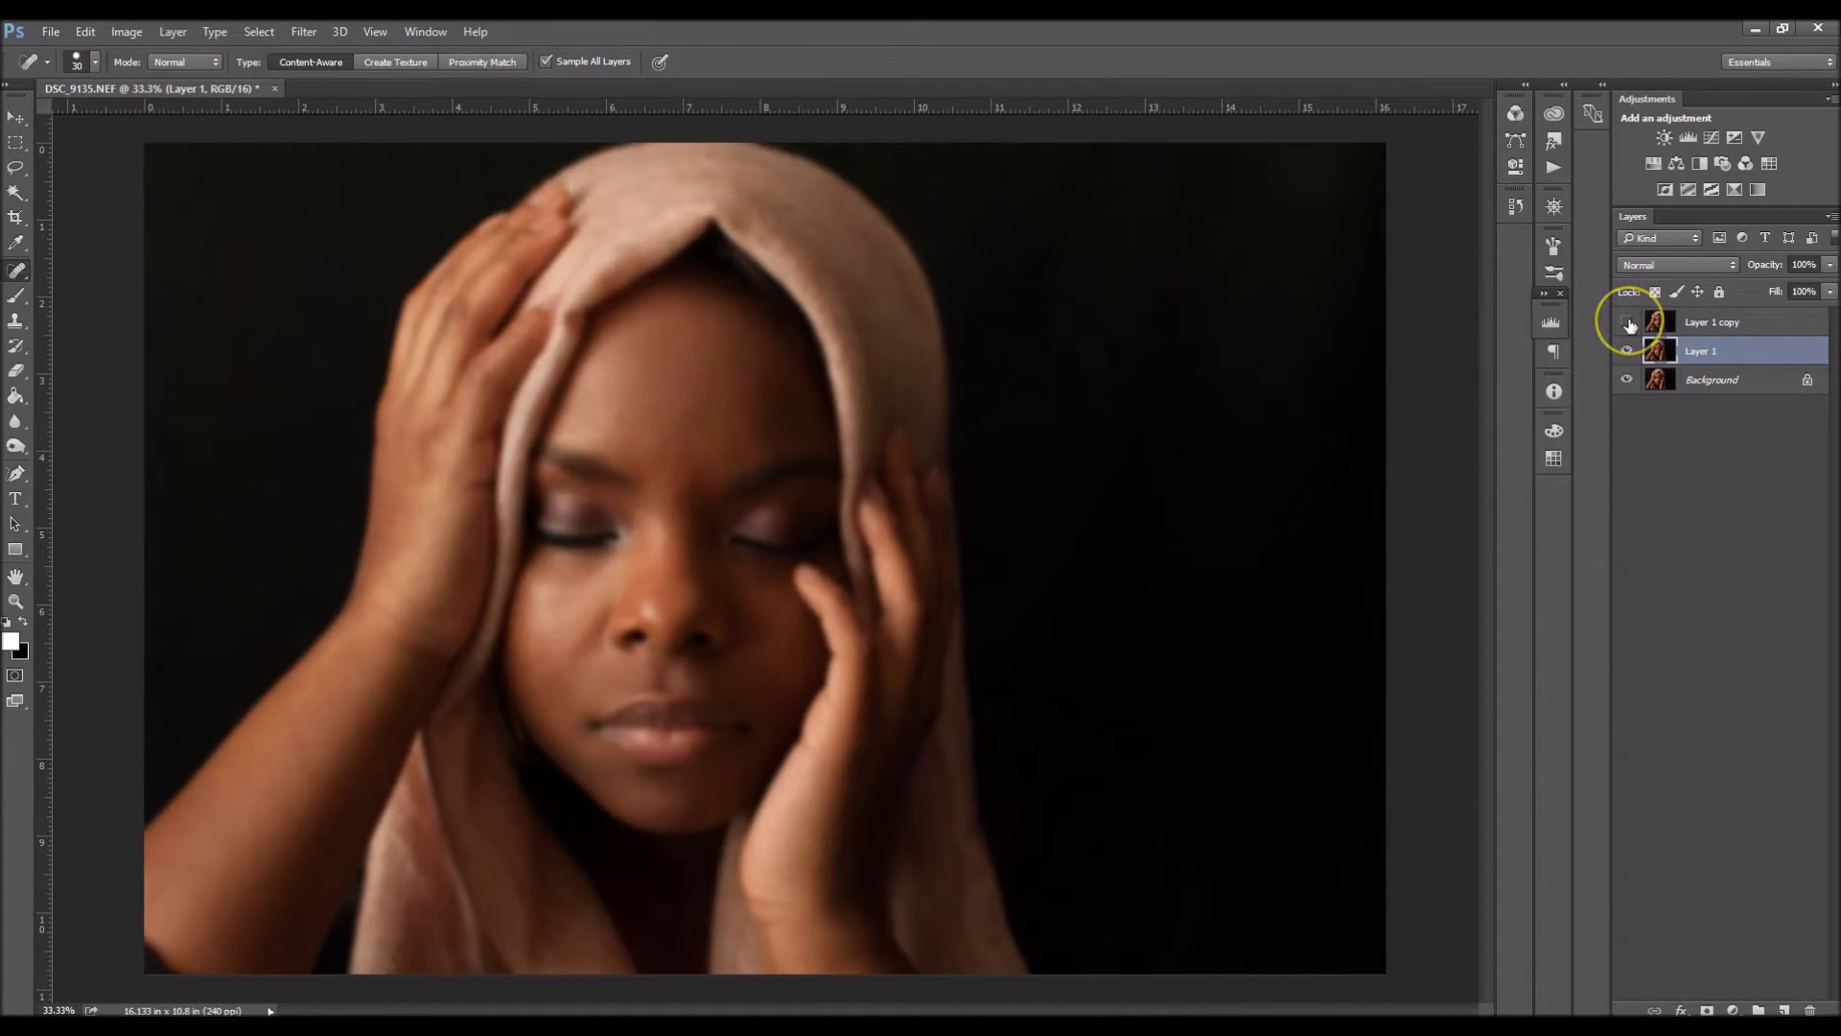
pyautogui.click(1628, 321)
pyautogui.click(1698, 324)
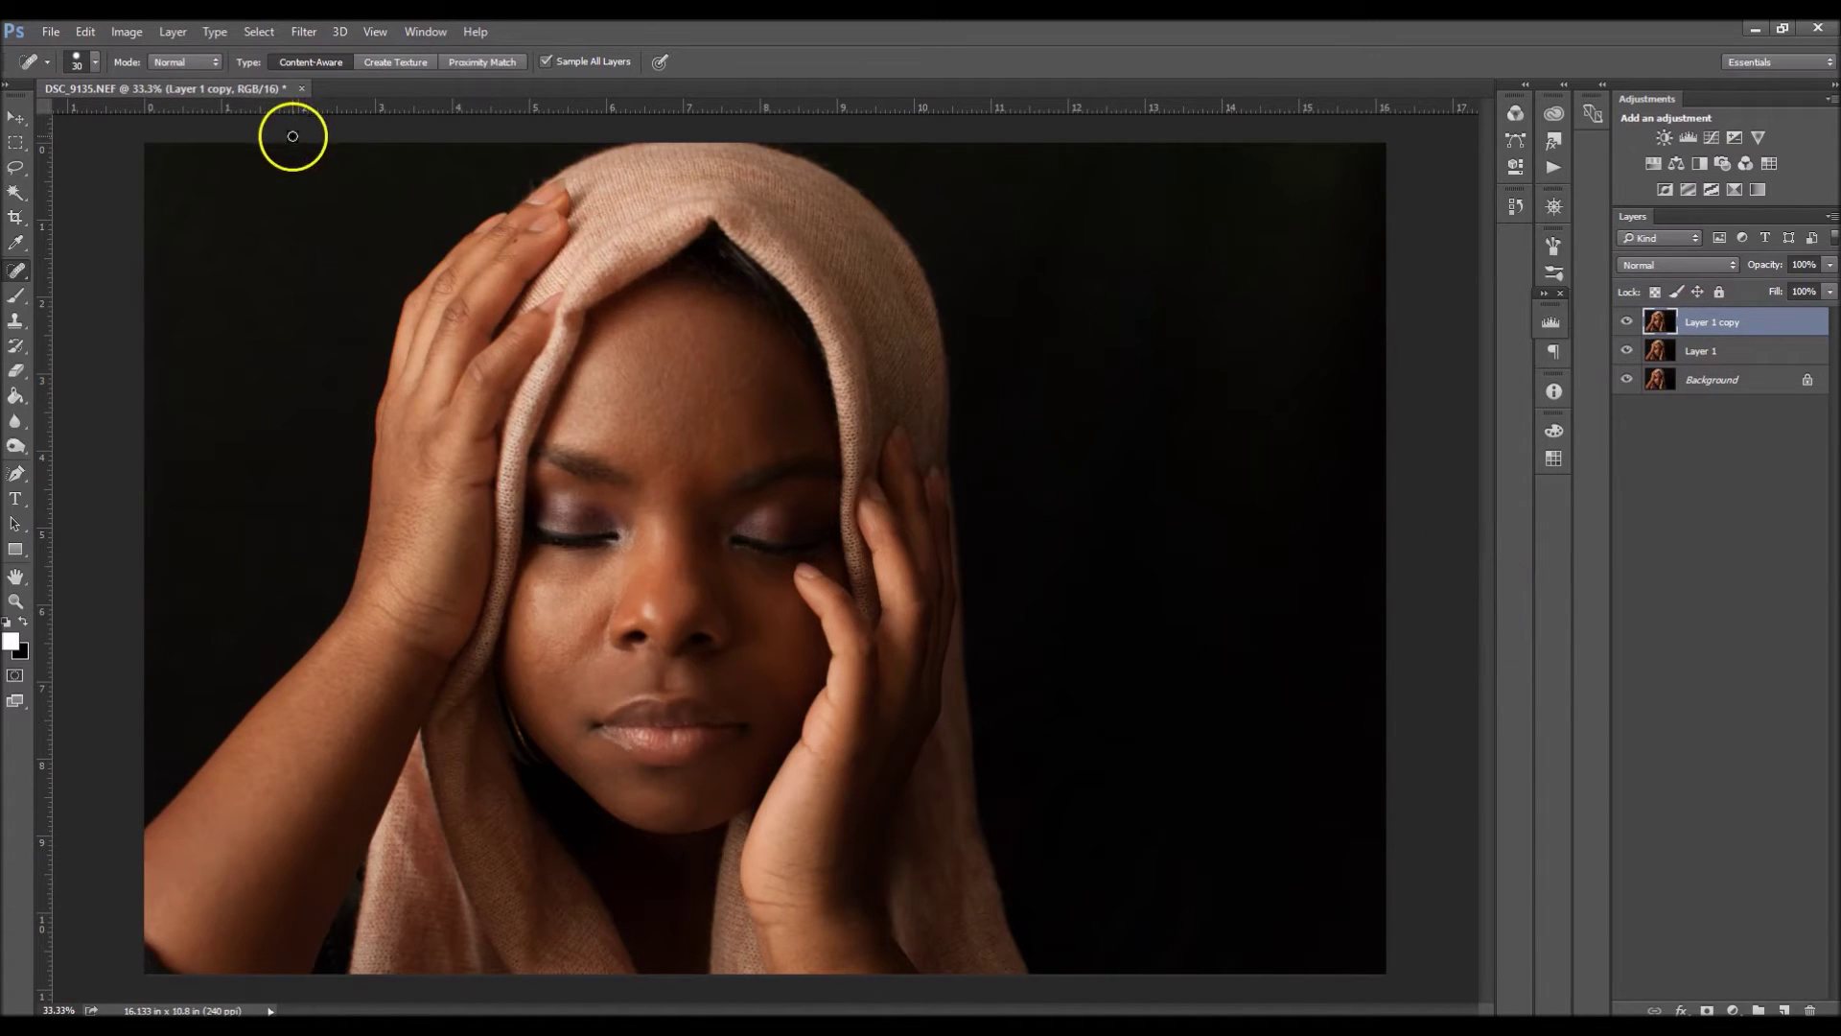
# Step: Apply Image to Layer 1 copy using Layer 1, Subtract, scale 2, offset 128
pyautogui.click(135, 32)
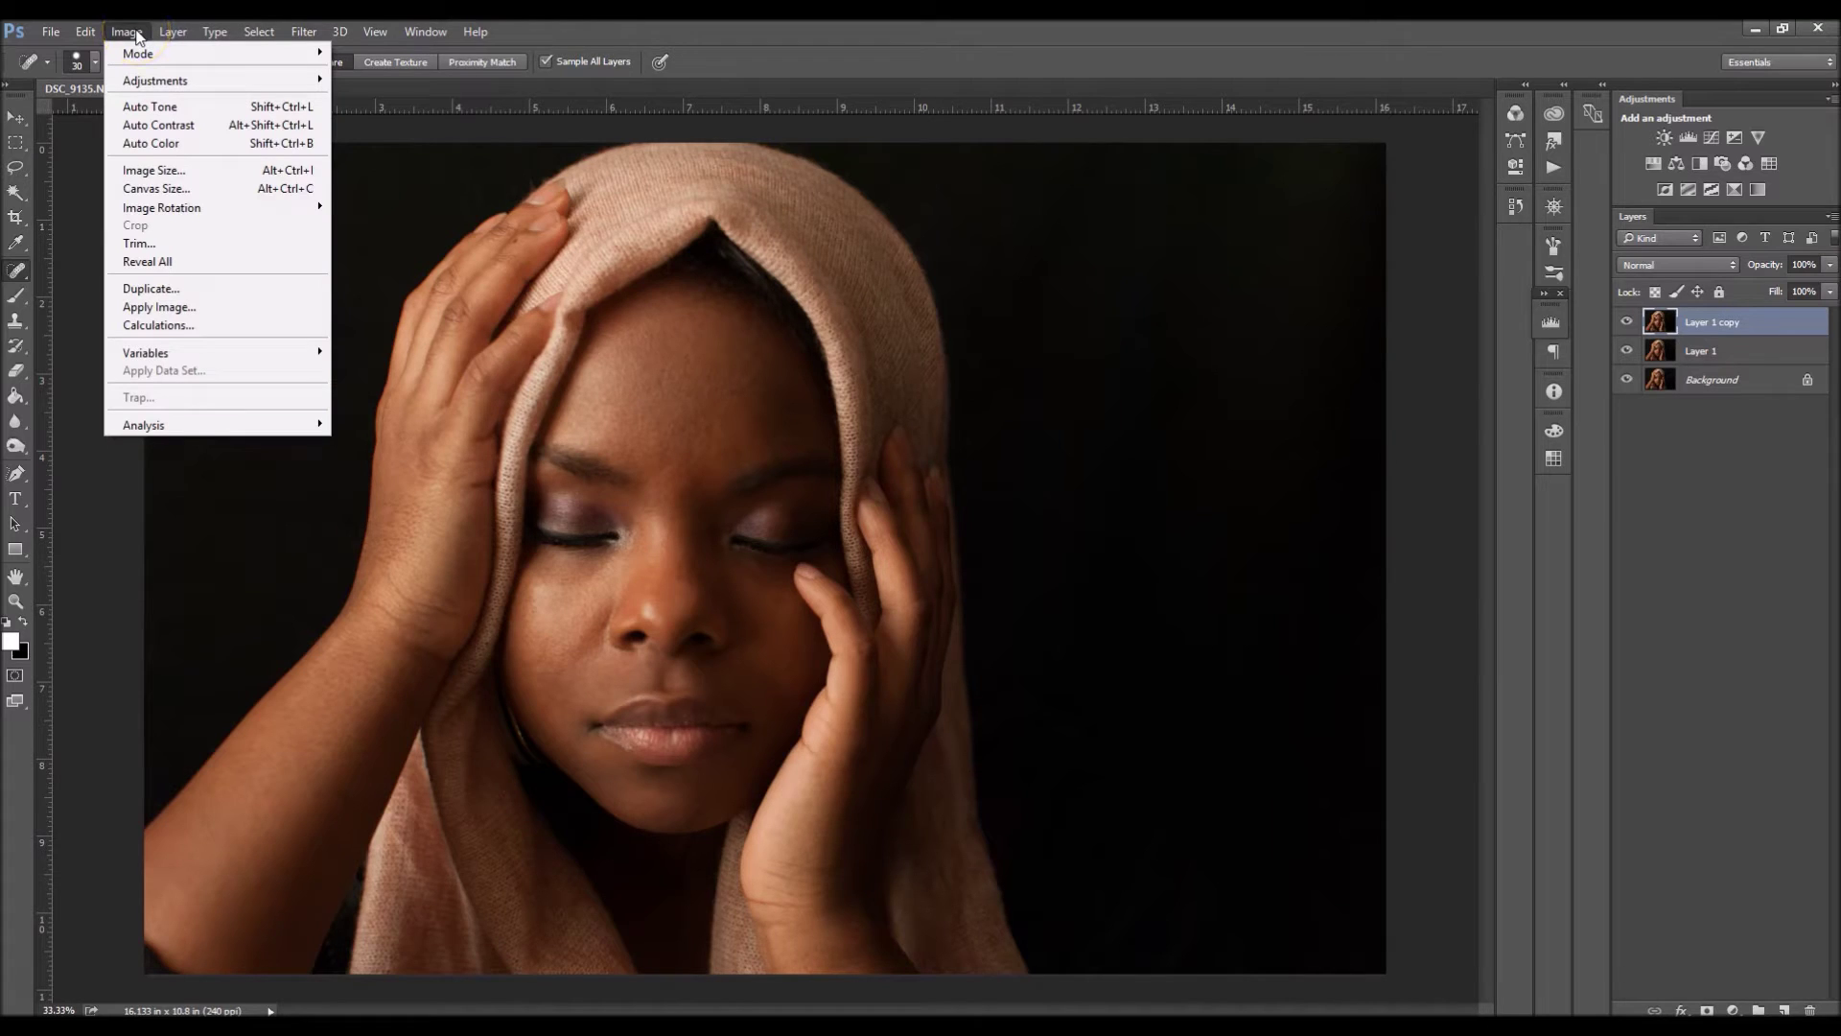
pyautogui.click(160, 307)
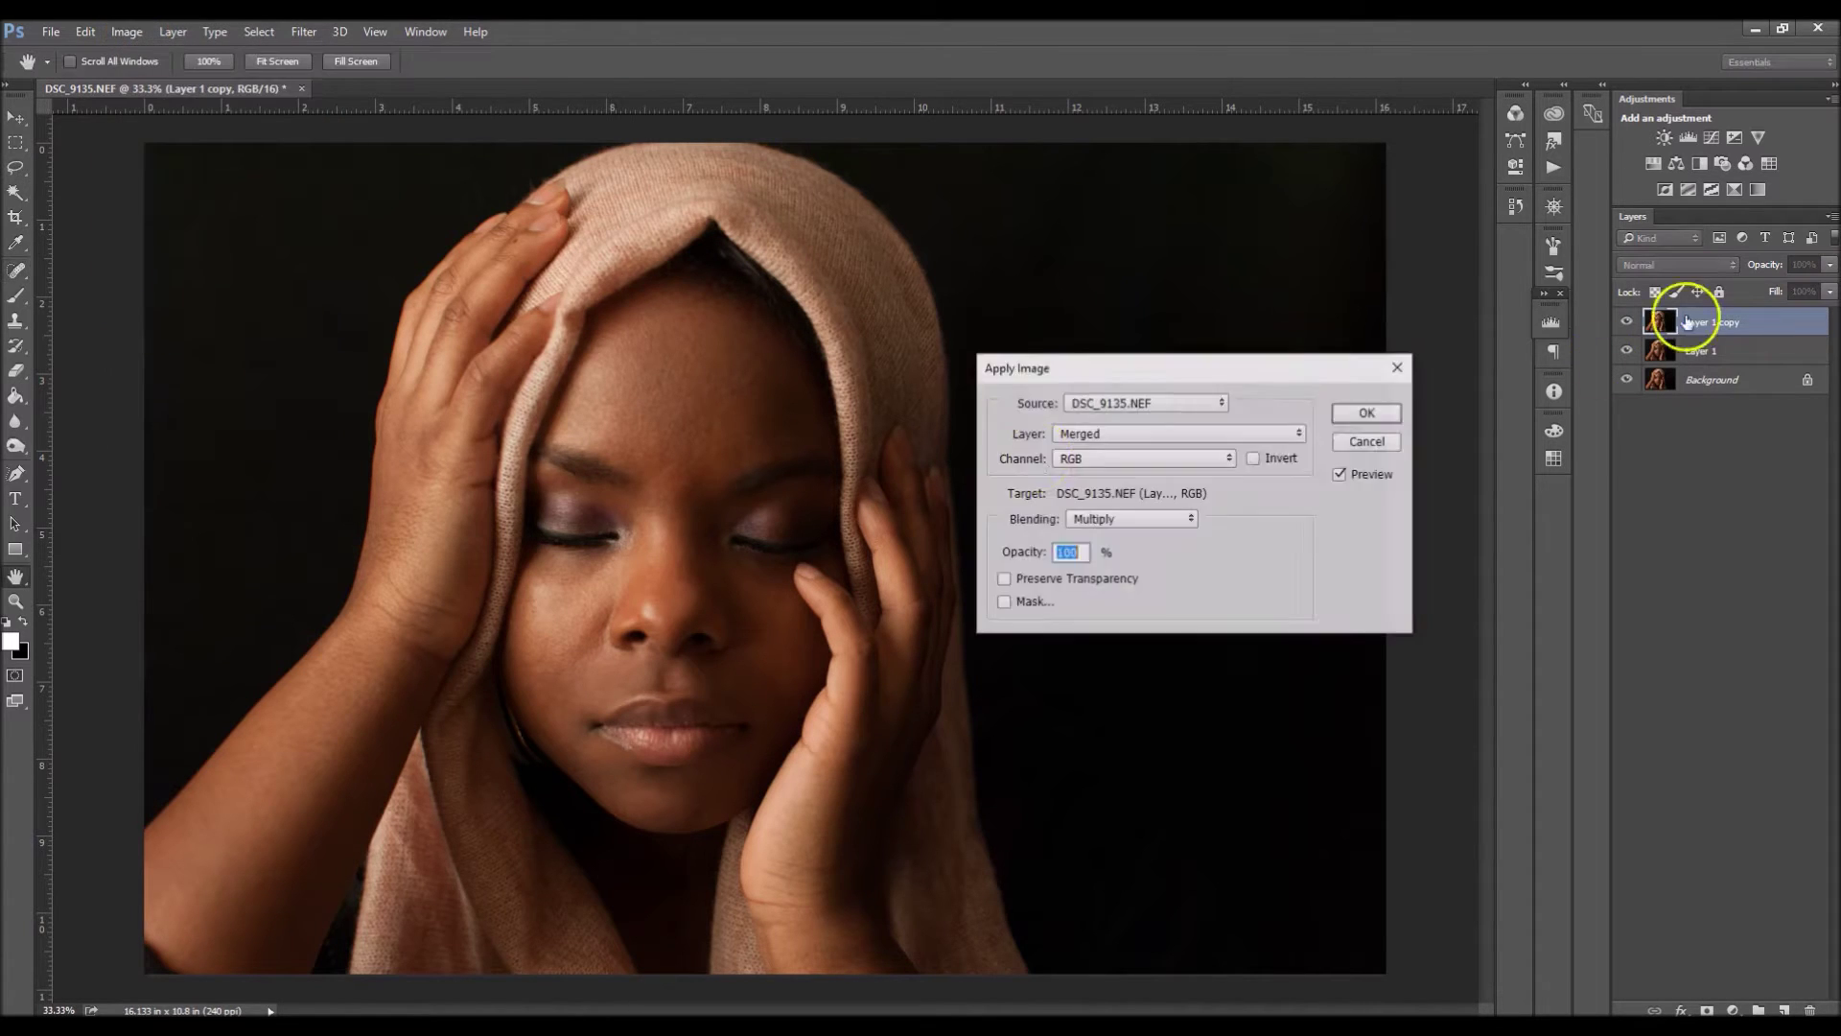
pyautogui.moveTo(1286, 365); pyautogui.dragTo(1271, 315)
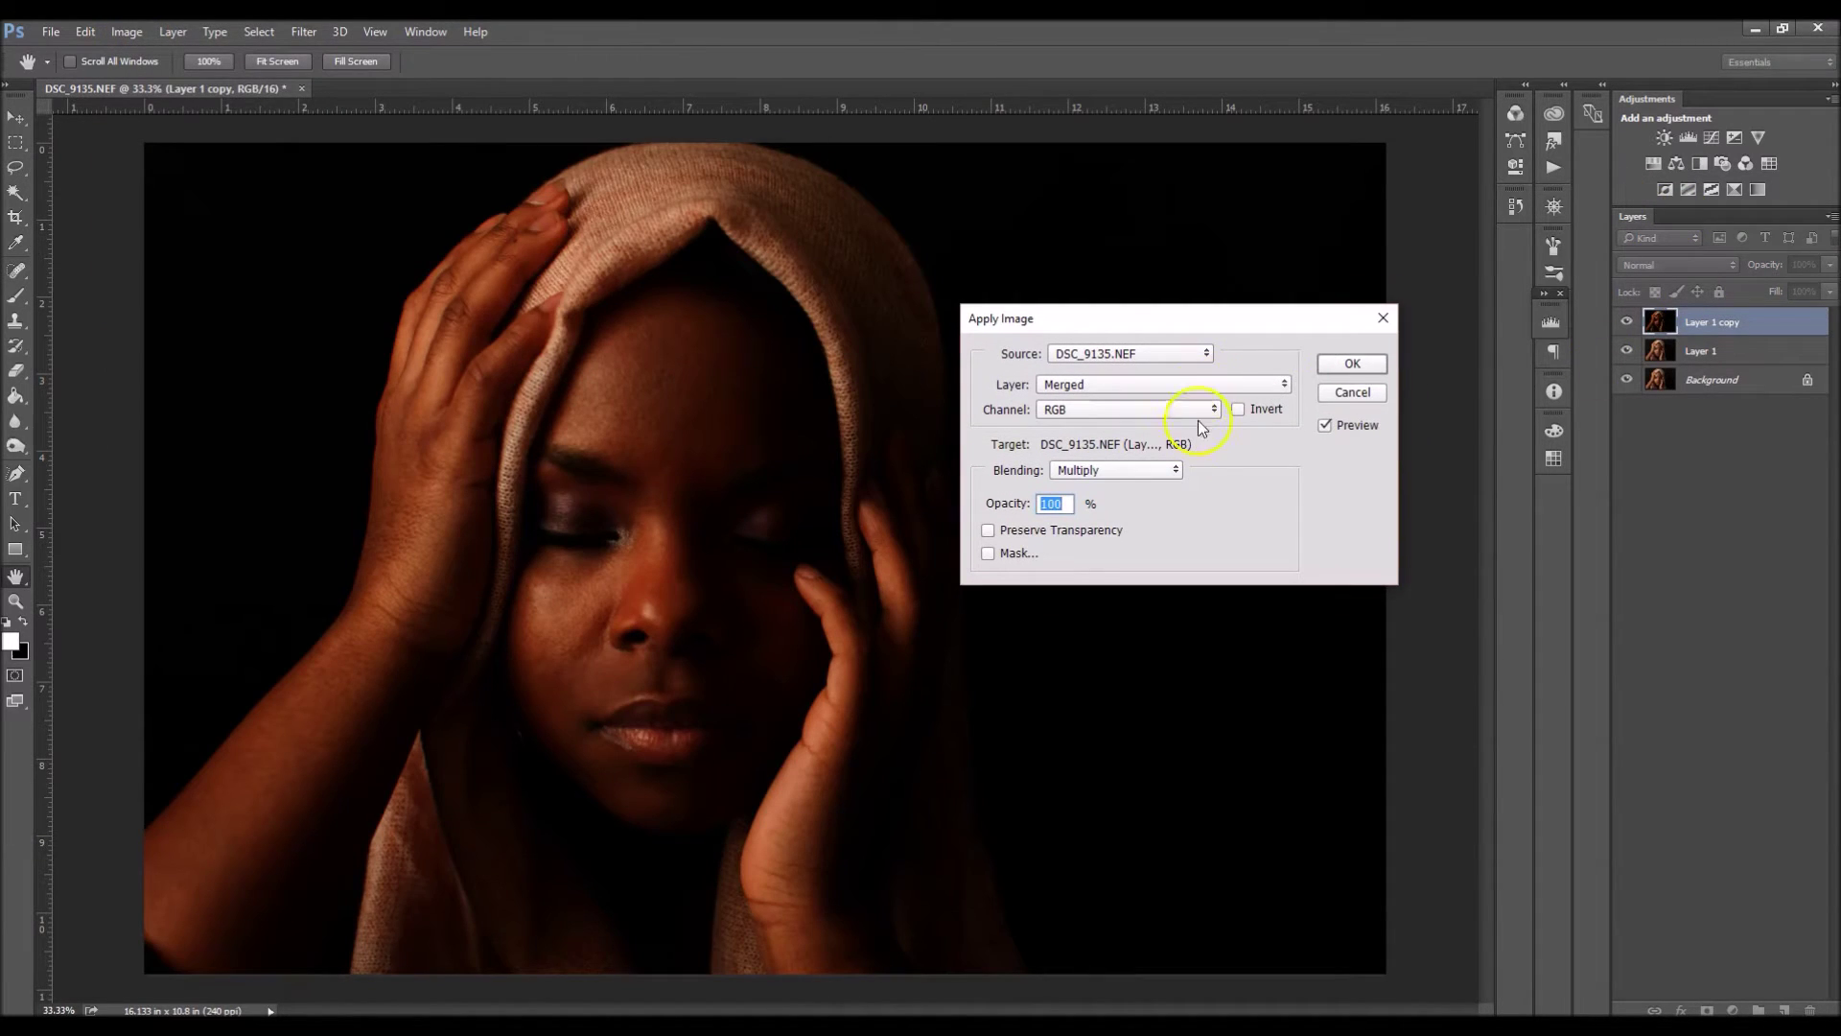
pyautogui.click(1089, 384)
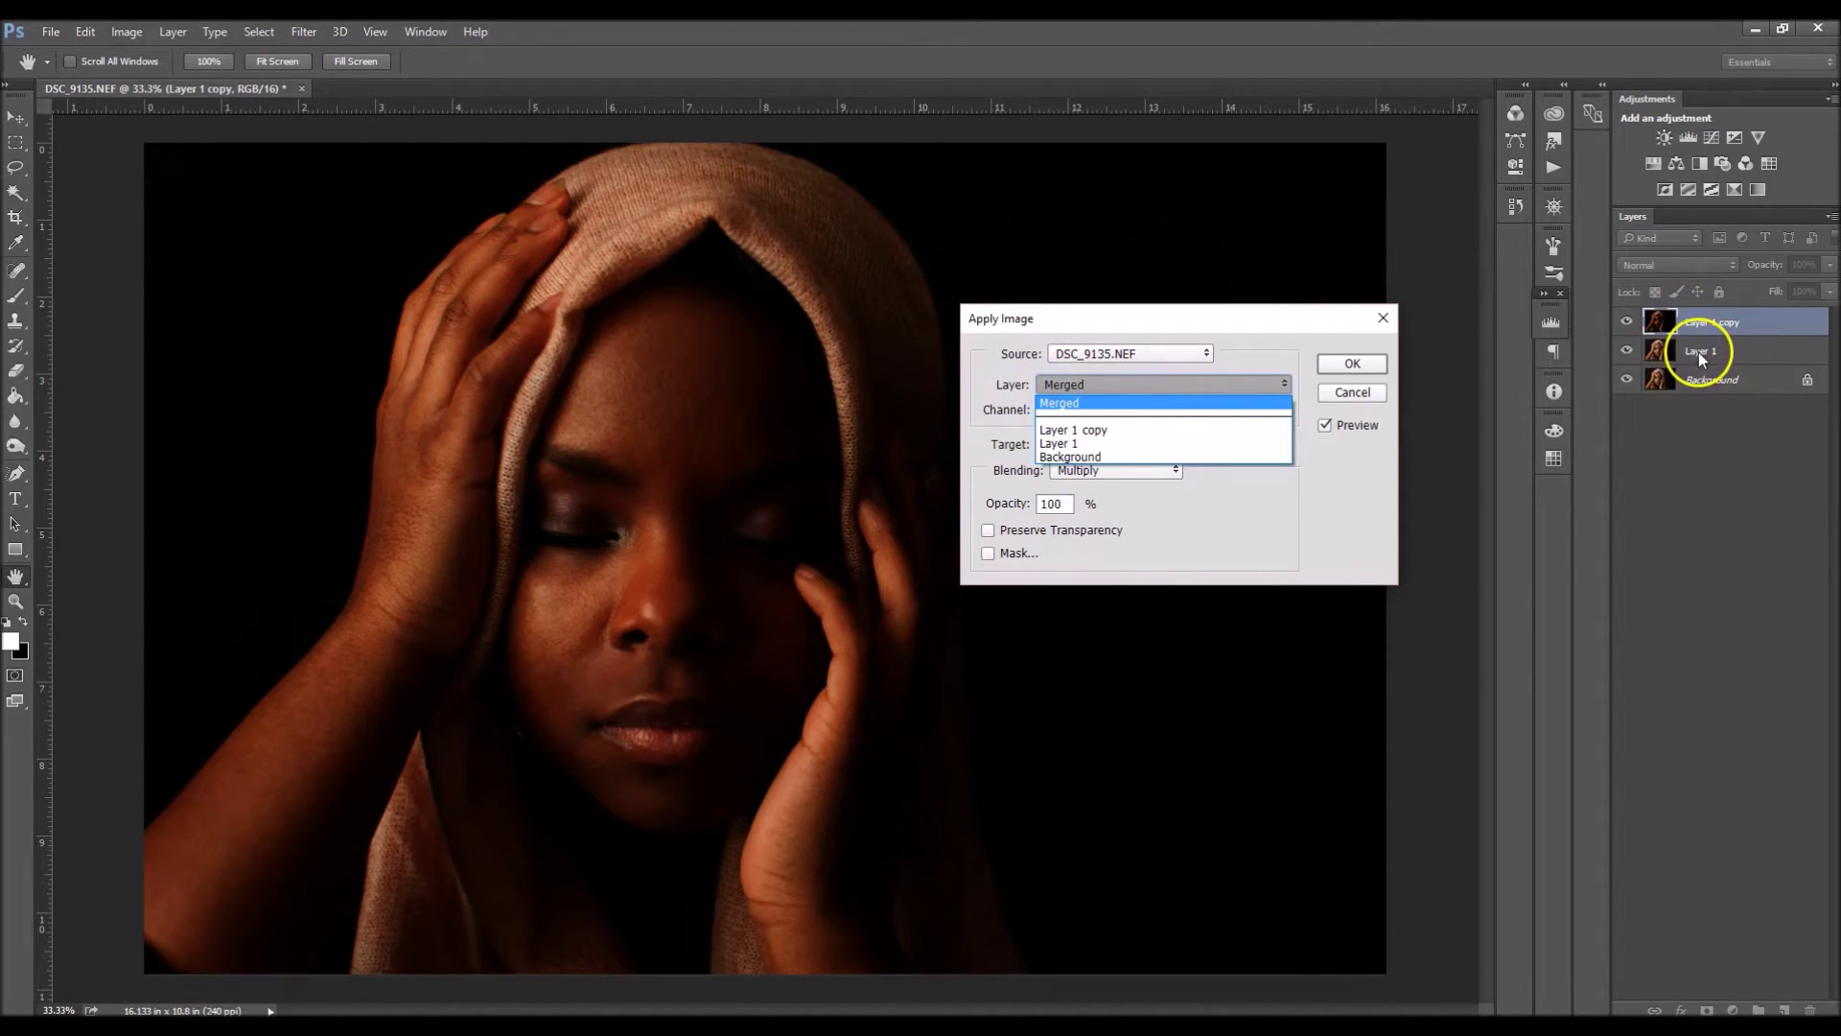
pyautogui.click(1164, 443)
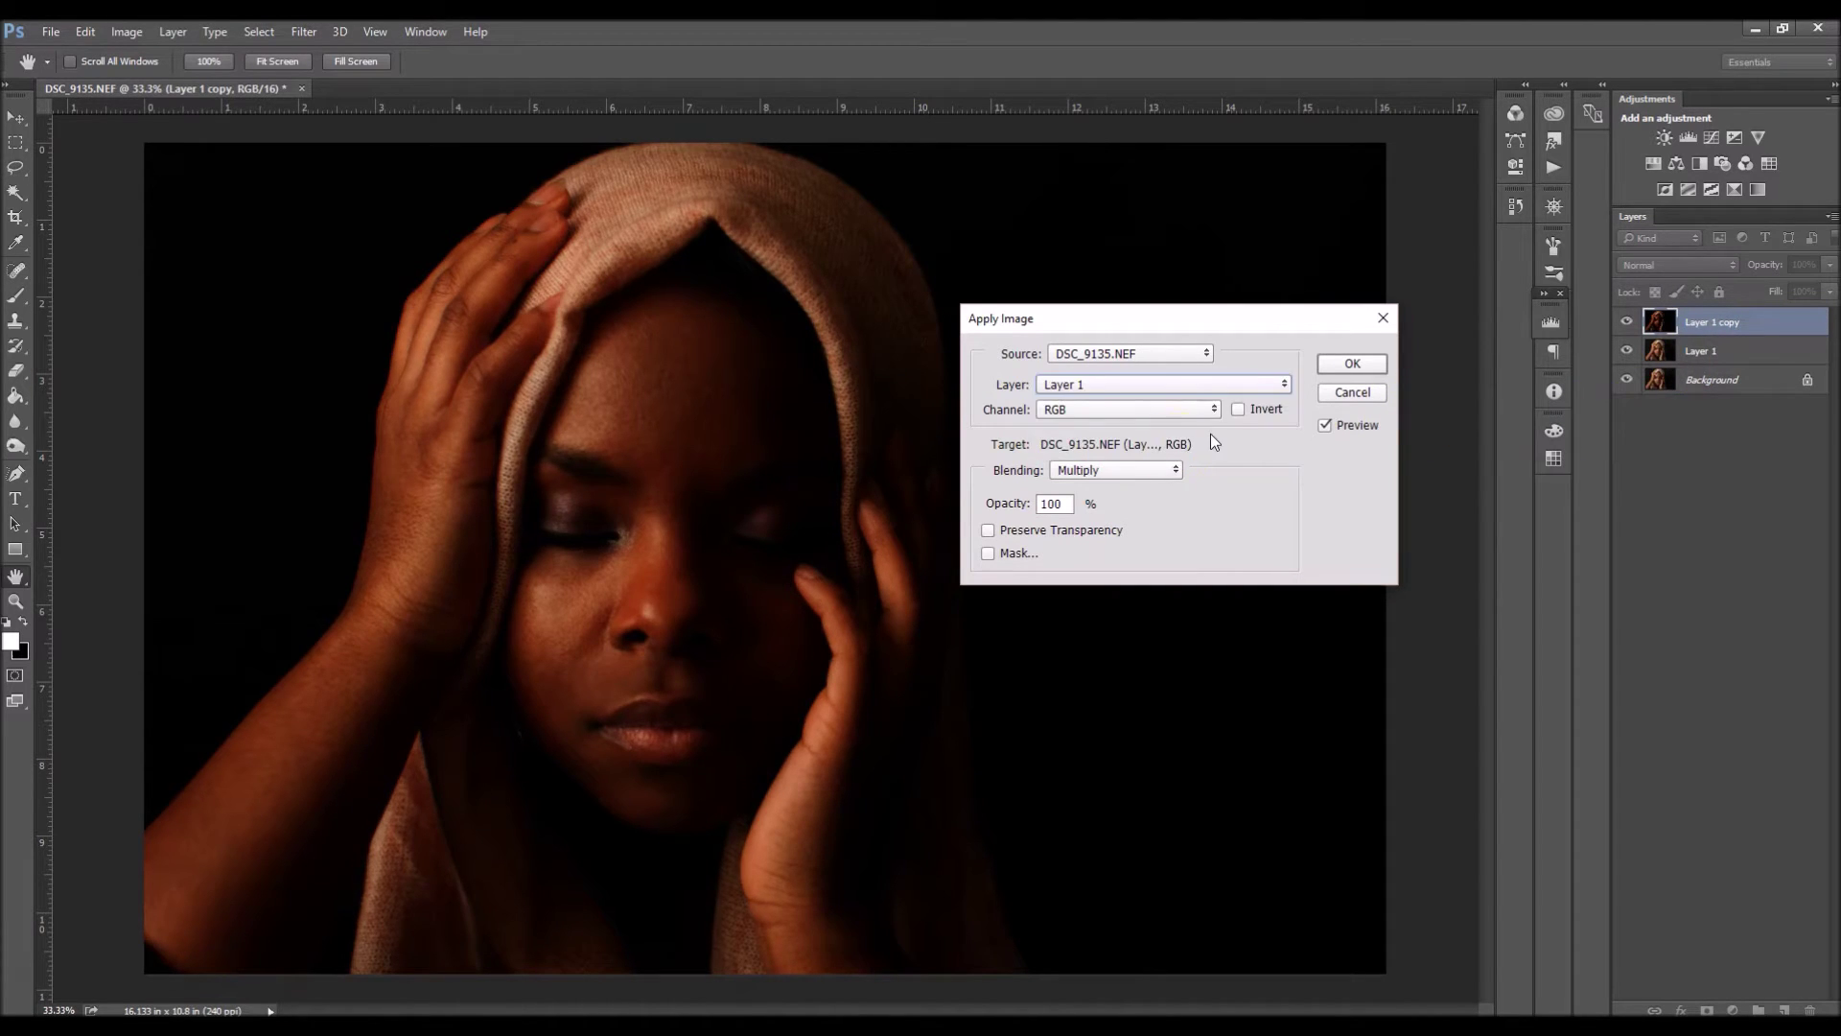
pyautogui.click(1160, 474)
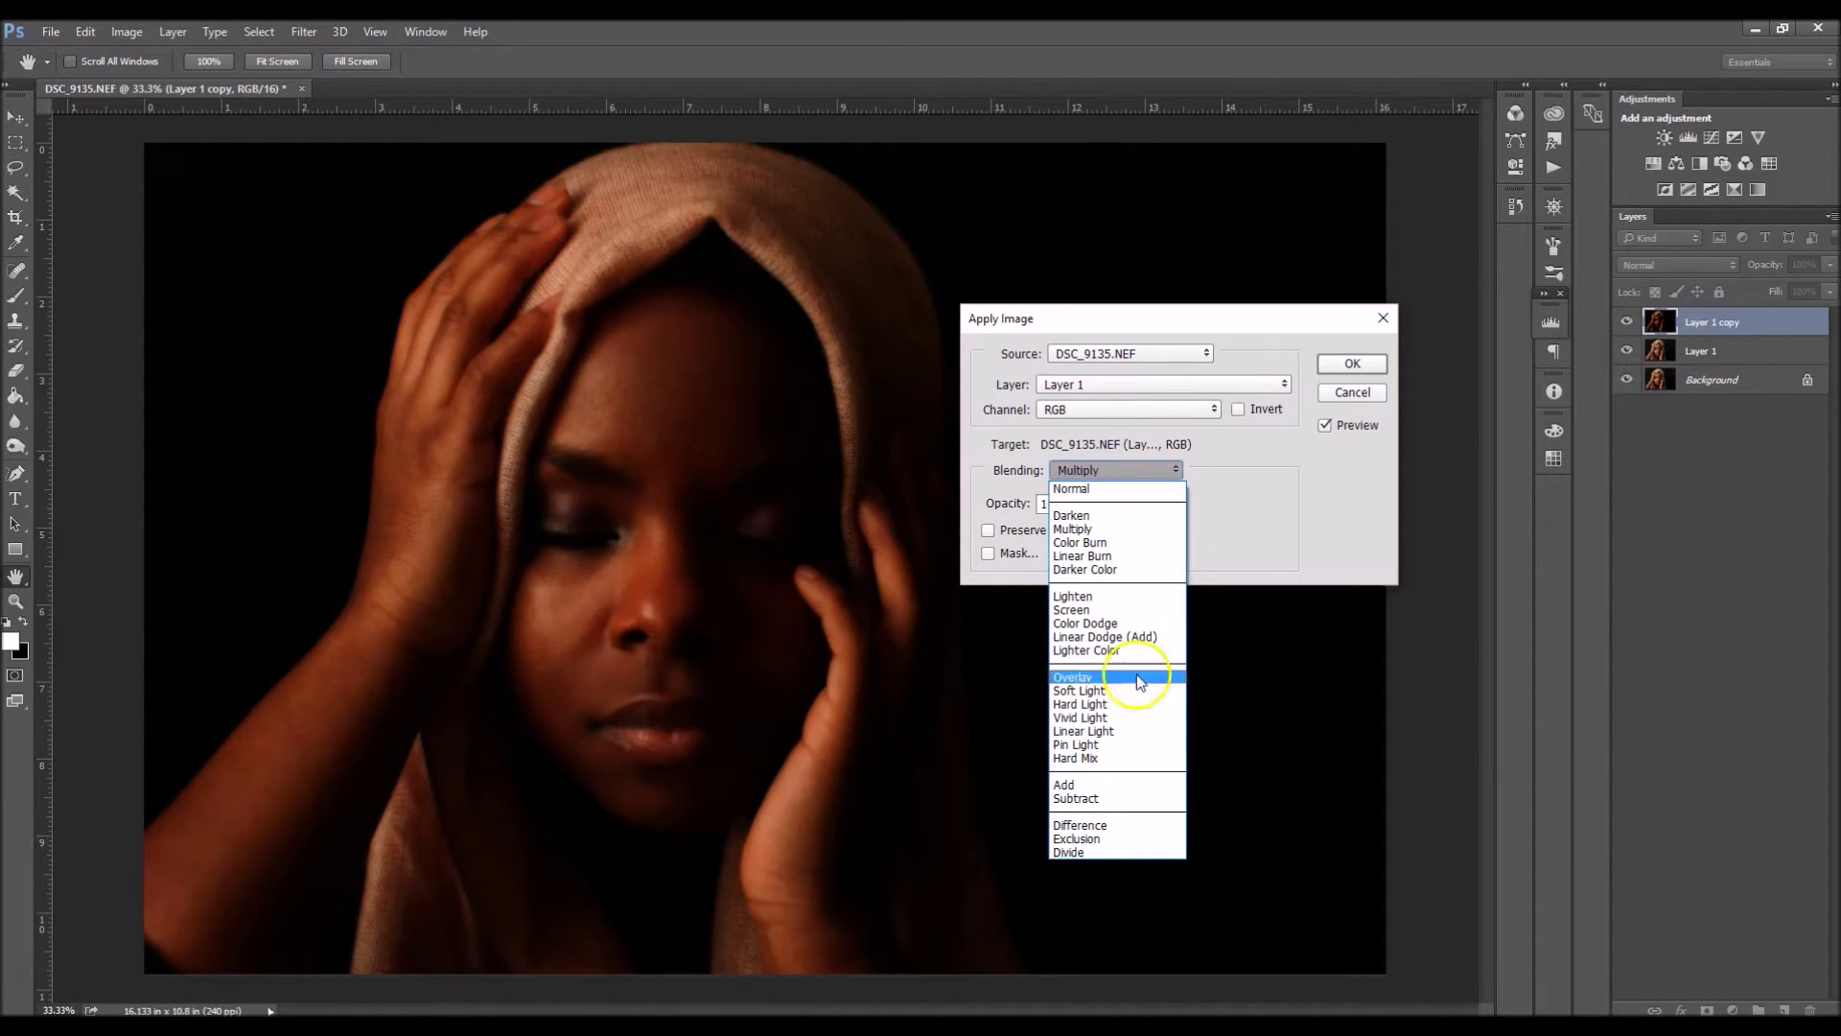
pyautogui.click(1122, 799)
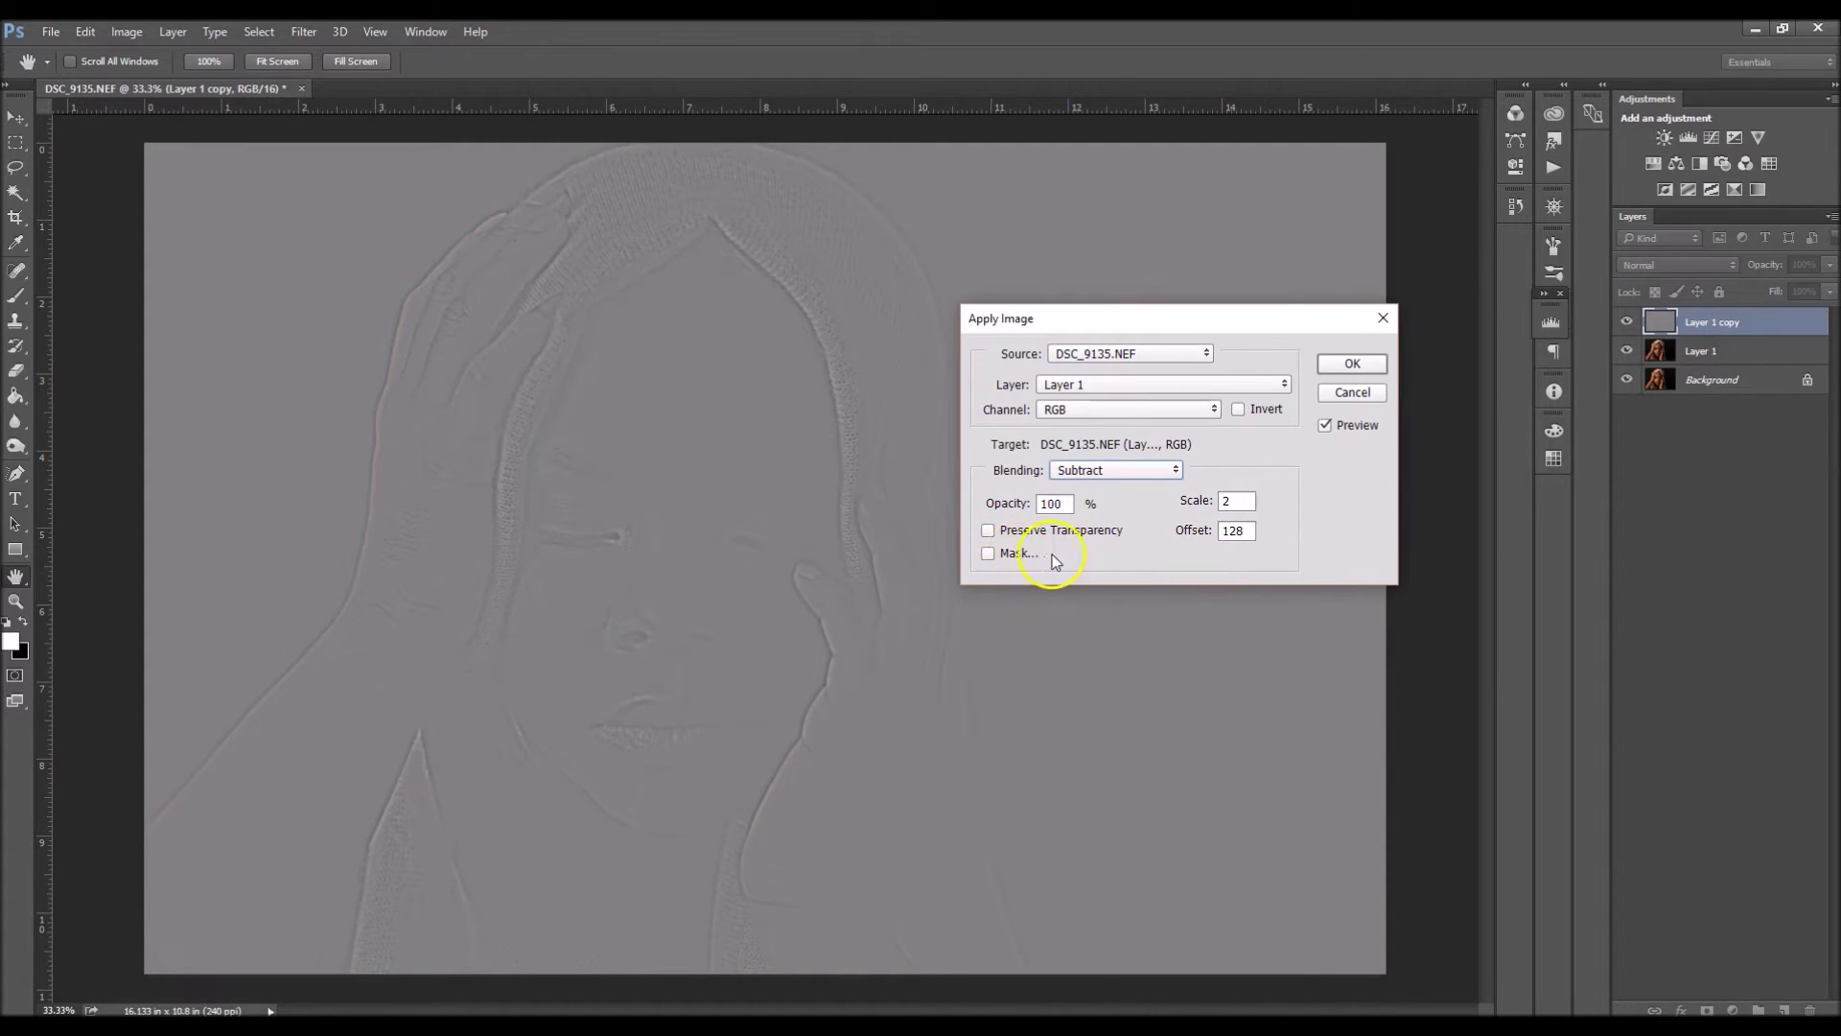
pyautogui.click(1351, 363)
pyautogui.press('j')
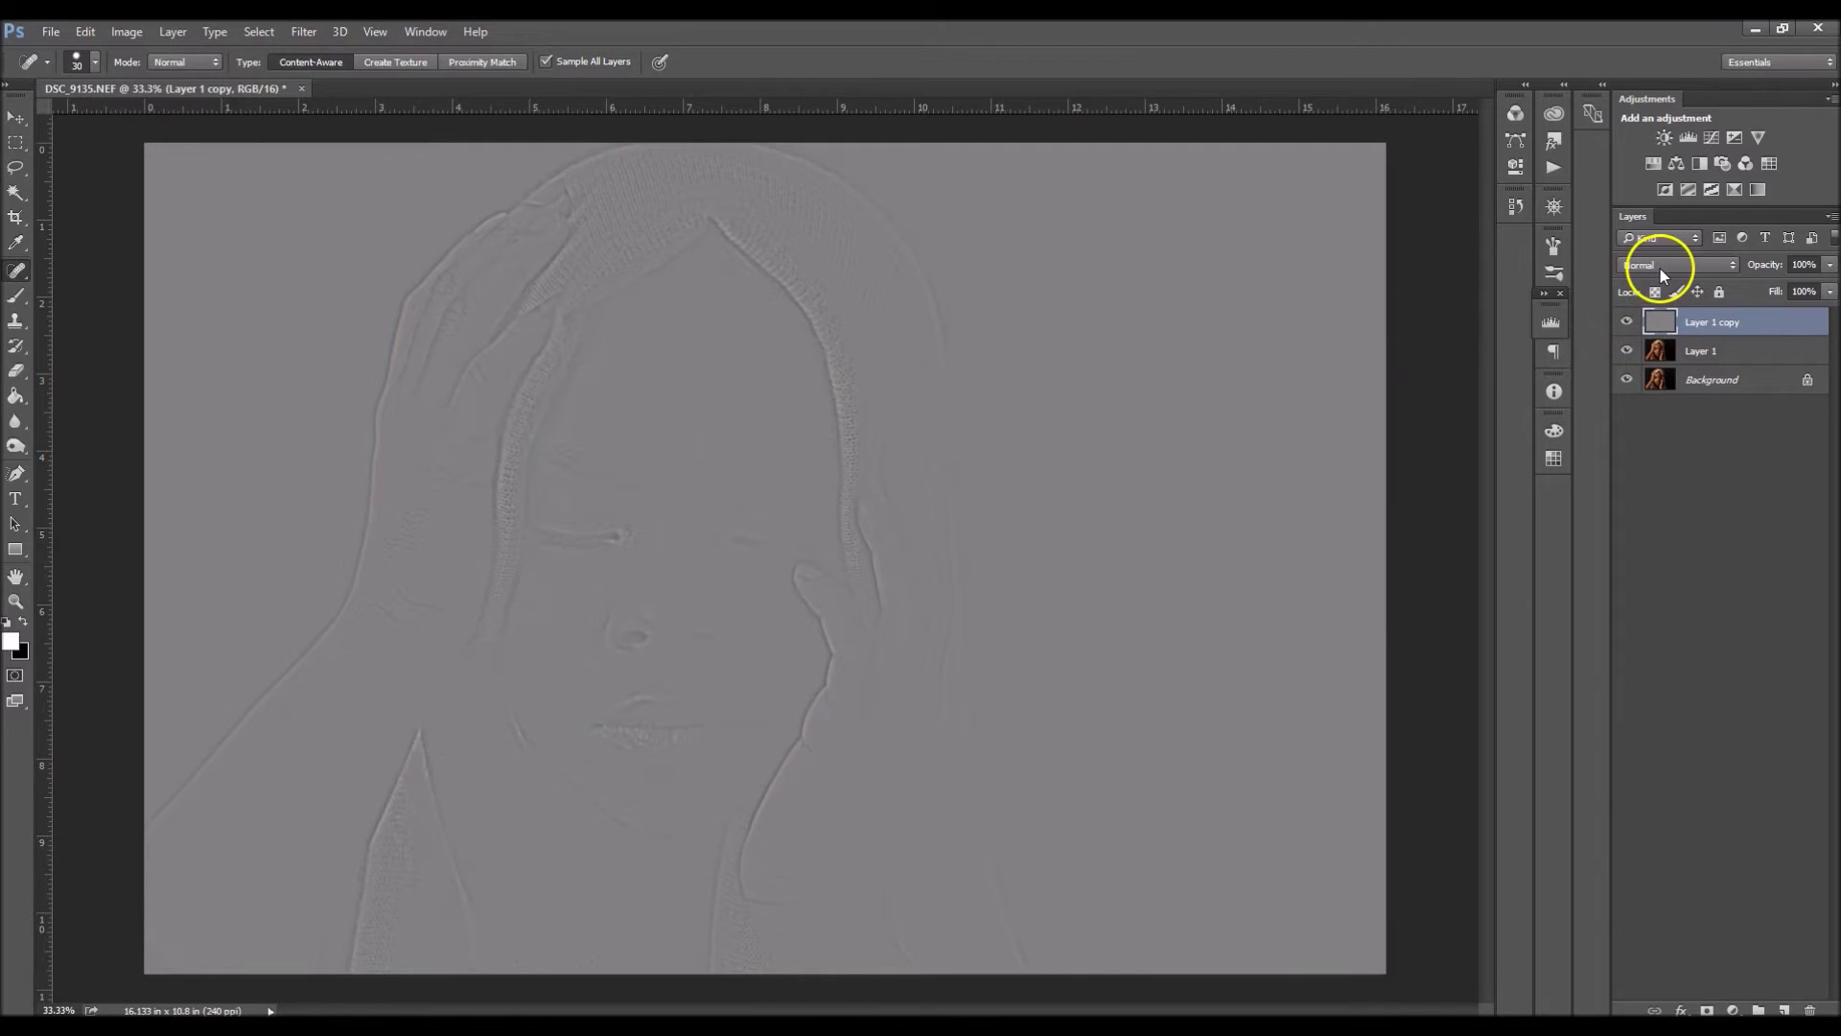
# Step: Set Layer 1 copy to Linear Light and drag it with Layer 1 toward New Group
pyautogui.click(1665, 265)
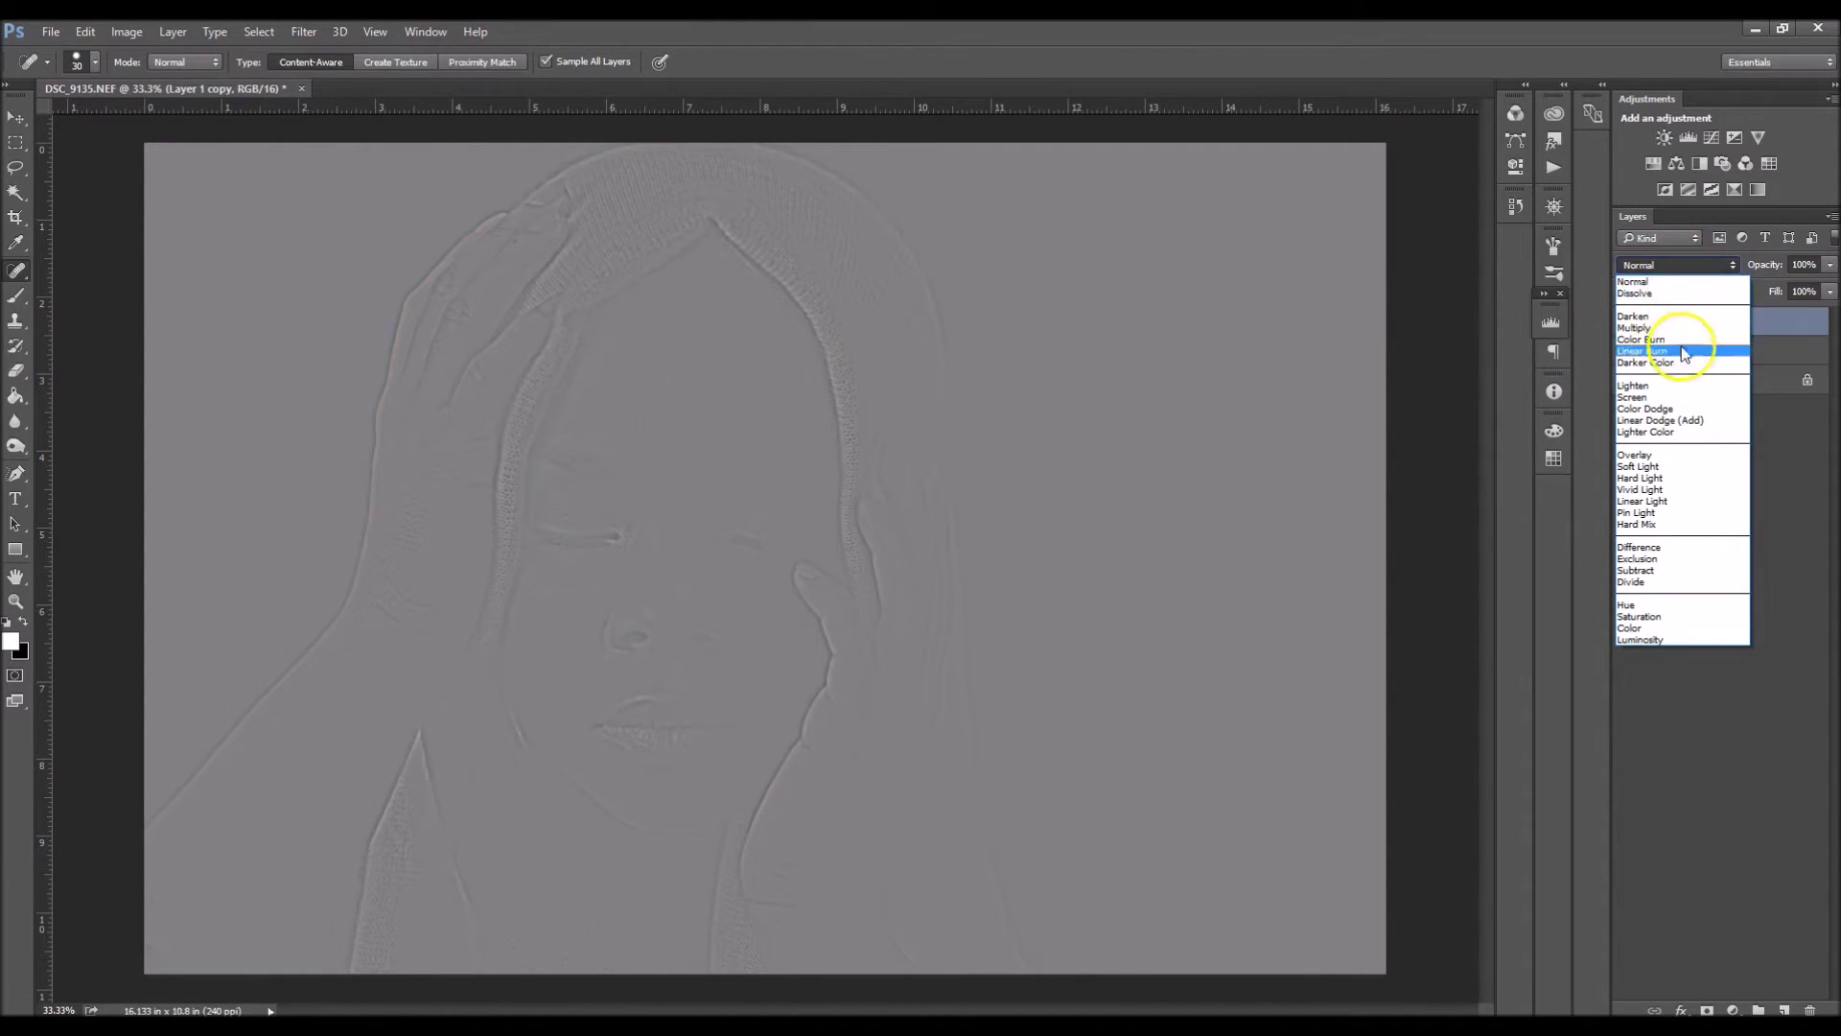
pyautogui.click(1683, 501)
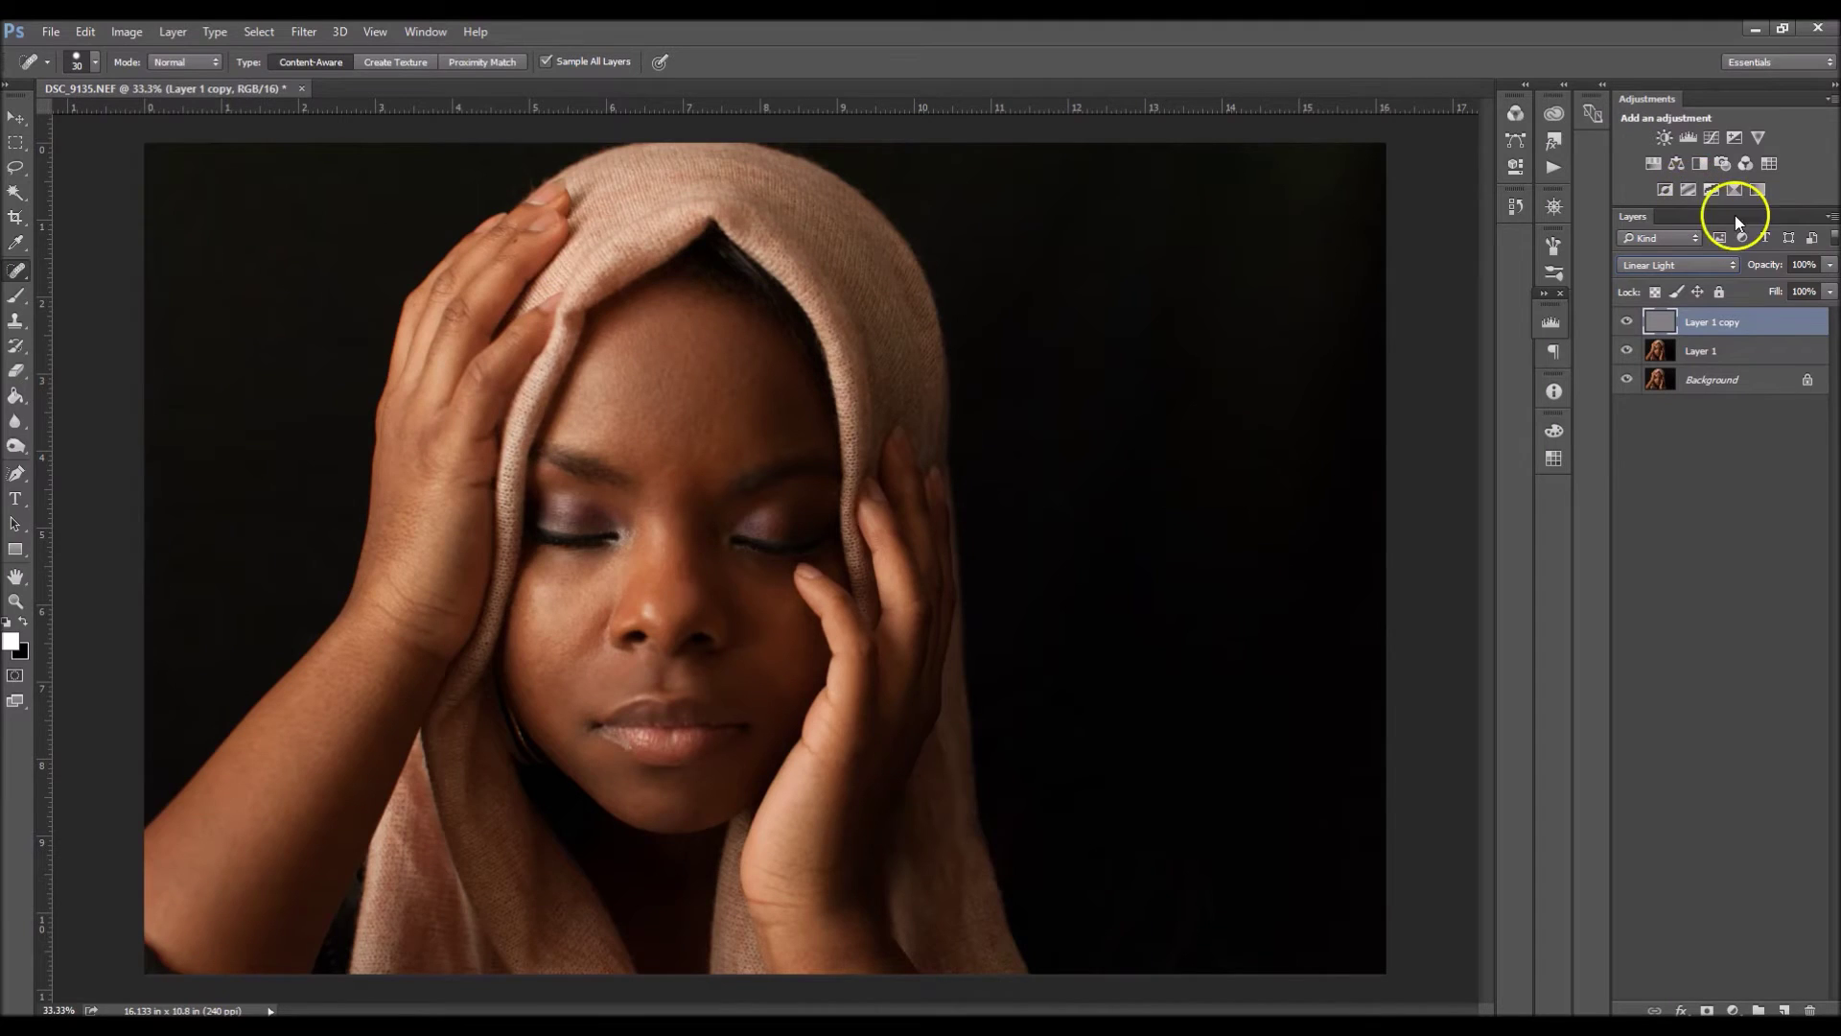
pyautogui.keyDown('shift'); pyautogui.click(1717, 353); pyautogui.keyUp('shift')
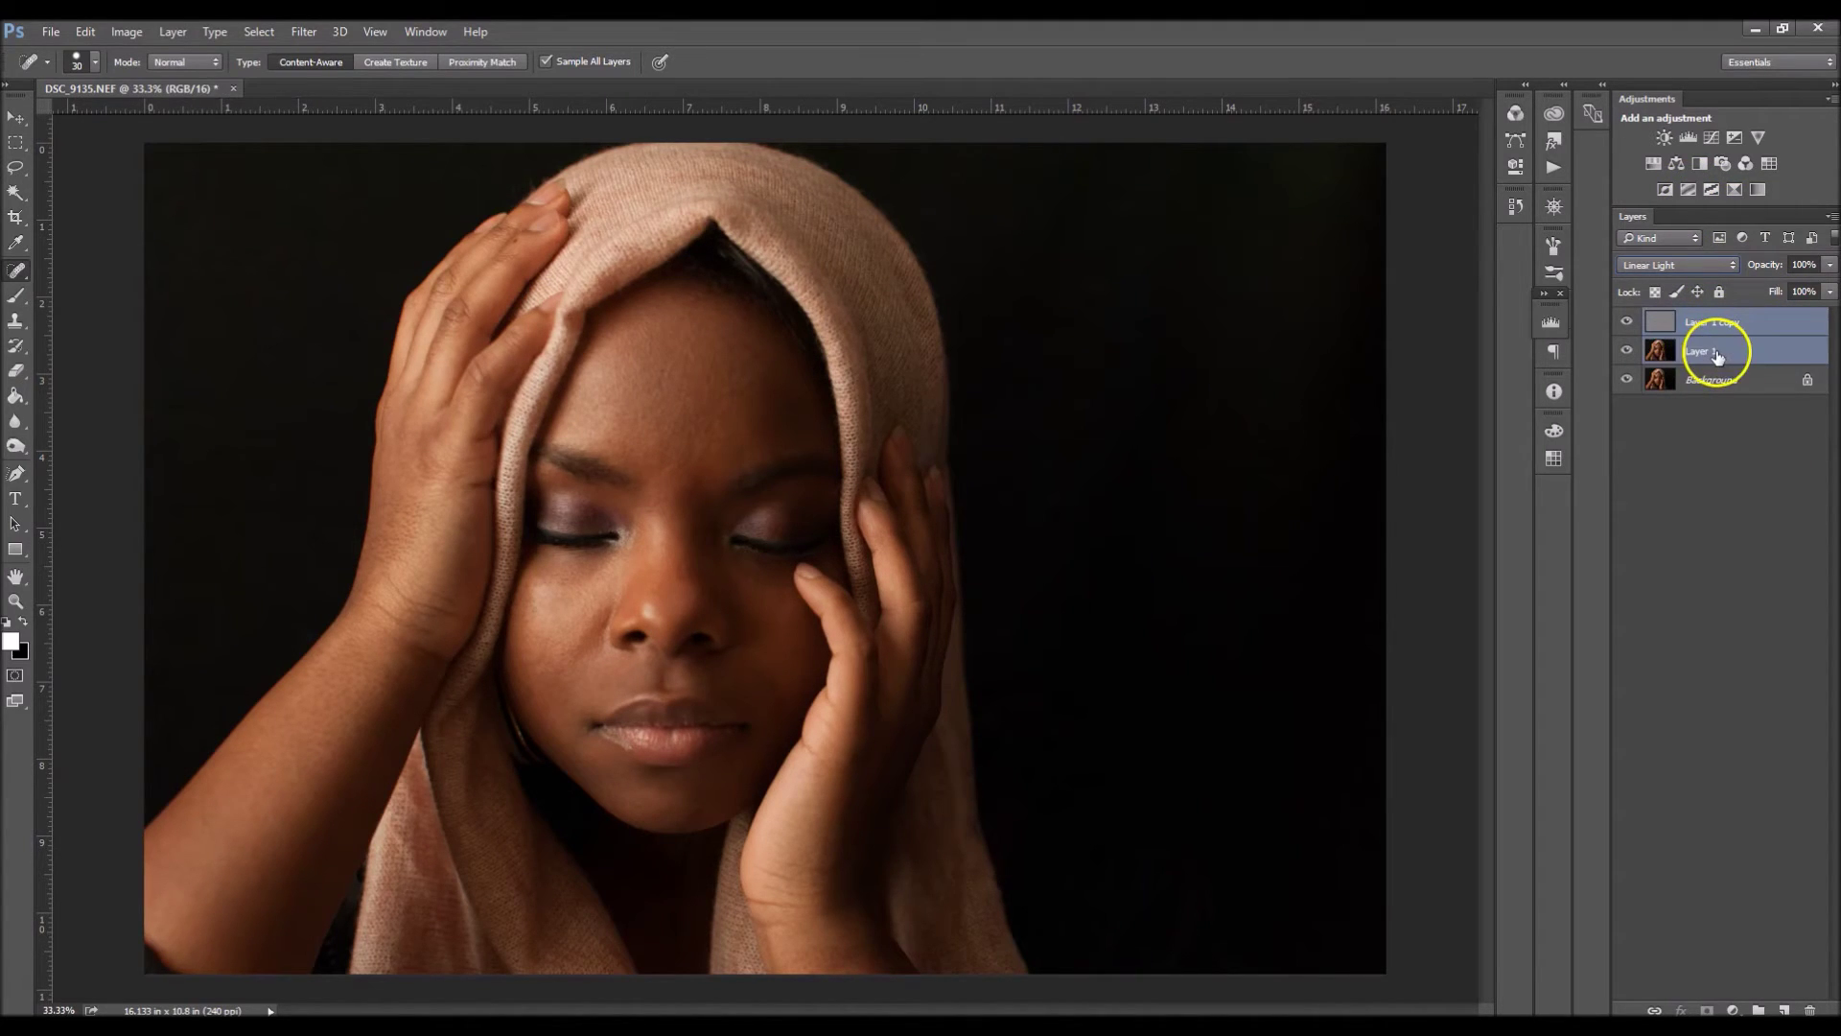
pyautogui.moveTo(1717, 351); pyautogui.dragTo(1761, 1009)
# Step: Group both layers as Group 1, select Layer 1, and lasso a 35 px feathered forehead patch
pyautogui.click(1649, 320)
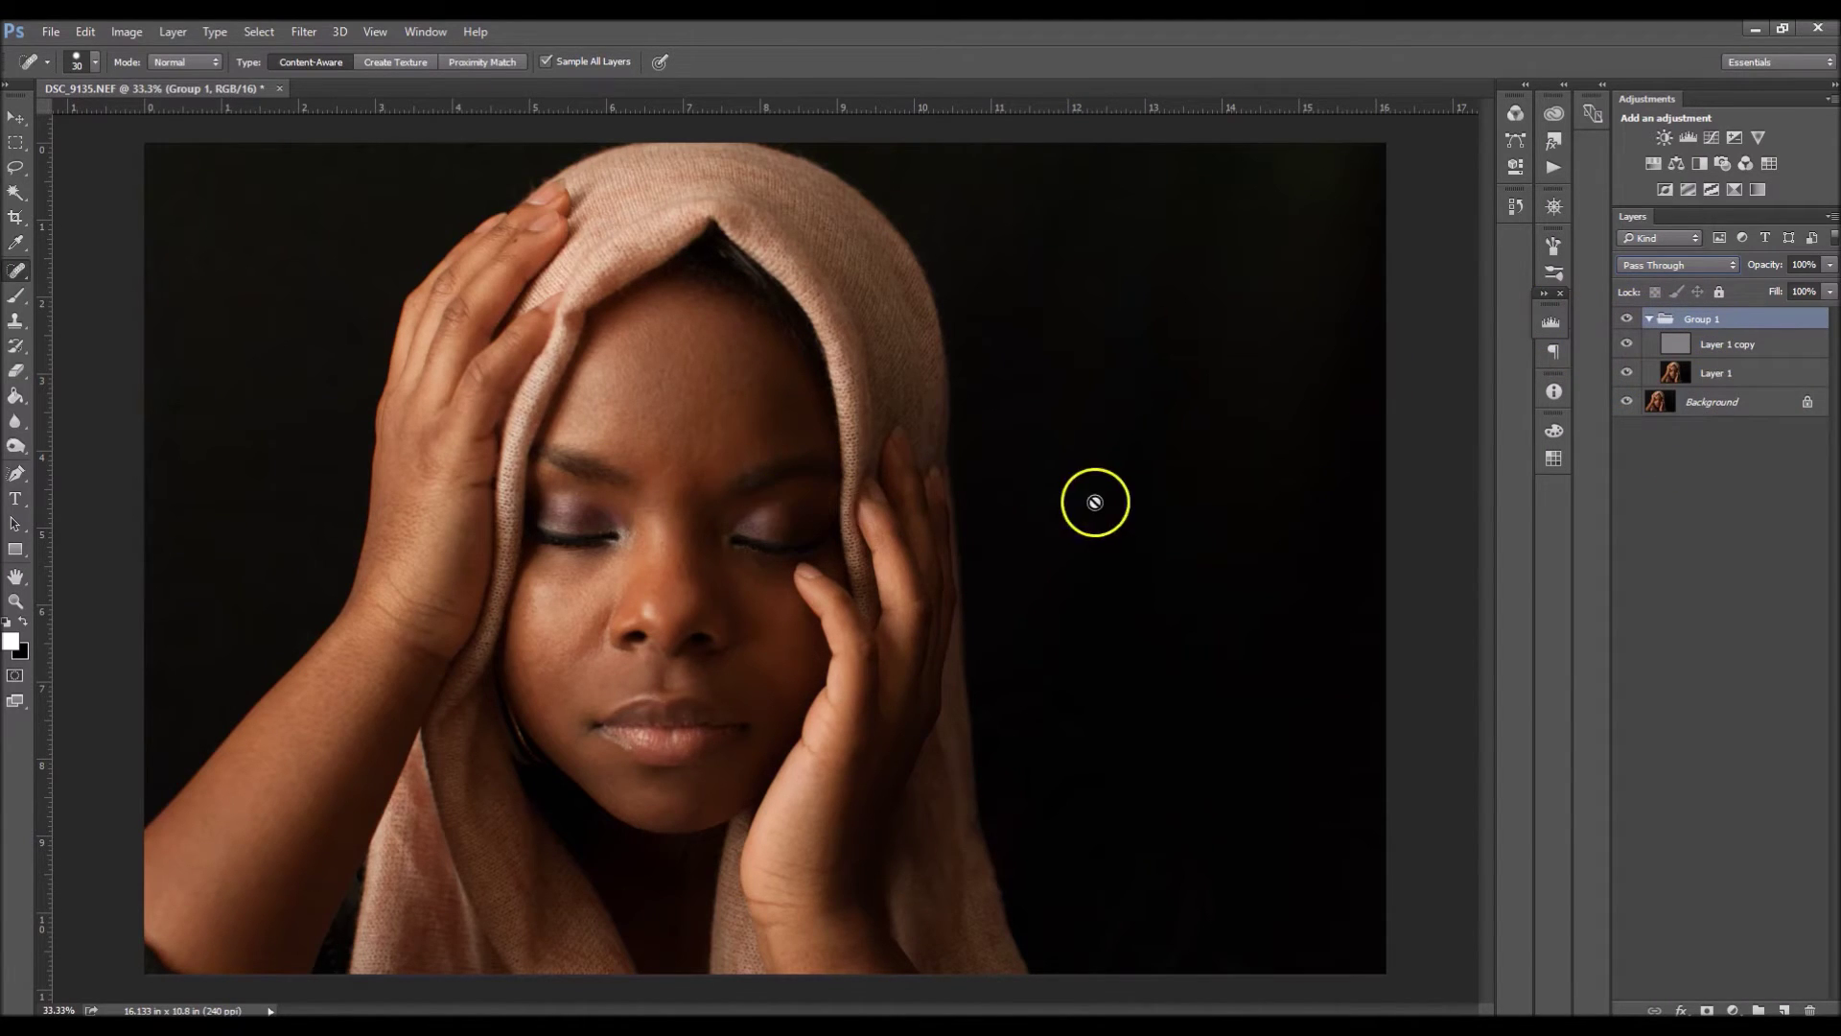
pyautogui.click(1712, 370)
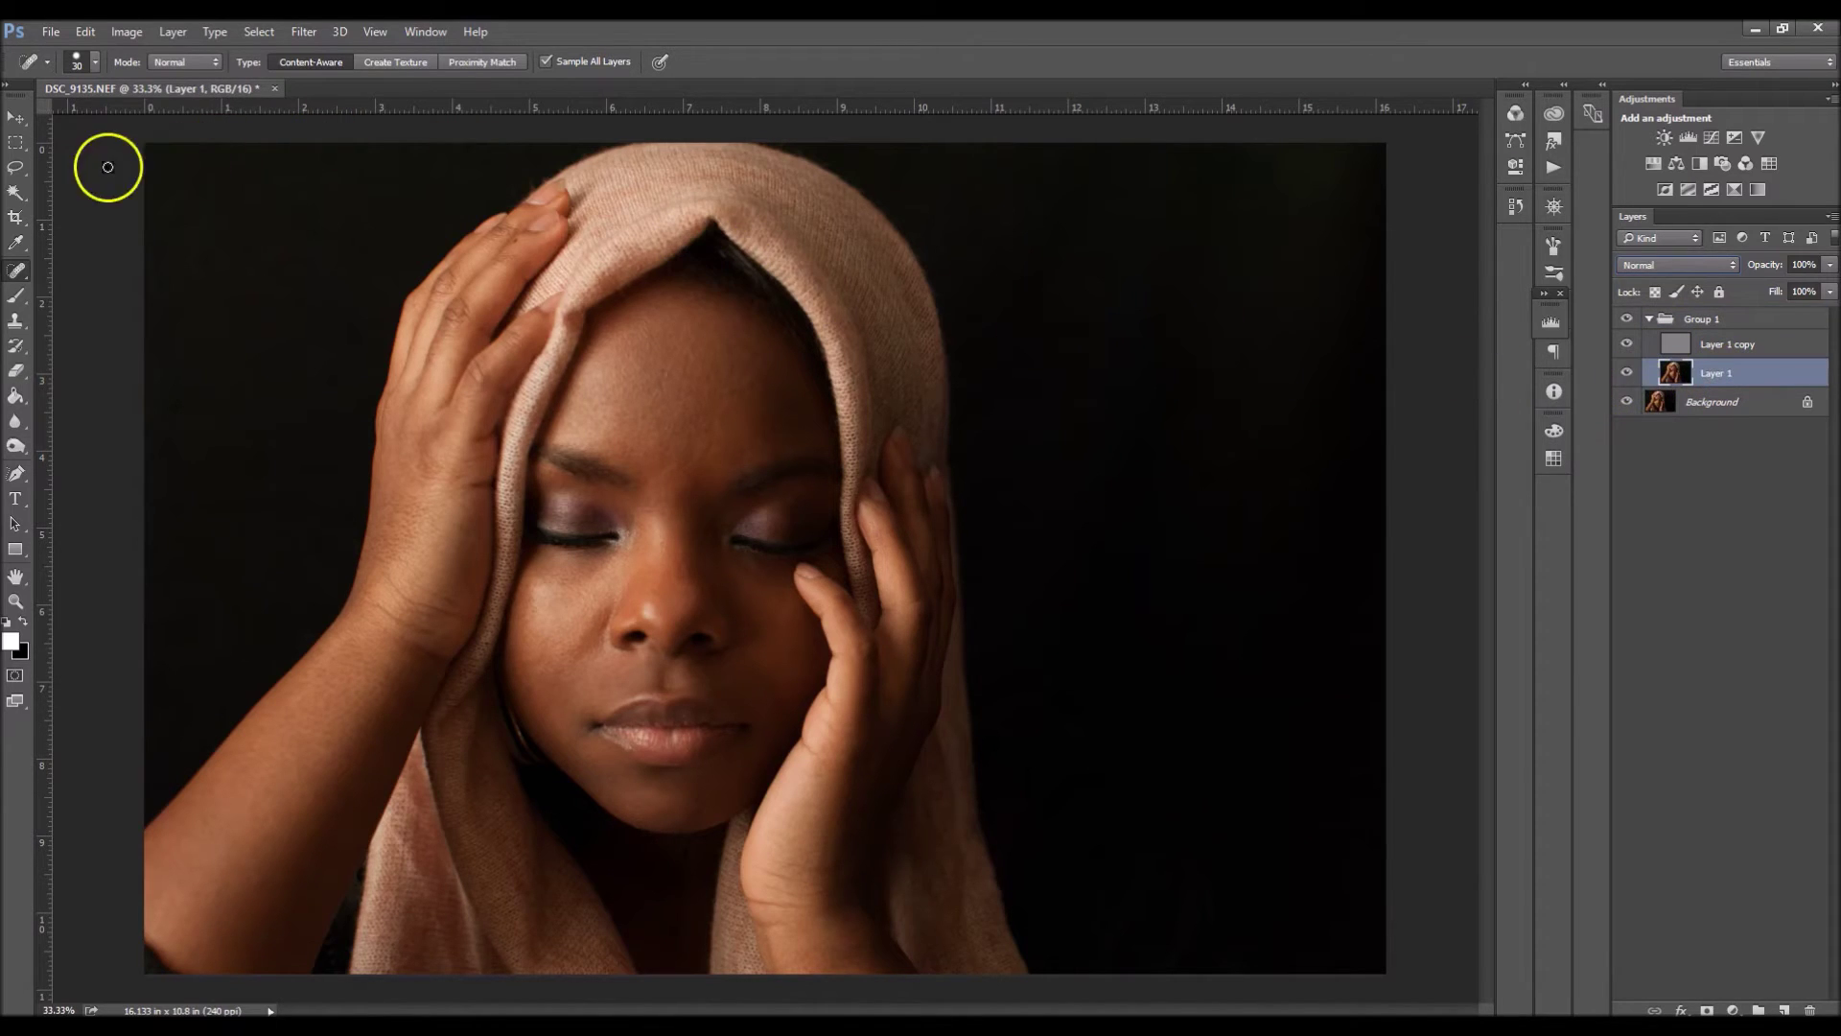
pyautogui.click(15, 167)
pyautogui.hotkey('ctrl', '+')
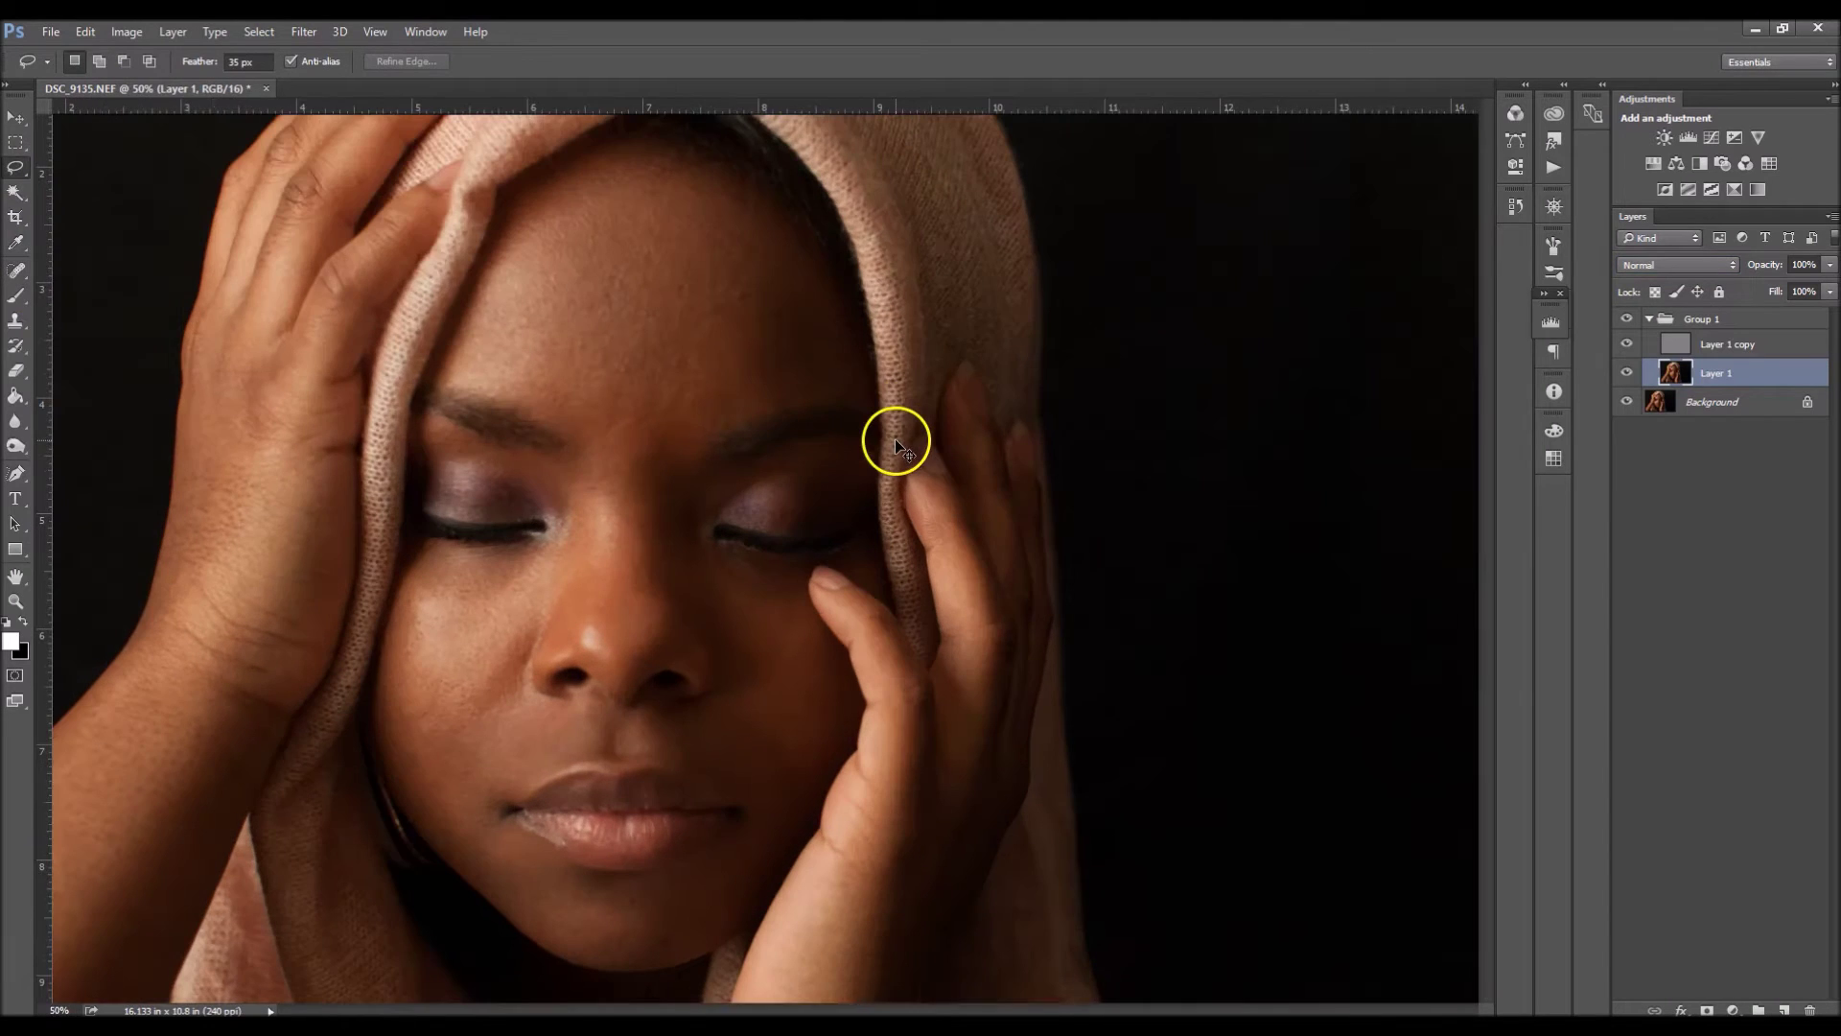
pyautogui.moveTo(536, 334)
pyautogui.mouseDown()
pyautogui.moveTo(591, 372)
pyautogui.moveTo(652, 434)
pyautogui.mouseUp()
pyautogui.moveTo(794, 280)
pyautogui.mouseDown()
pyautogui.moveTo(843, 313)
pyautogui.moveTo(854, 367)
pyautogui.moveTo(793, 412)
pyautogui.moveTo(735, 402)
pyautogui.moveTo(744, 300)
pyautogui.moveTo(794, 281)
pyautogui.mouseUp()
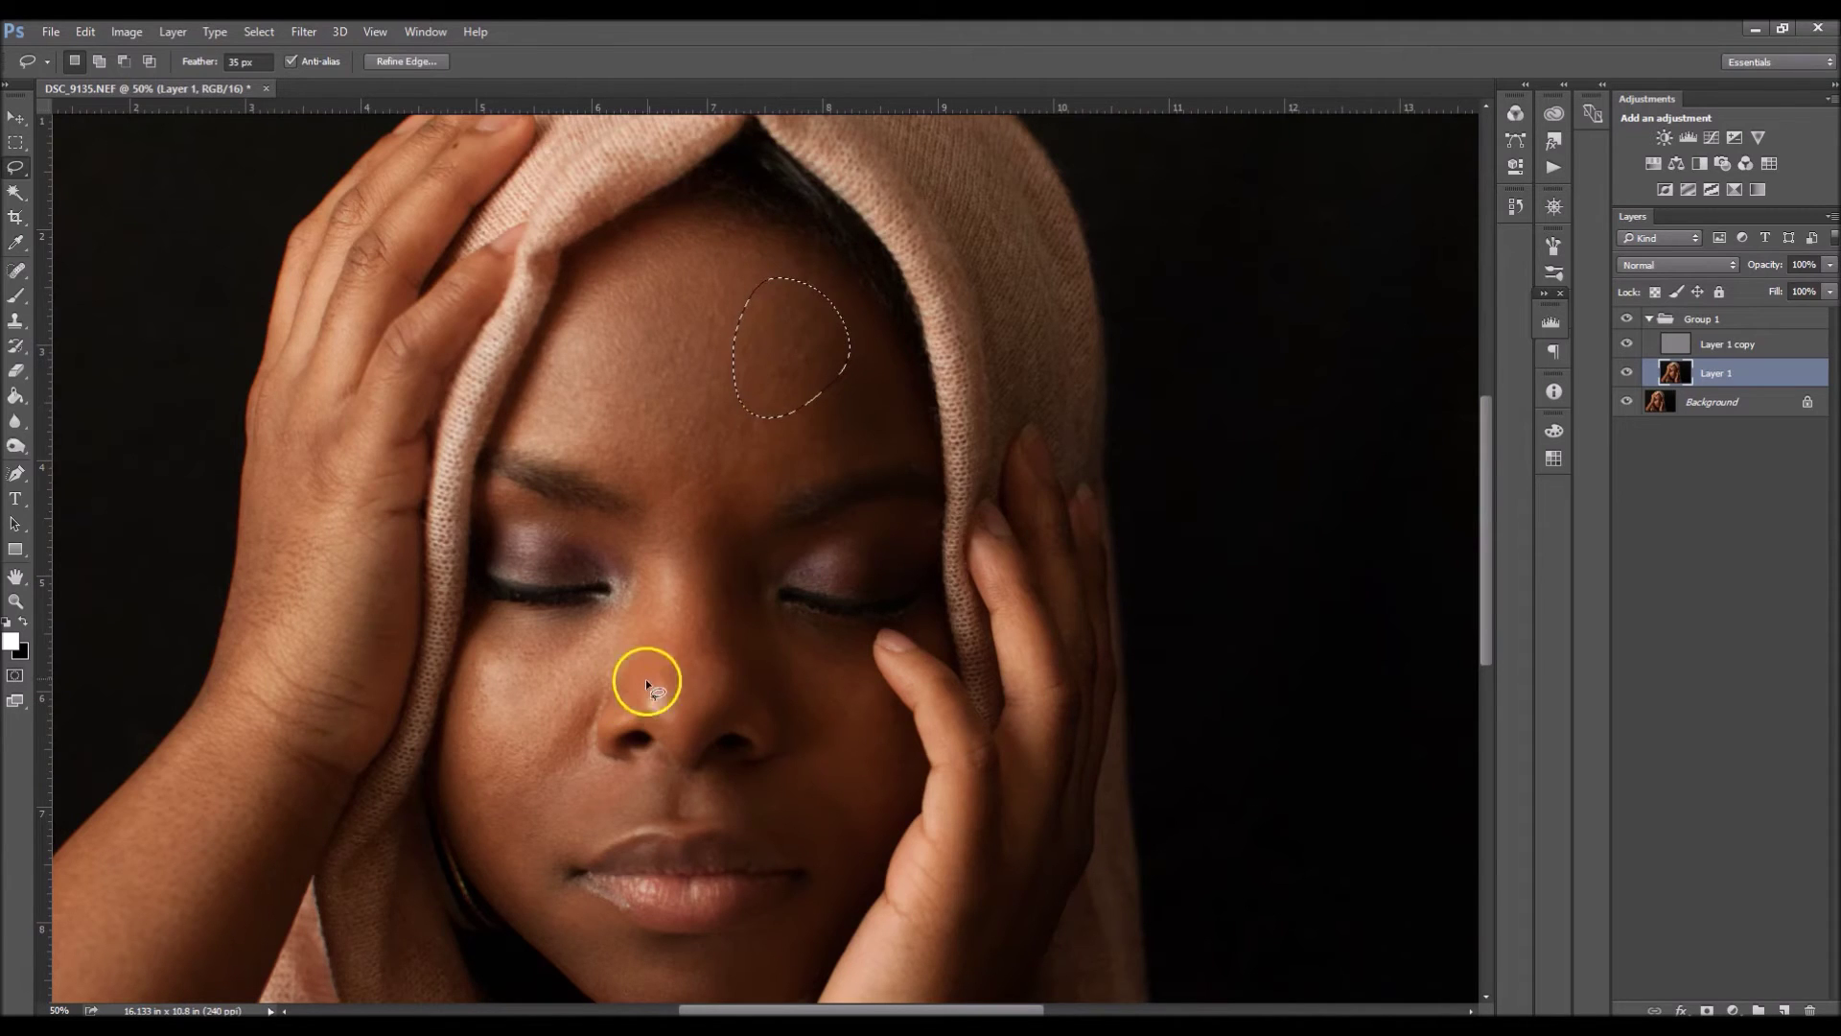
# Step: Blur the forehead patch with a Gaussian Blur of about 6.3 pixels, then deselect
pyautogui.click(313, 36)
pyautogui.moveTo(391, 247)
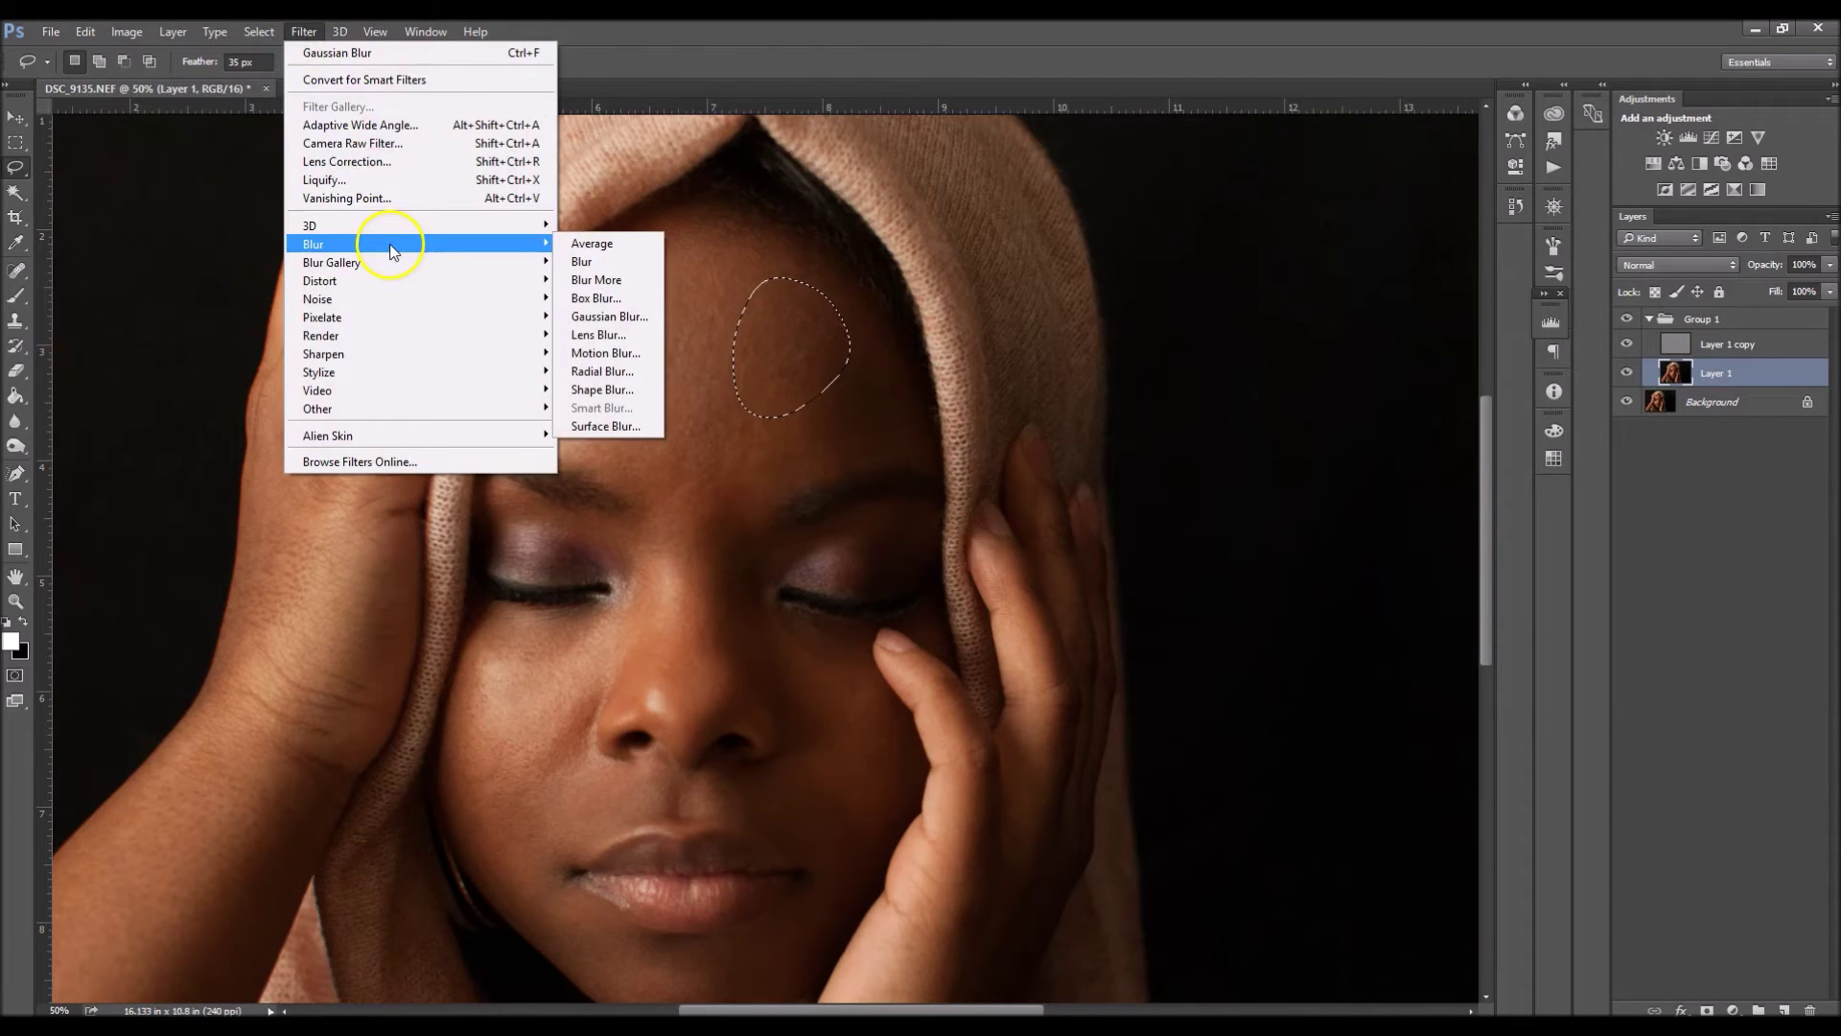
pyautogui.click(595, 329)
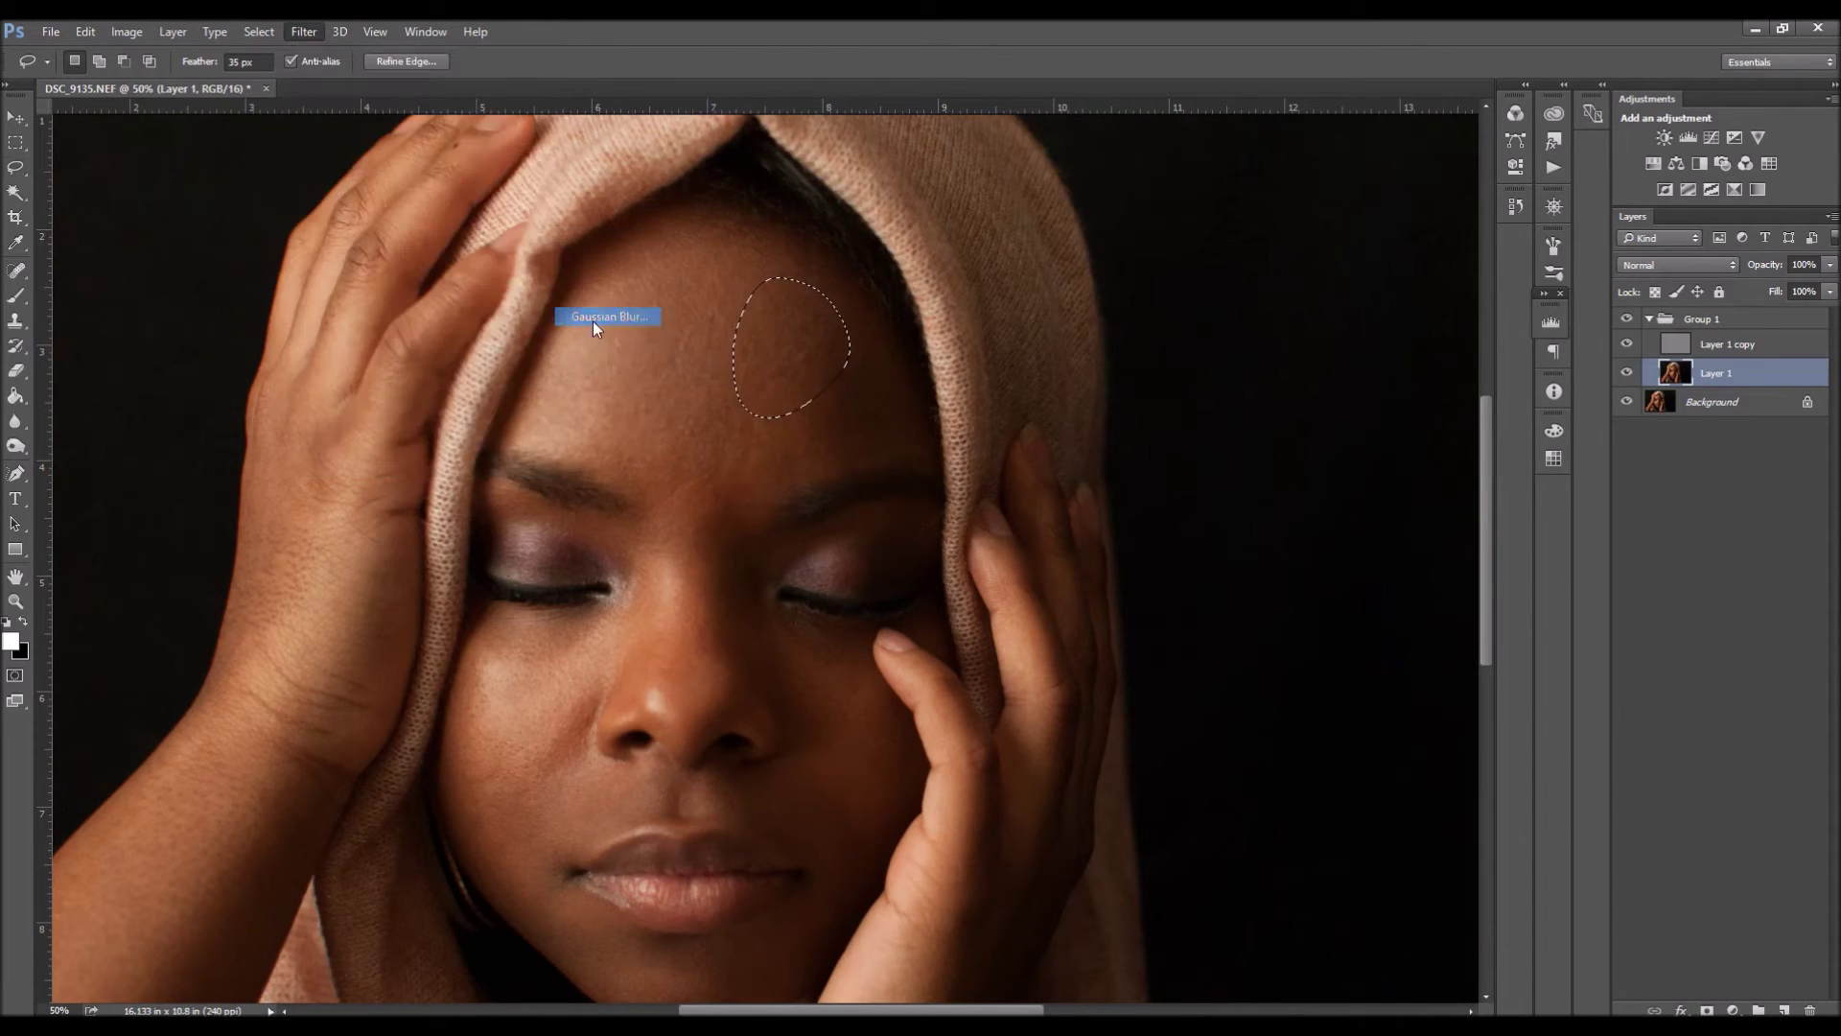
pyautogui.moveTo(1204, 556); pyautogui.dragTo(1163, 563)
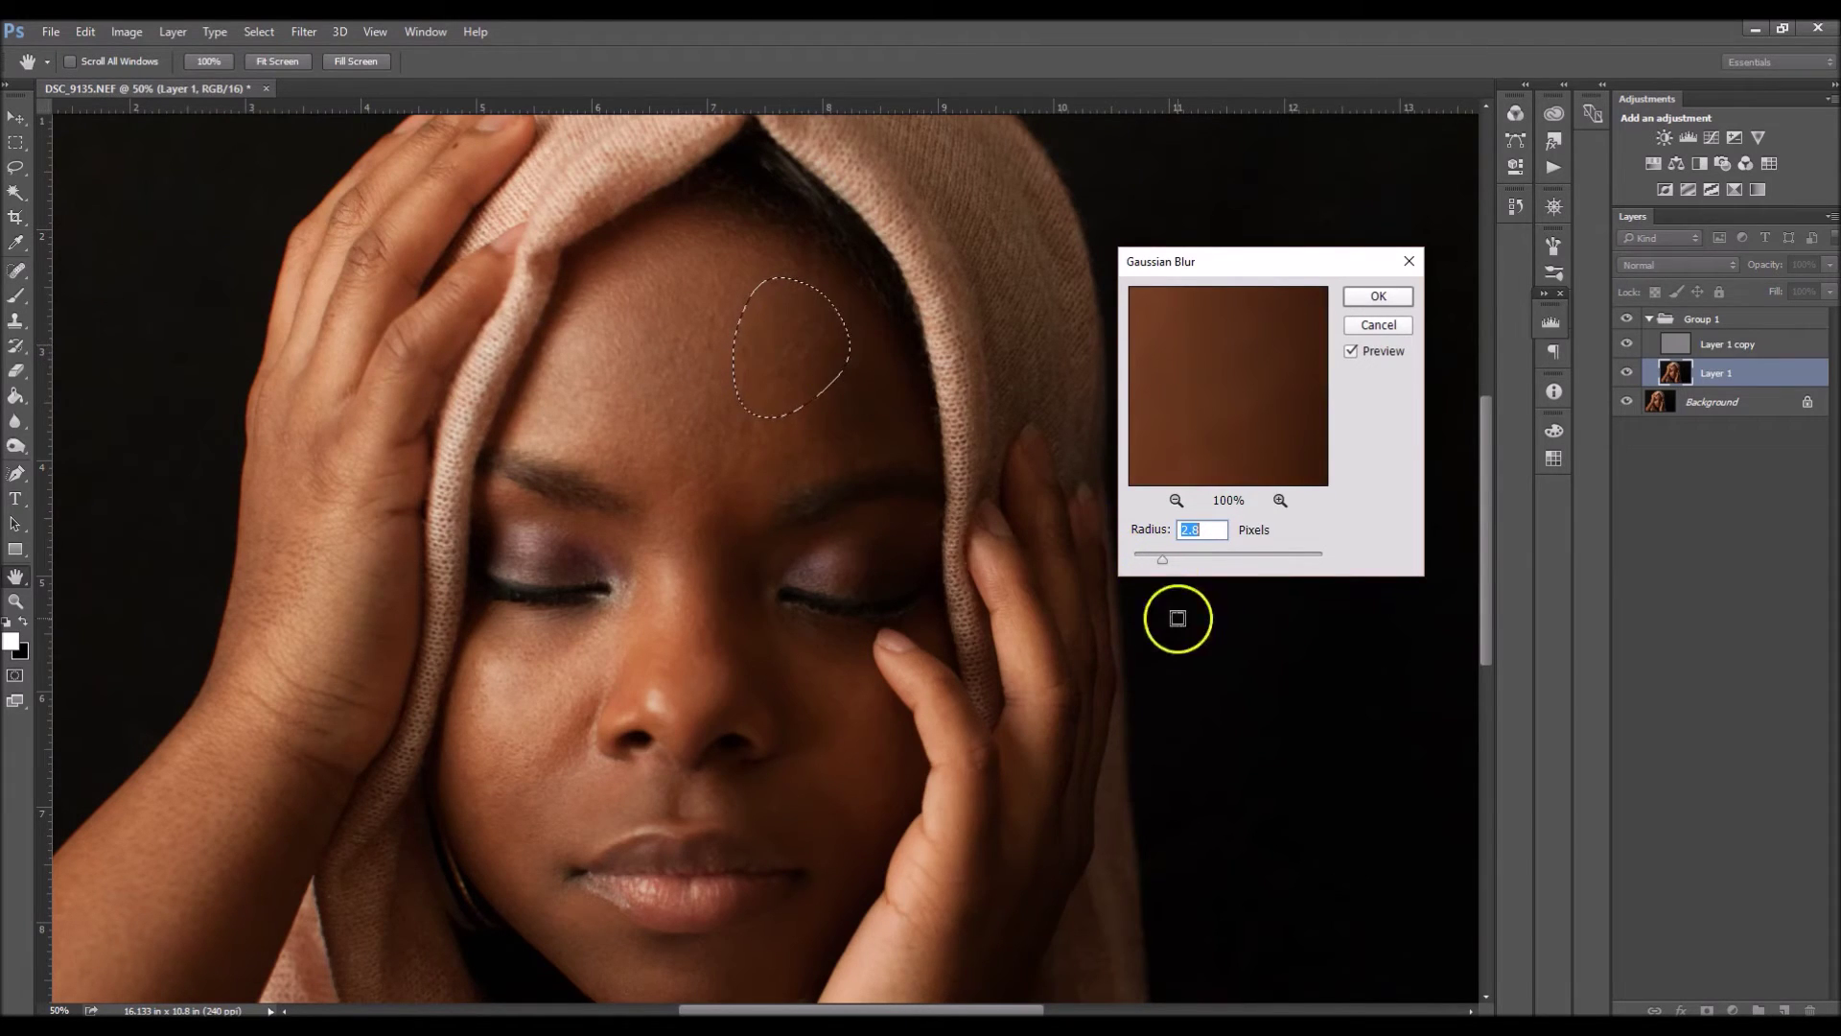
pyautogui.moveTo(1163, 563); pyautogui.dragTo(1180, 563)
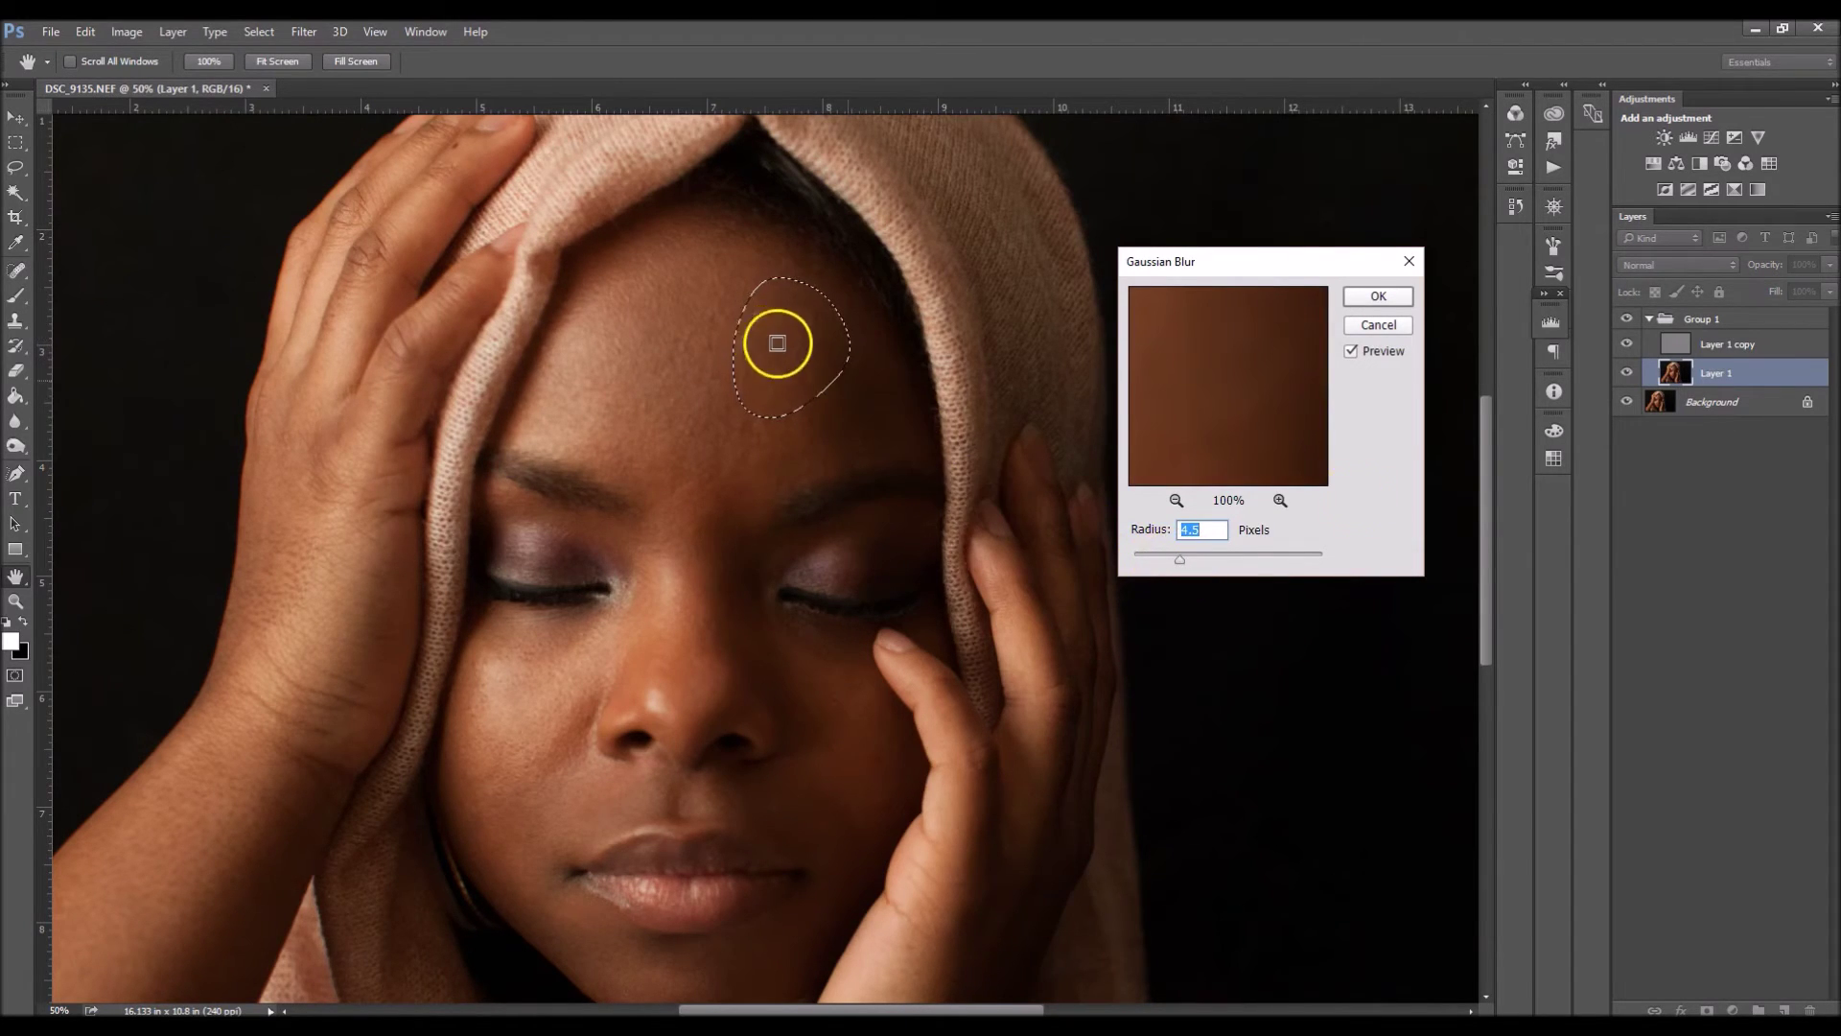
pyautogui.moveTo(1178, 559); pyautogui.dragTo(1192, 566)
pyautogui.click(1379, 300)
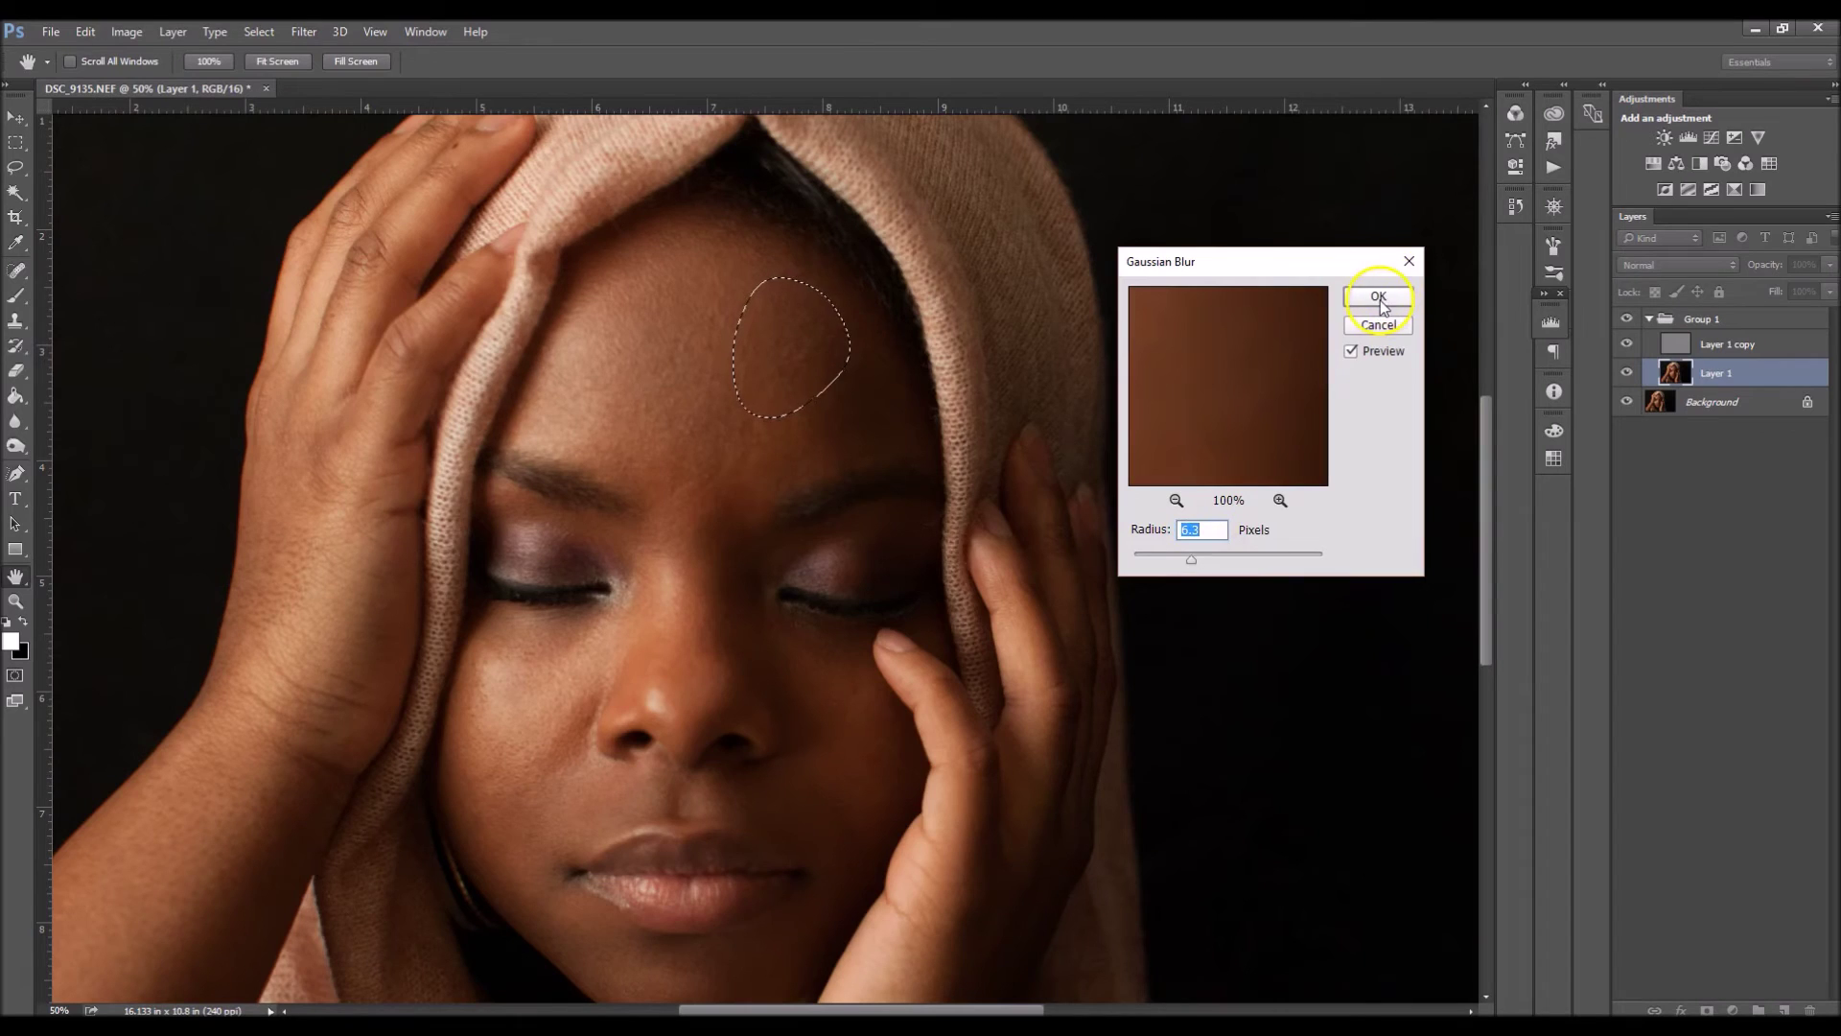
pyautogui.hotkey('ctrl', 'd')
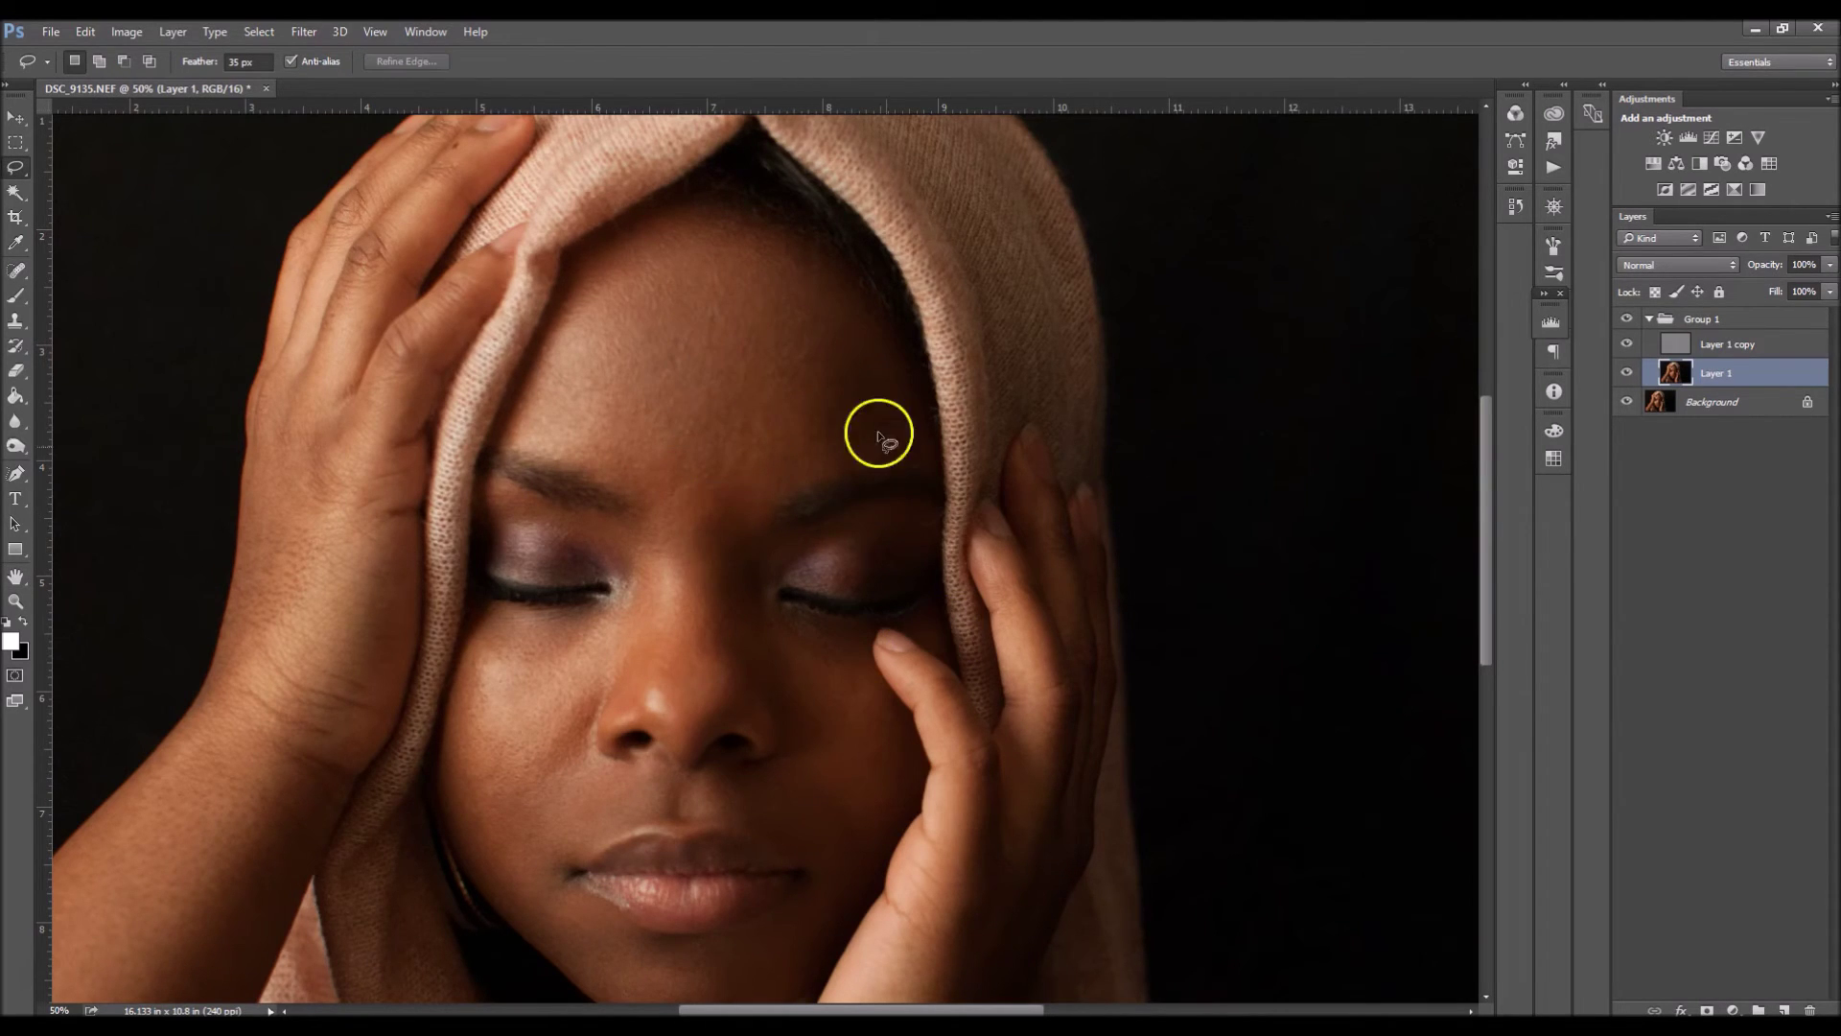
# Step: Hide the retouch group and Gaussian-blur a lassoed patch of forehead skin
pyautogui.click(1628, 320)
pyautogui.moveTo(638, 254)
pyautogui.mouseDown()
pyautogui.moveTo(720, 227)
pyautogui.moveTo(752, 288)
pyautogui.moveTo(699, 370)
pyautogui.moveTo(594, 293)
pyautogui.moveTo(613, 243)
pyautogui.moveTo(628, 247)
pyautogui.mouseUp()
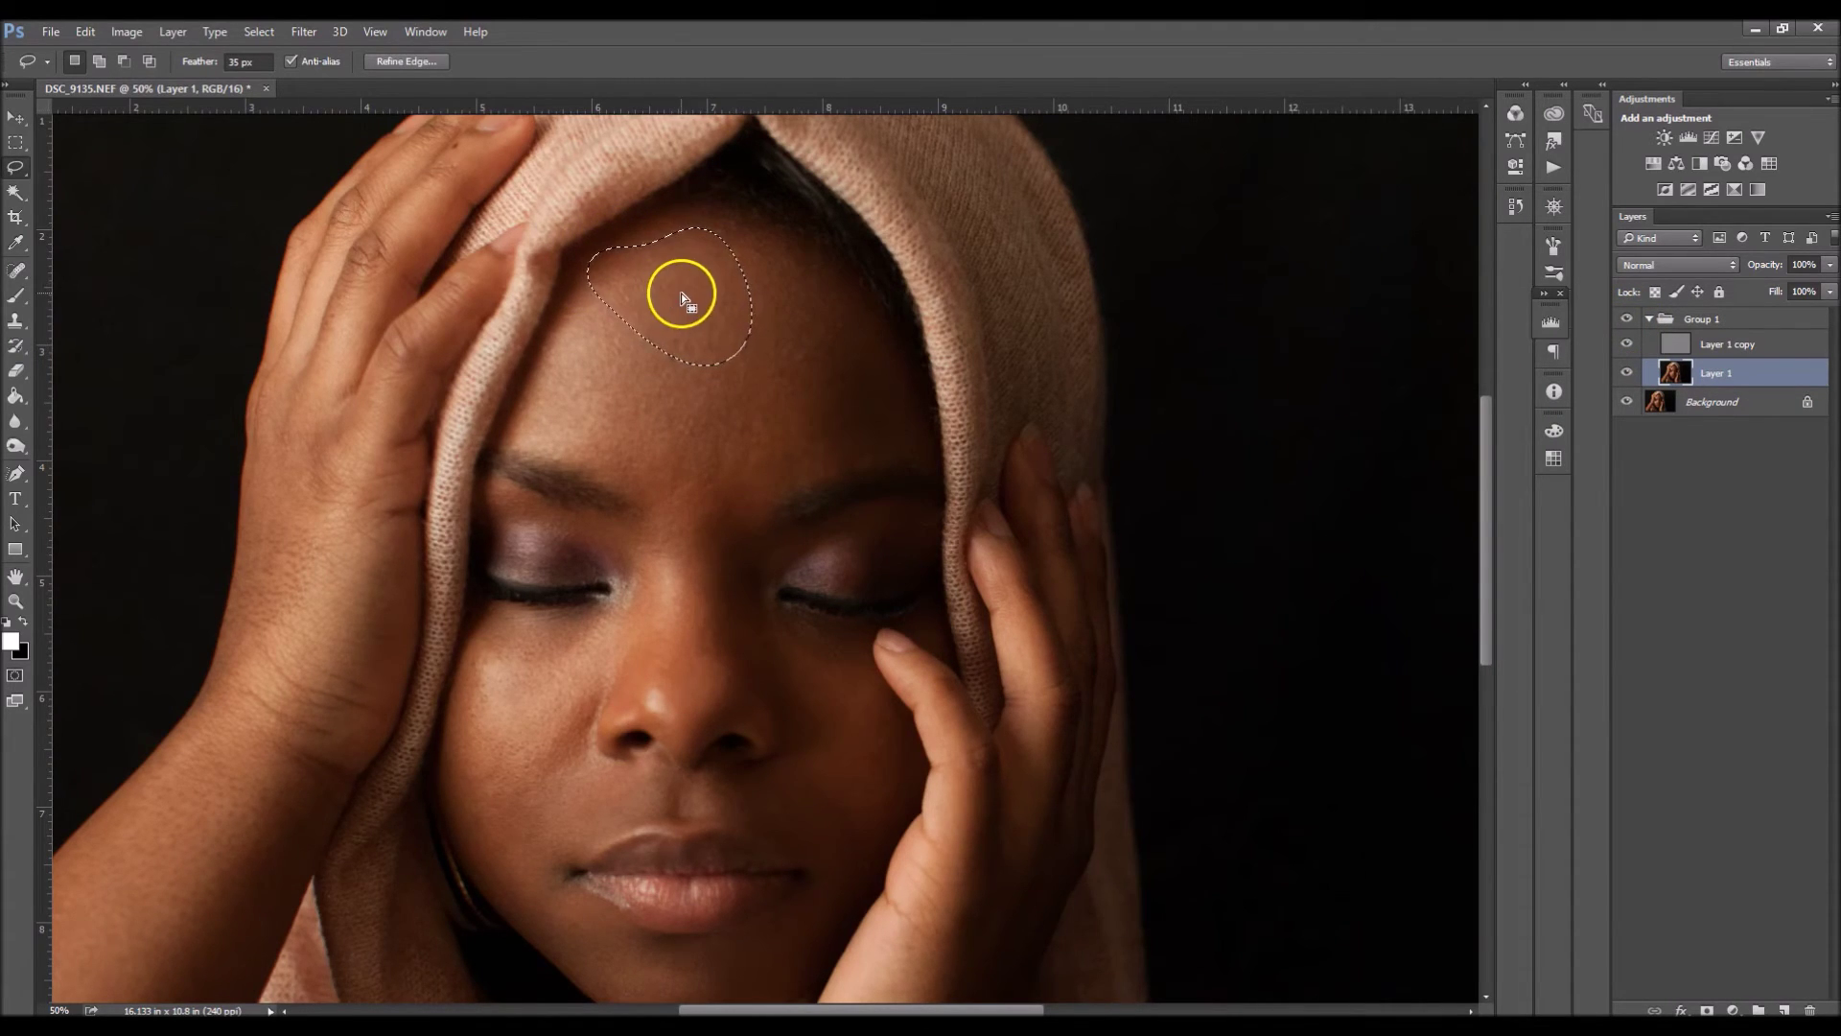
pyautogui.rightClick(682, 293)
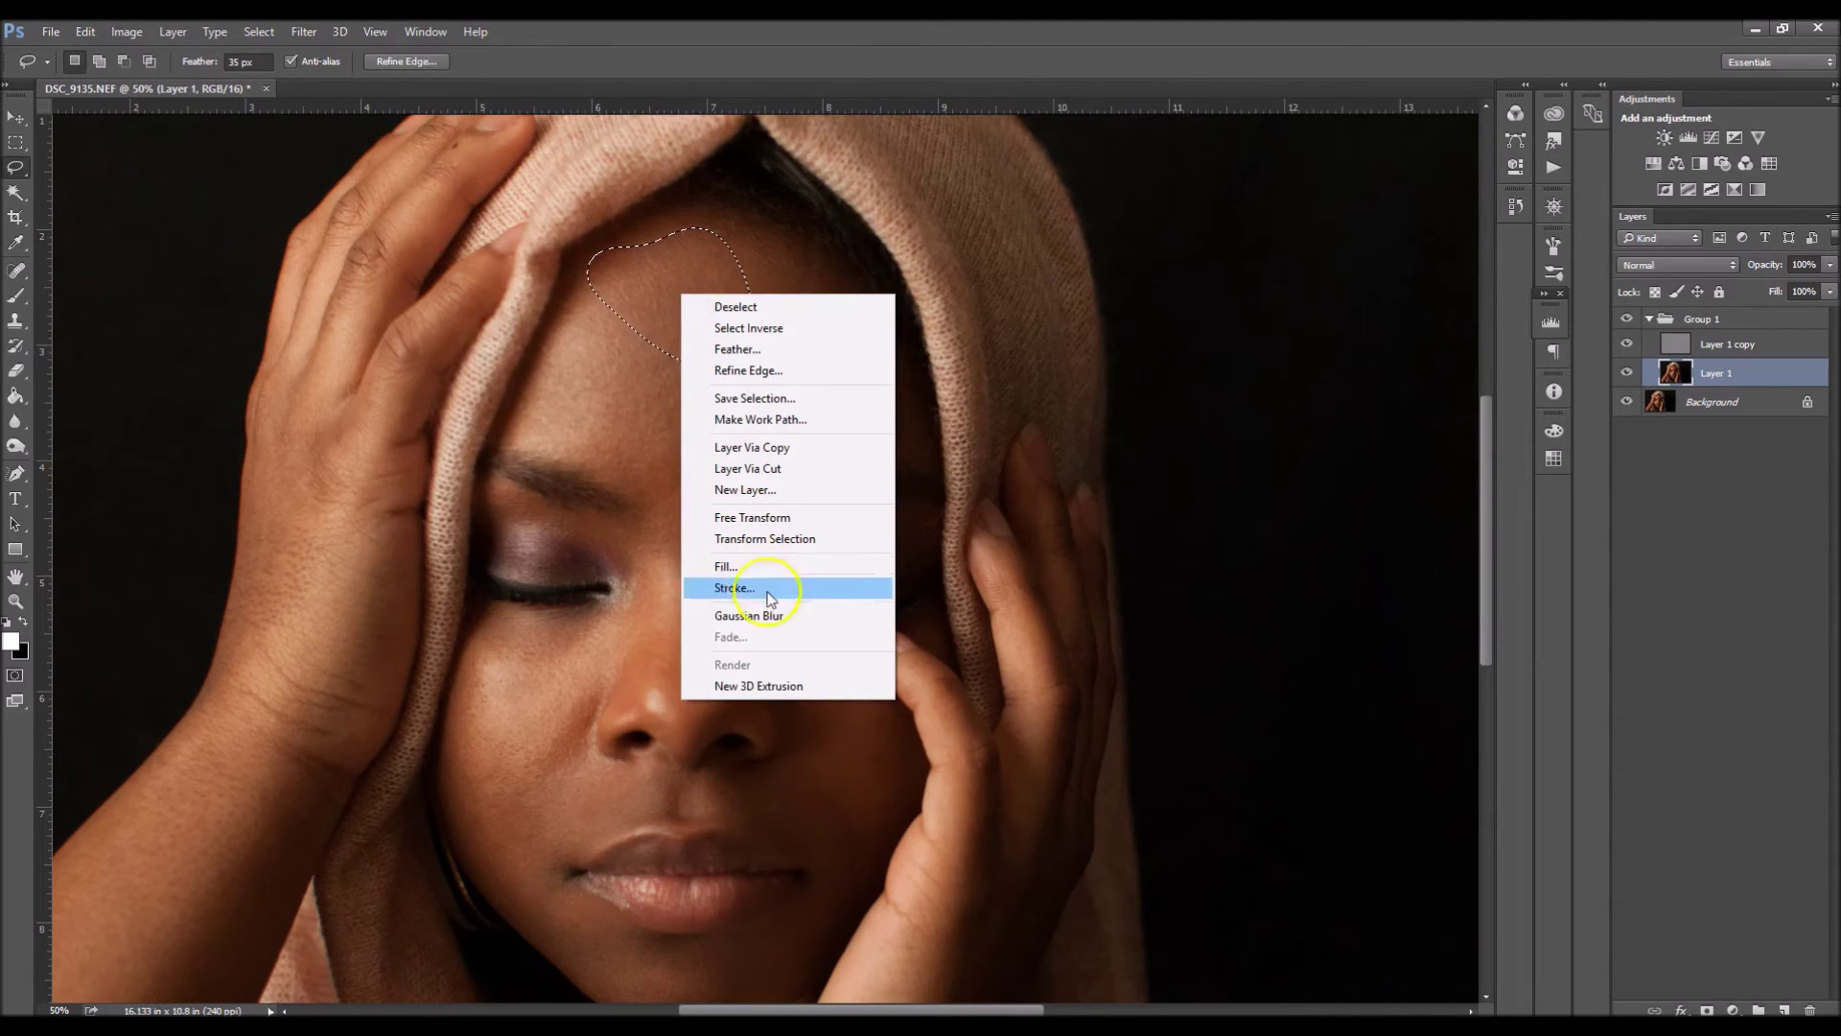
pyautogui.click(749, 616)
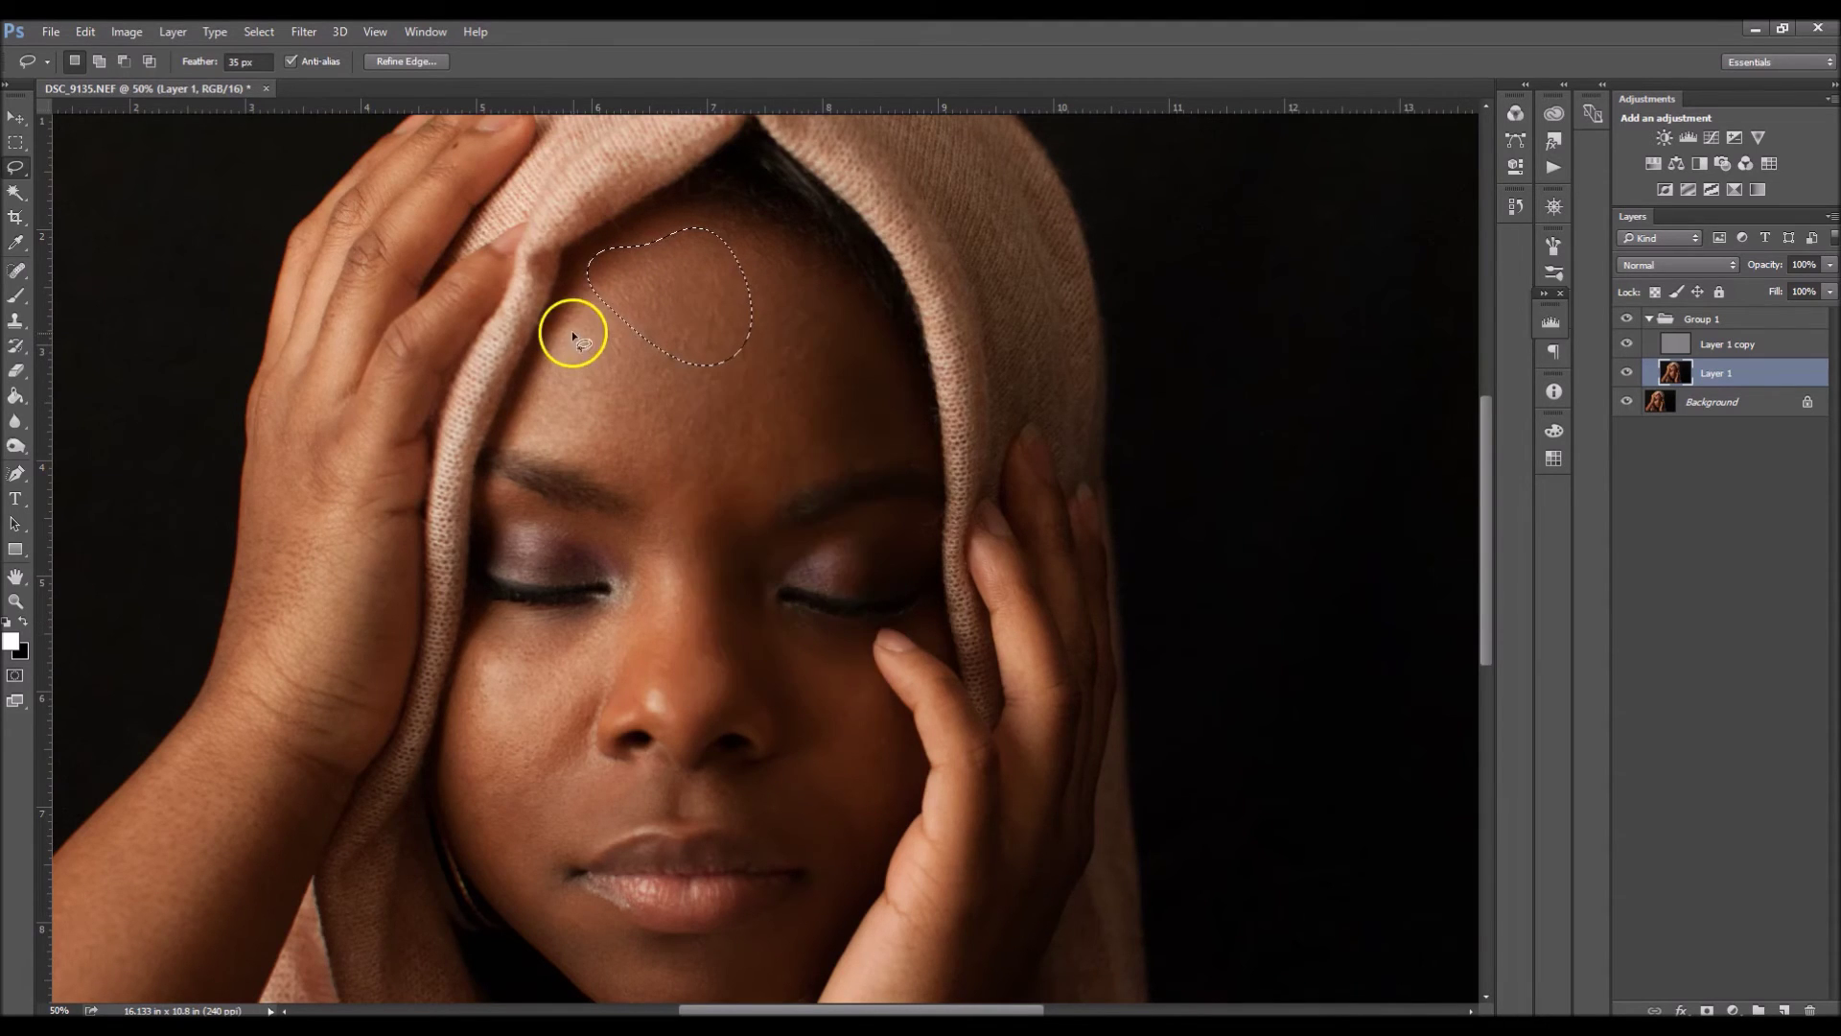
pyautogui.moveTo(576, 301)
pyautogui.mouseDown()
pyautogui.moveTo(623, 316)
pyautogui.moveTo(602, 372)
pyautogui.mouseUp()
pyautogui.rightClick(601, 372)
pyautogui.click(602, 372)
# Step: Lasso the skin between the eyes and the nose bridge and blur it
pyautogui.moveTo(712, 428); pyautogui.dragTo(729, 432)
pyautogui.moveTo(747, 676)
pyautogui.mouseDown()
pyautogui.moveTo(767, 610)
pyautogui.moveTo(687, 587)
pyautogui.mouseUp()
pyautogui.click(303, 31)
pyautogui.click(623, 249)
pyautogui.press('Return')
# Step: Blur lassoed patches under the left eye and on the cheek beside the nose
pyautogui.moveTo(596, 538)
pyautogui.mouseDown()
pyautogui.moveTo(600, 604)
pyautogui.moveTo(599, 542)
pyautogui.mouseUp()
pyautogui.rightClick(575, 563)
pyautogui.click(1040, 534)
pyautogui.moveTo(558, 624)
pyautogui.mouseDown()
pyautogui.moveTo(644, 624)
pyautogui.moveTo(493, 633)
pyautogui.mouseUp()
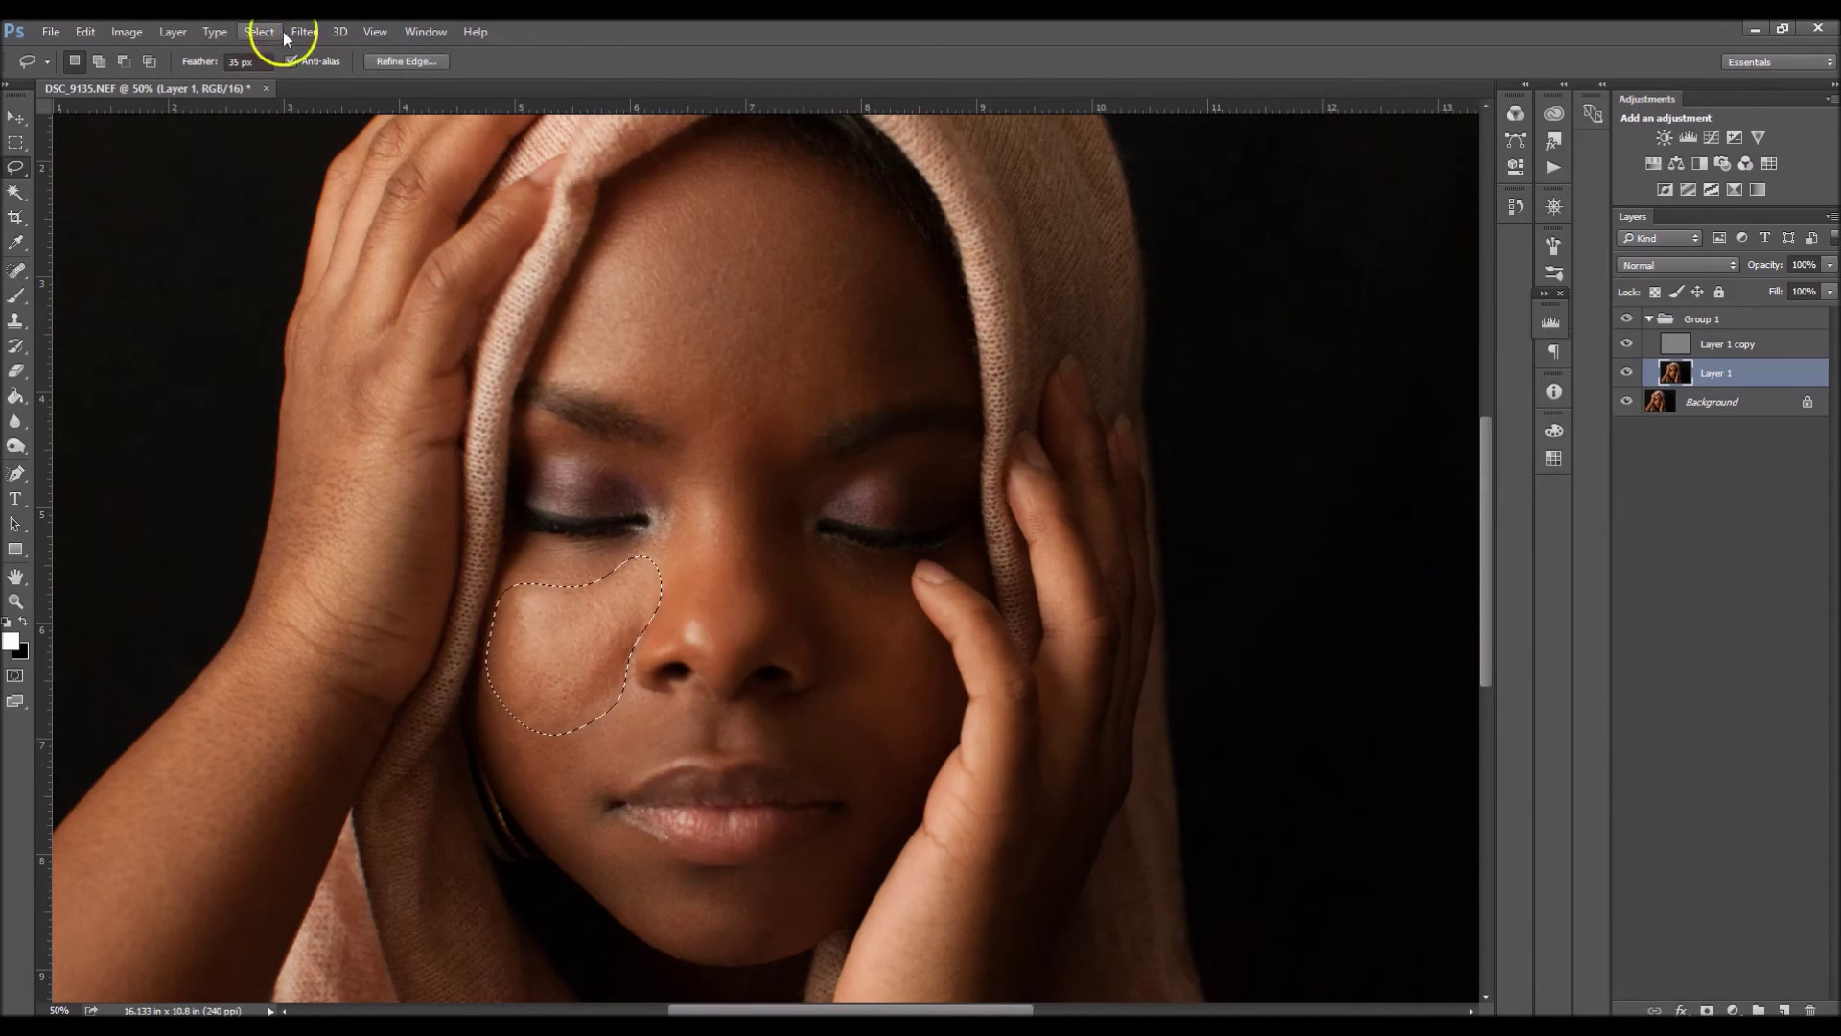
pyautogui.click(303, 32)
pyautogui.click(638, 312)
pyautogui.press('Return')
pyautogui.rightClick(660, 783)
# Step: Bring the face back into view and blur the skin under the right eye
pyautogui.click(642, 347)
pyautogui.press('h')
pyautogui.moveTo(844, 671)
pyautogui.mouseDown()
pyautogui.moveTo(860, 679)
pyautogui.moveTo(647, 482)
pyautogui.moveTo(764, 601)
pyautogui.moveTo(734, 561)
pyautogui.mouseUp()
pyautogui.click(304, 31)
pyautogui.click(614, 316)
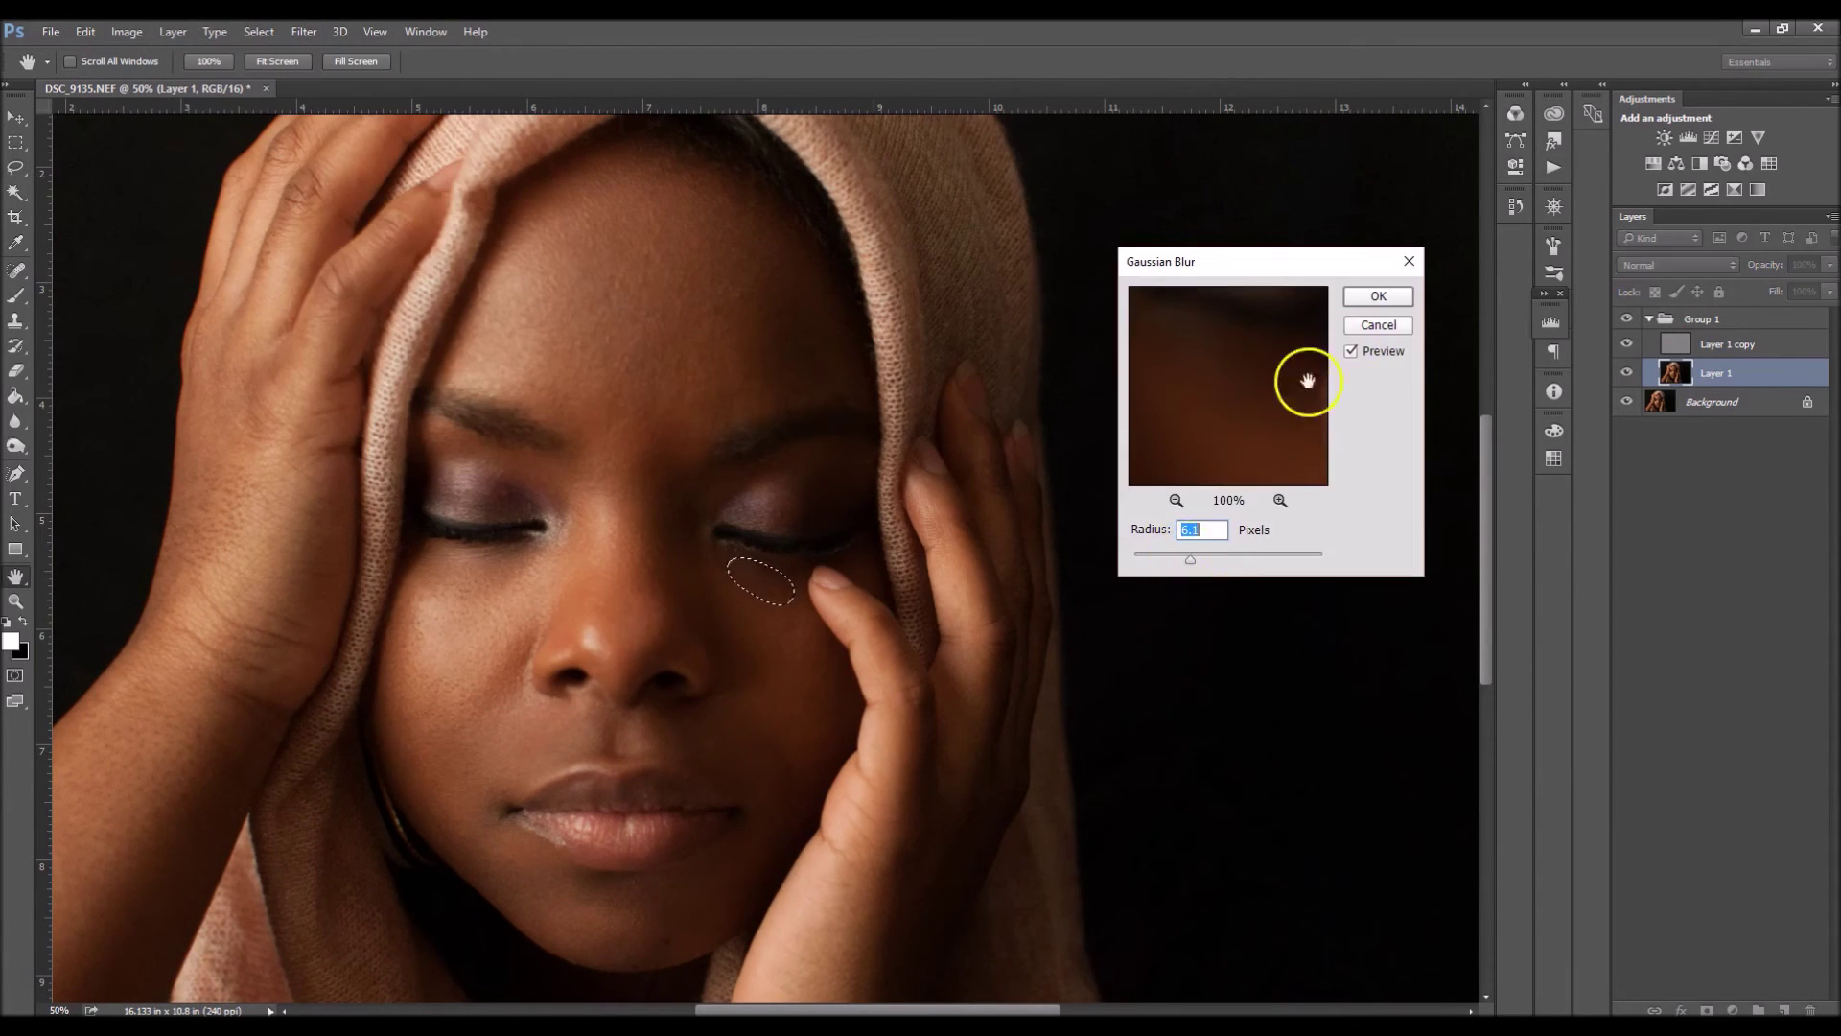
pyautogui.press('Return')
# Step: Lasso and blur the skin under the nose and on the chin
pyautogui.moveTo(614, 718)
pyautogui.mouseDown()
pyautogui.moveTo(728, 732)
pyautogui.moveTo(619, 722)
pyautogui.mouseUp()
pyautogui.rightClick(624, 729)
pyautogui.click(678, 738)
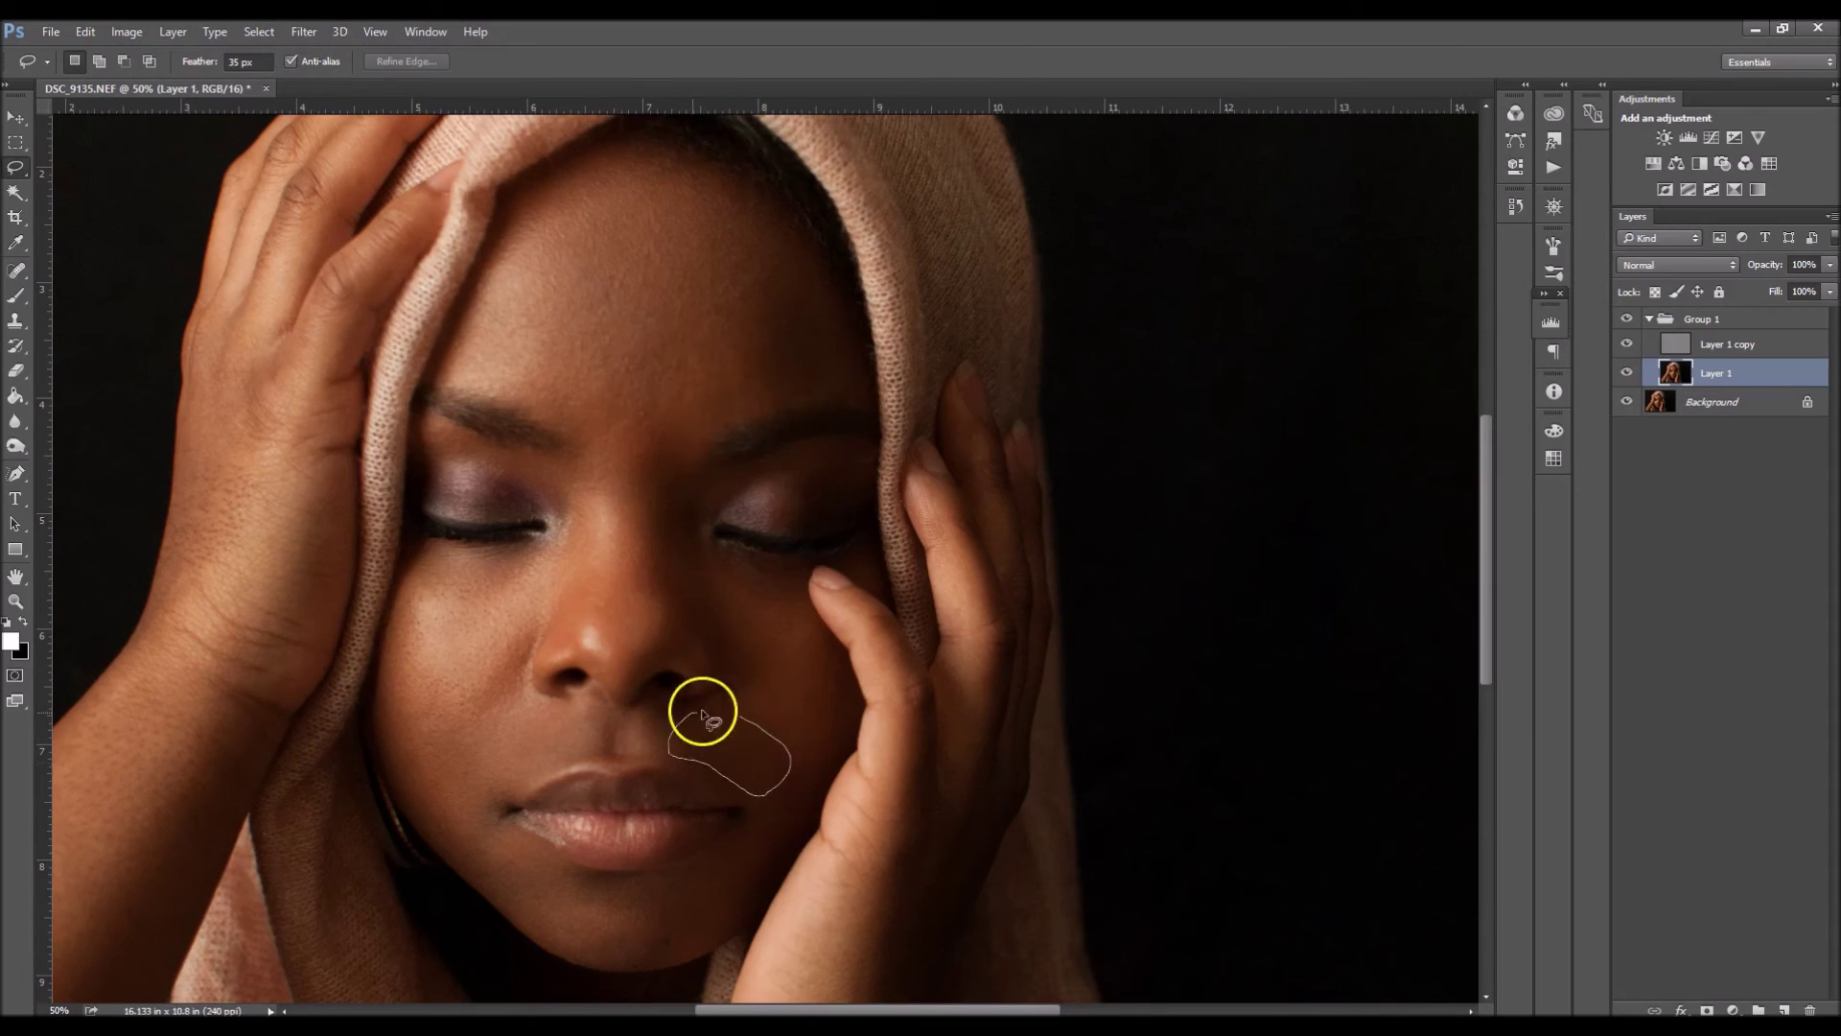
pyautogui.moveTo(628, 964); pyautogui.dragTo(652, 878)
pyautogui.rightClick(671, 919)
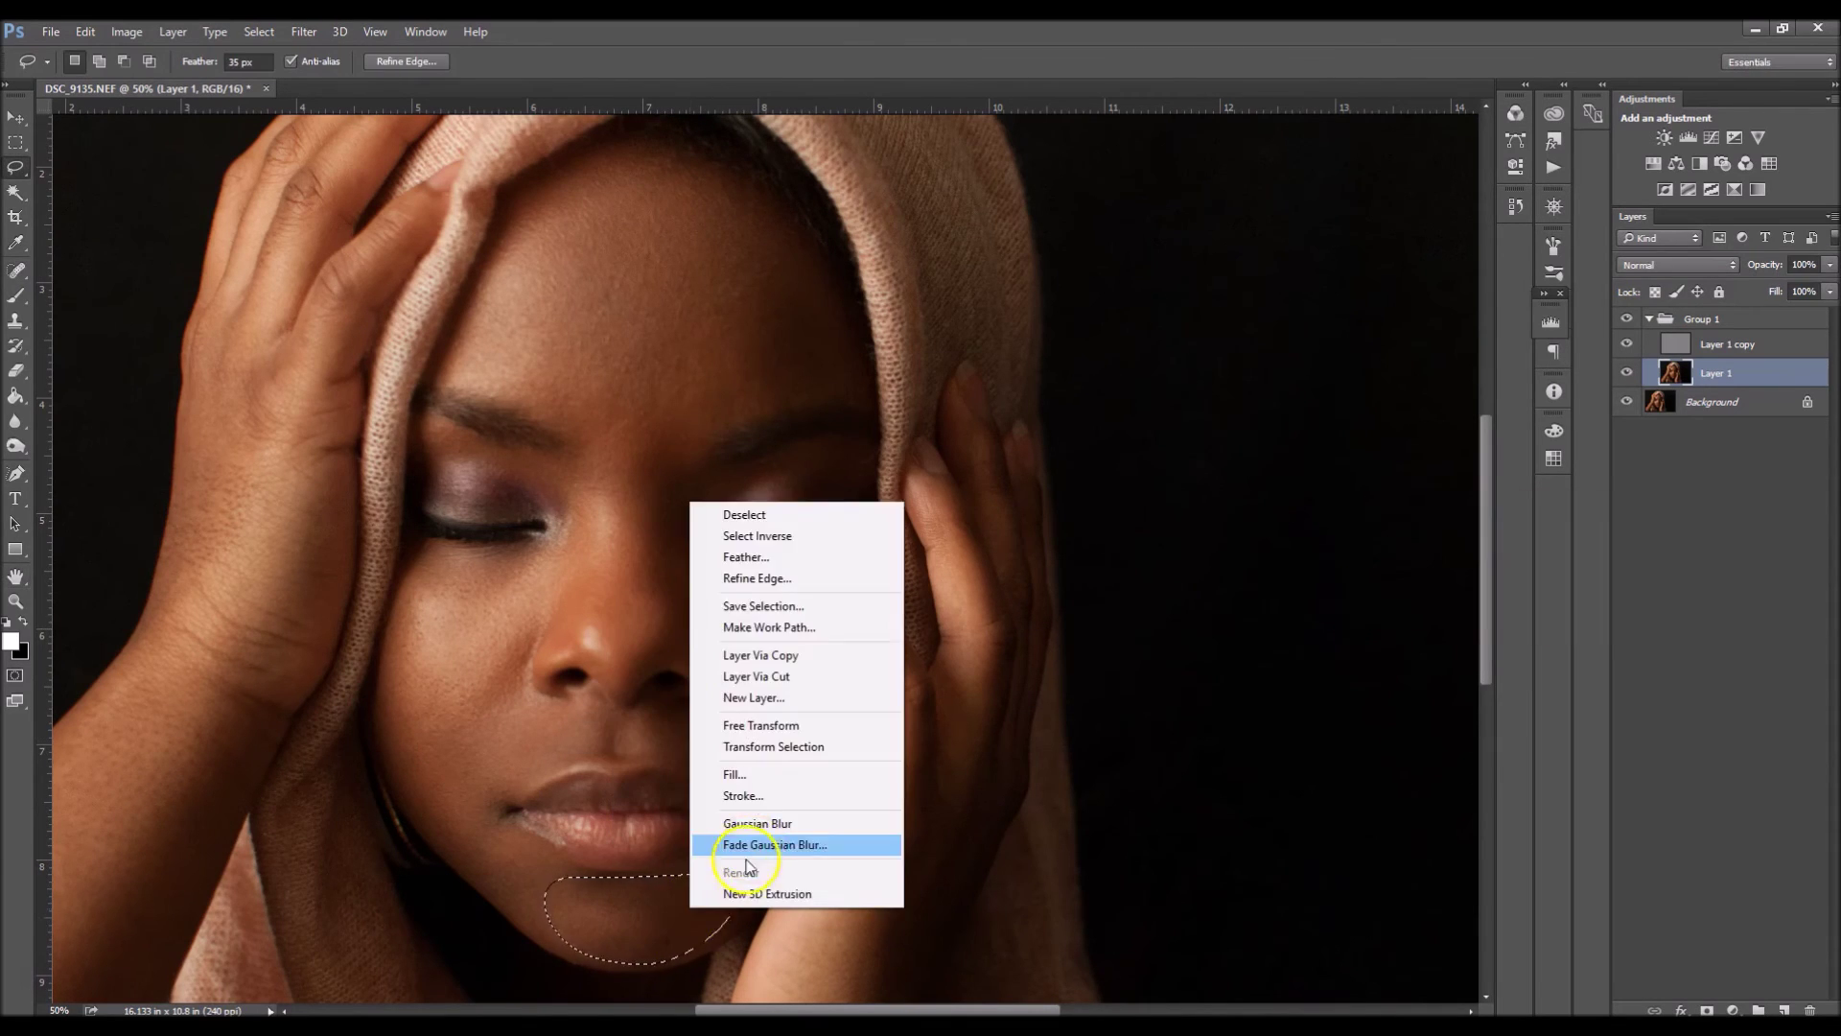
pyautogui.click(739, 509)
# Step: Blur the forehead and left-eye areas, deselect, and zoom out to the whole photo
pyautogui.moveTo(619, 300); pyautogui.dragTo(643, 349)
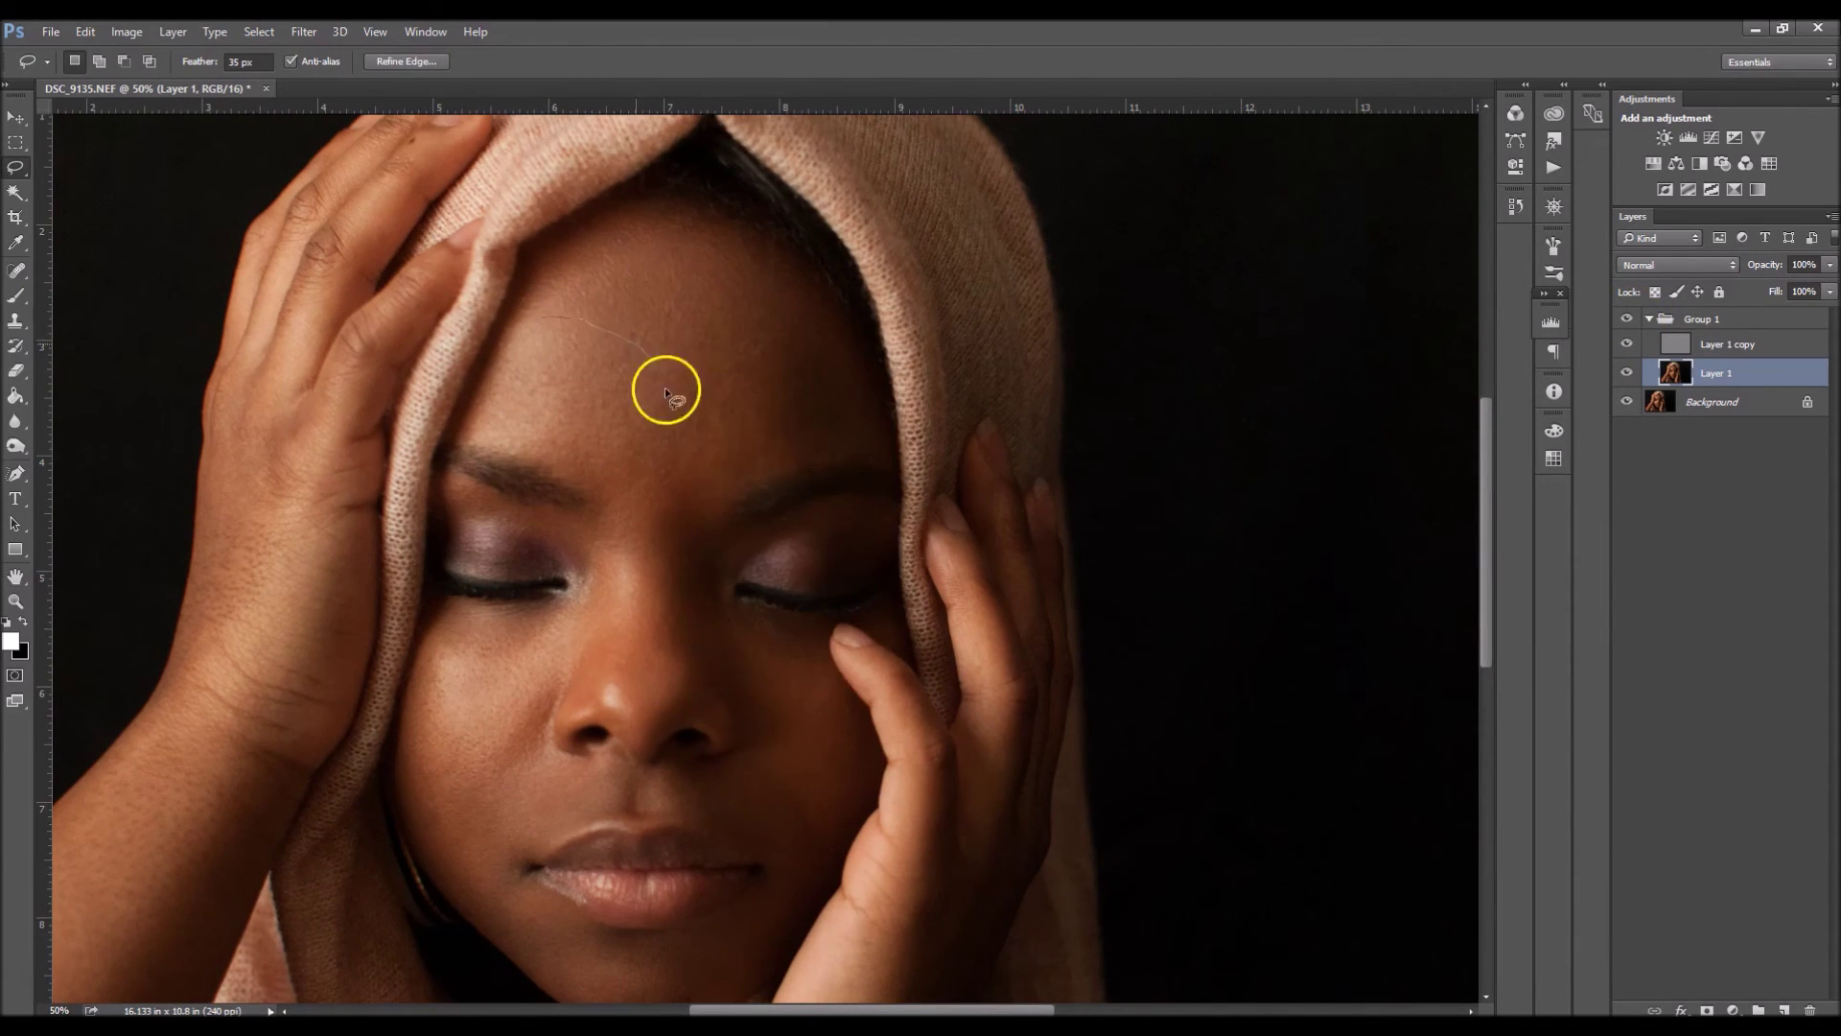
pyautogui.rightClick(747, 778)
pyautogui.rightClick(800, 768)
pyautogui.moveTo(460, 503)
pyautogui.mouseDown()
pyautogui.moveTo(574, 557)
pyautogui.moveTo(458, 574)
pyautogui.mouseUp()
pyautogui.rightClick(484, 548)
pyautogui.click(326, 32)
pyautogui.moveTo(499, 239)
pyautogui.click(690, 355)
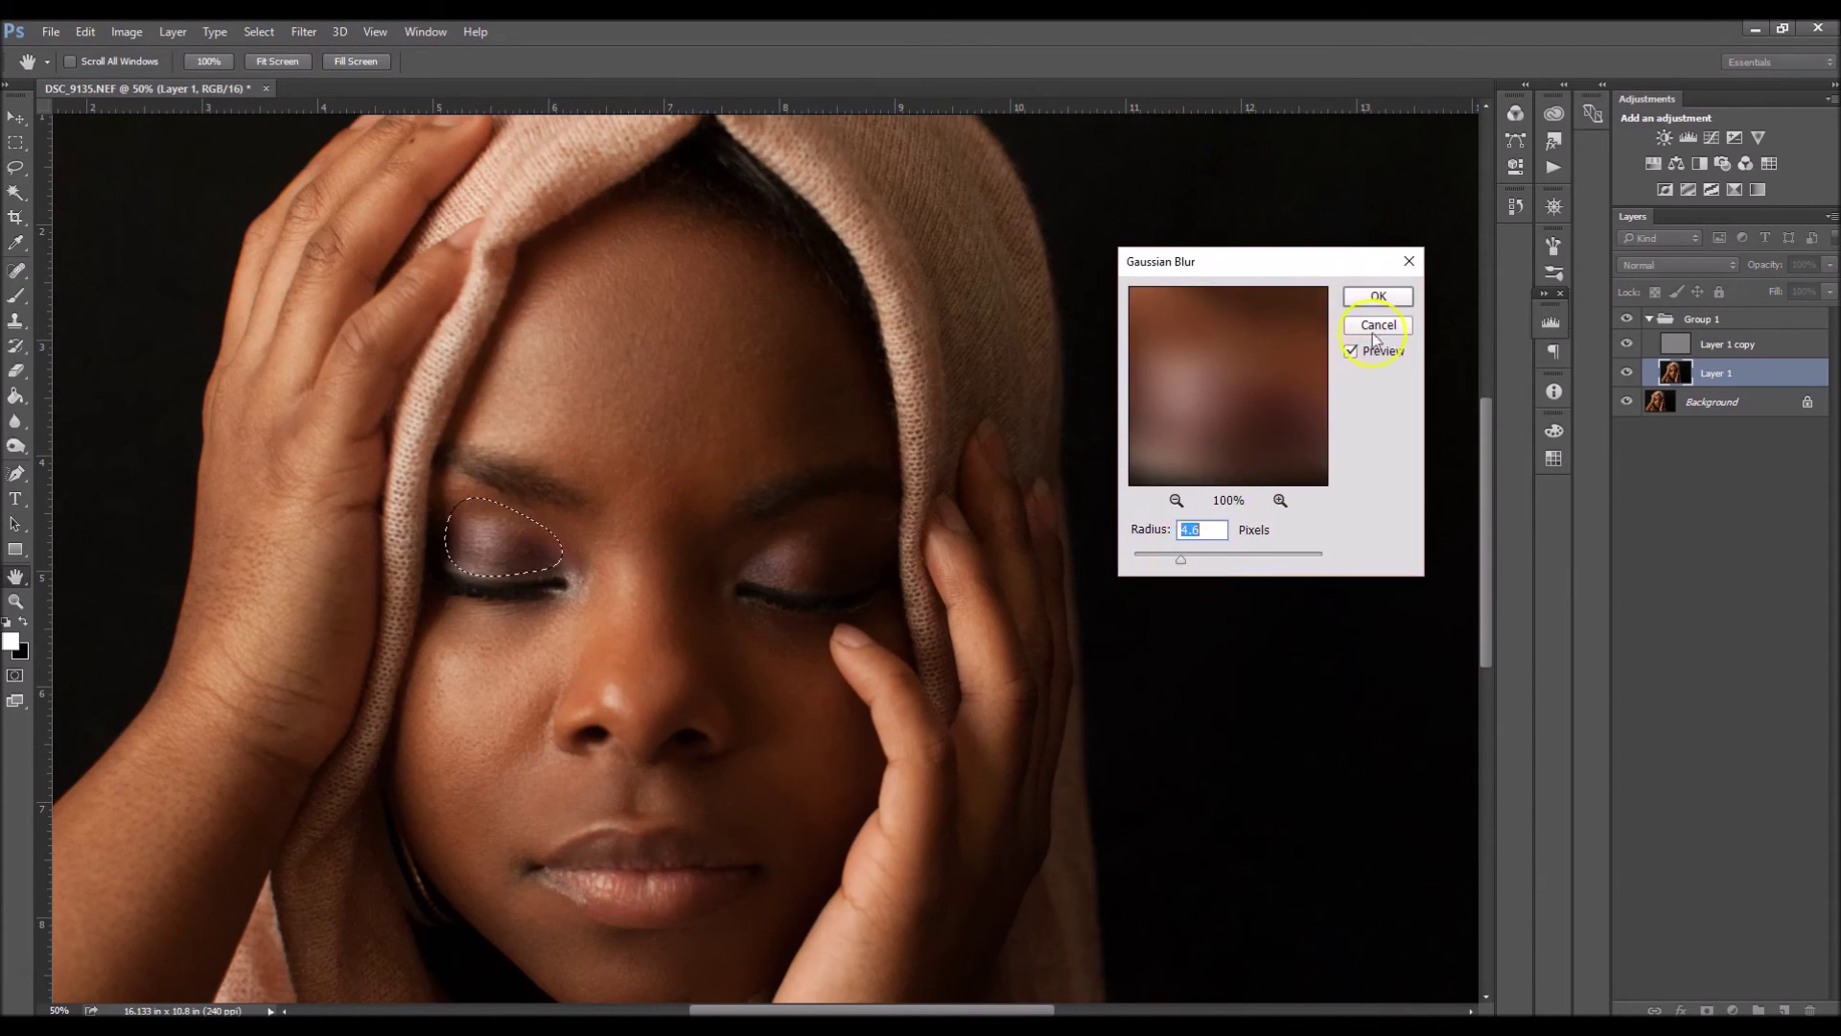
pyautogui.press('Return')
pyautogui.hotkey('ctrl', 'd')
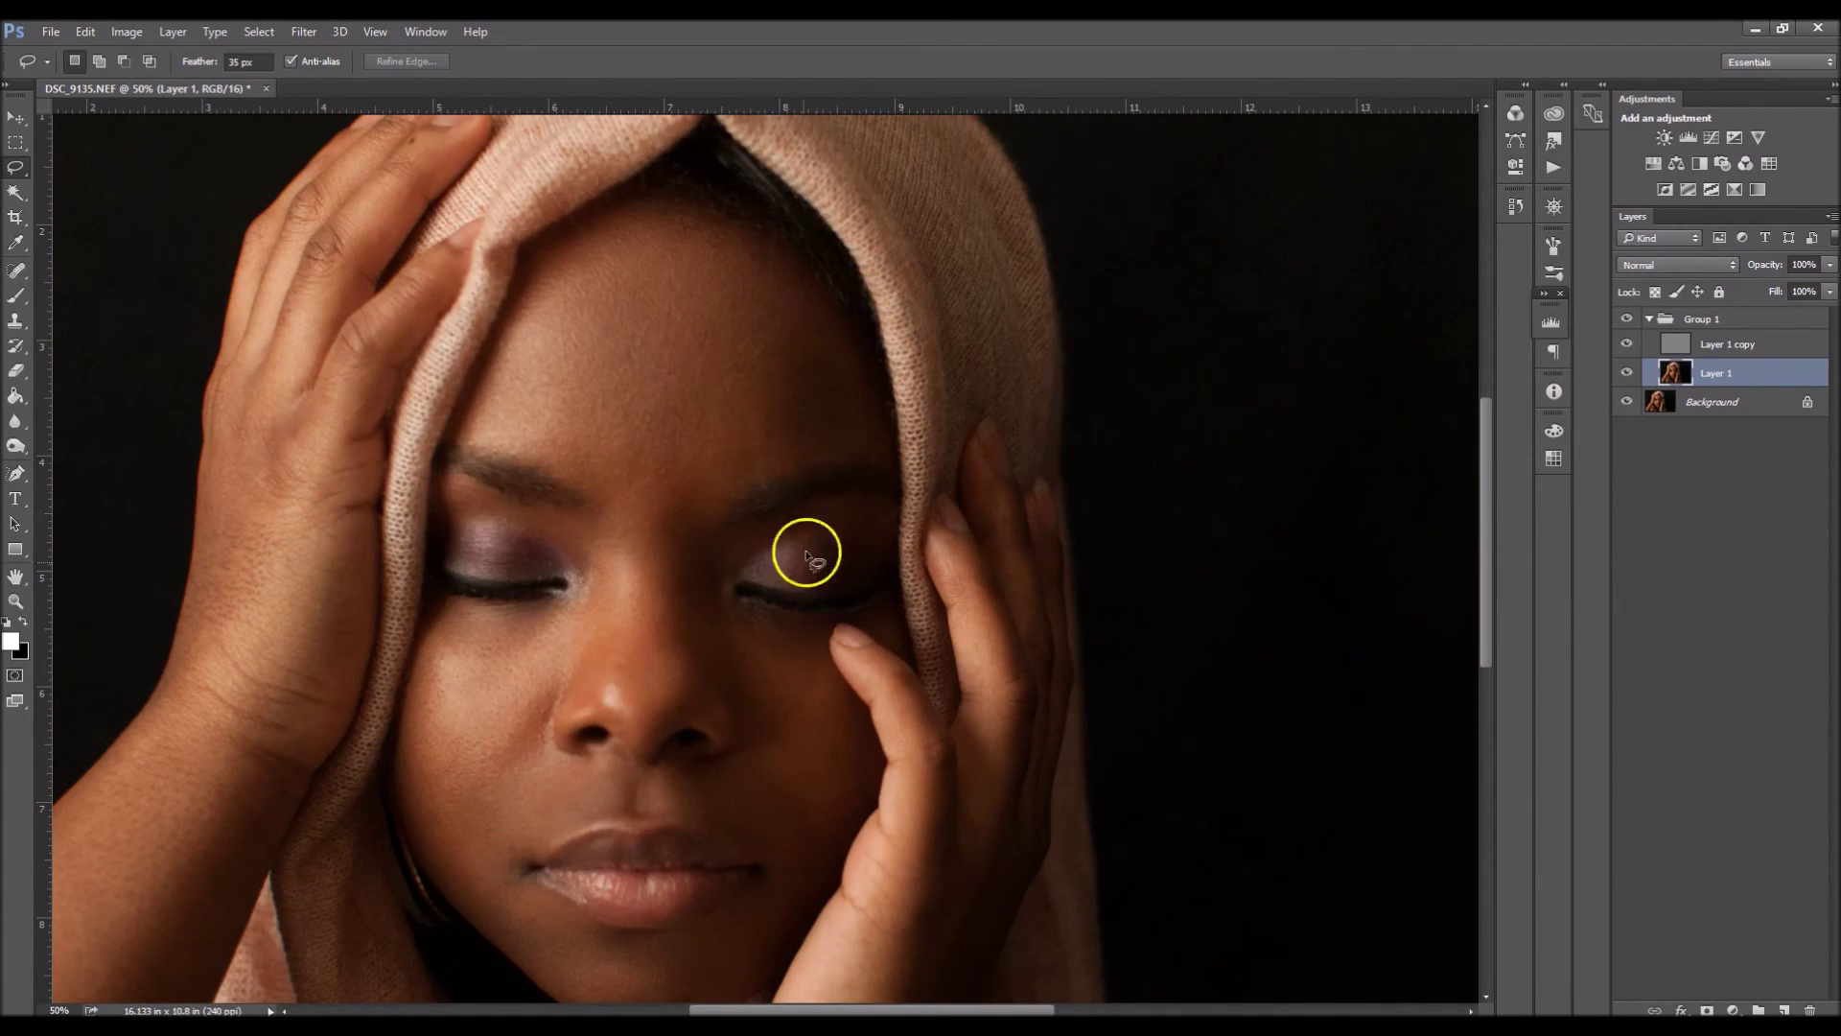
pyautogui.hotkey('ctrl', '-')
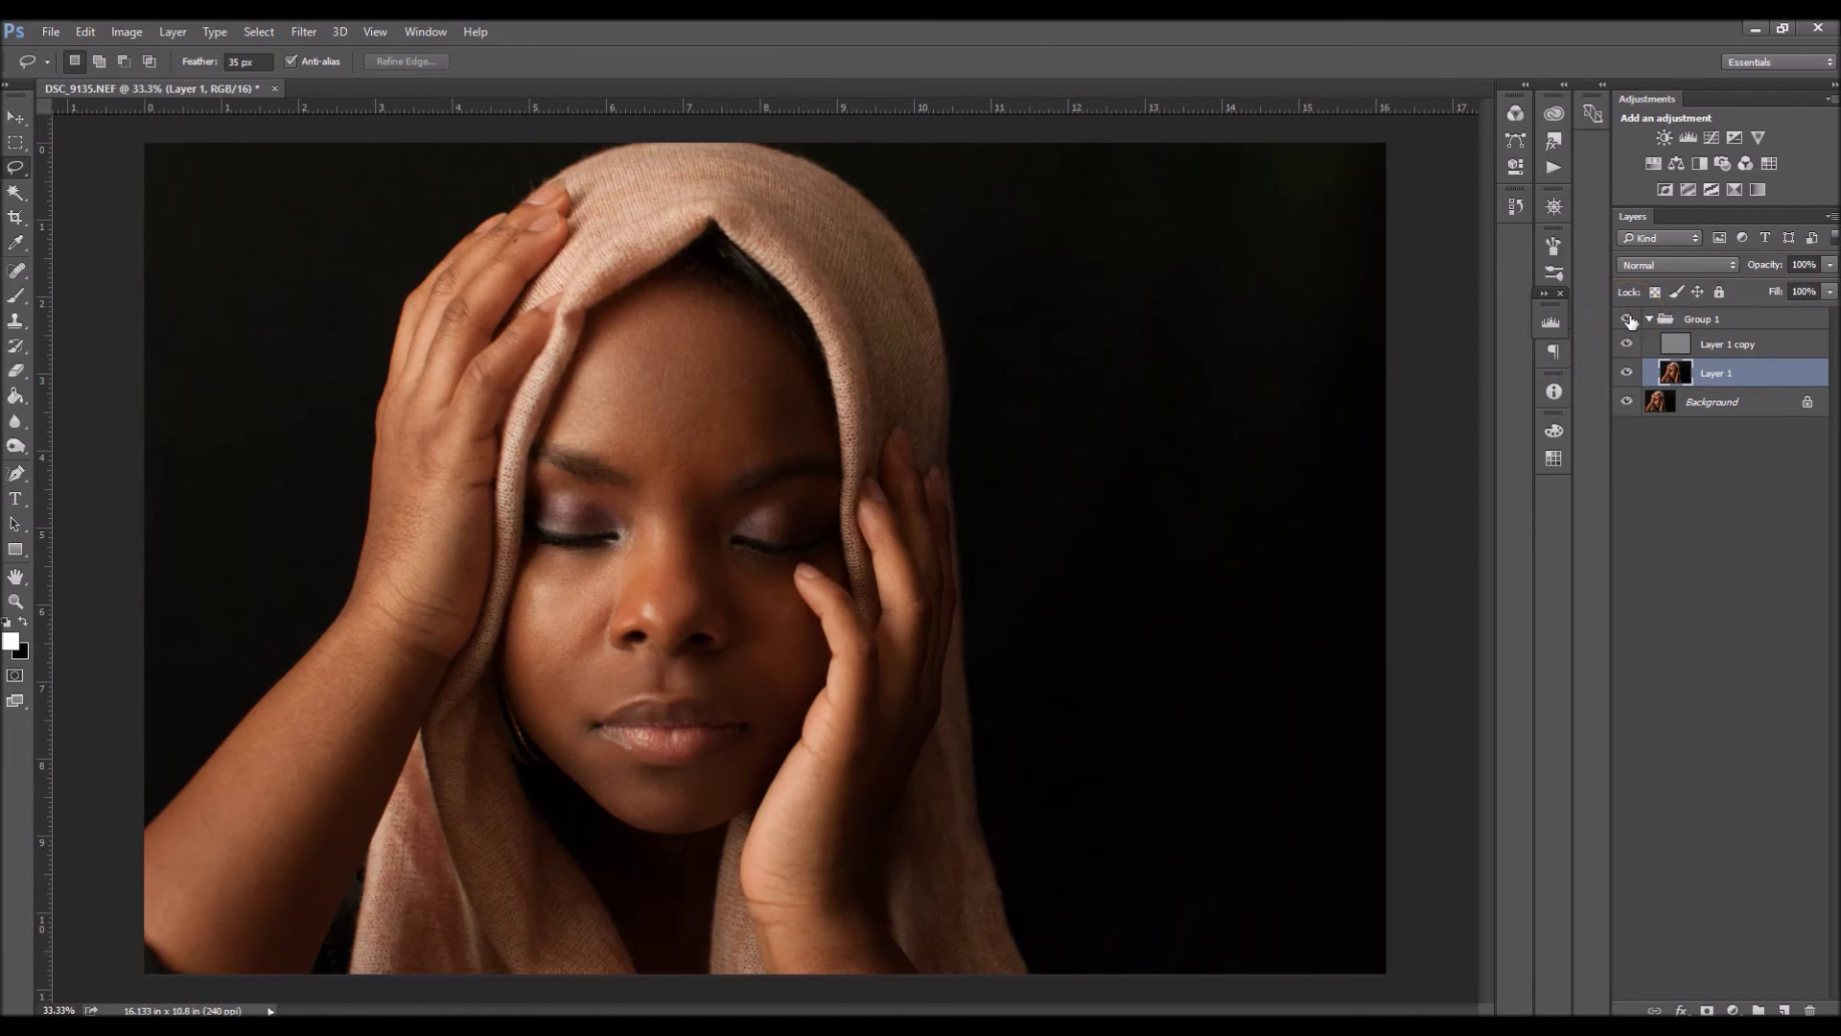
# Step: Lasso the hand skin and confirm a Gaussian Blur on it
pyautogui.click(721, 279)
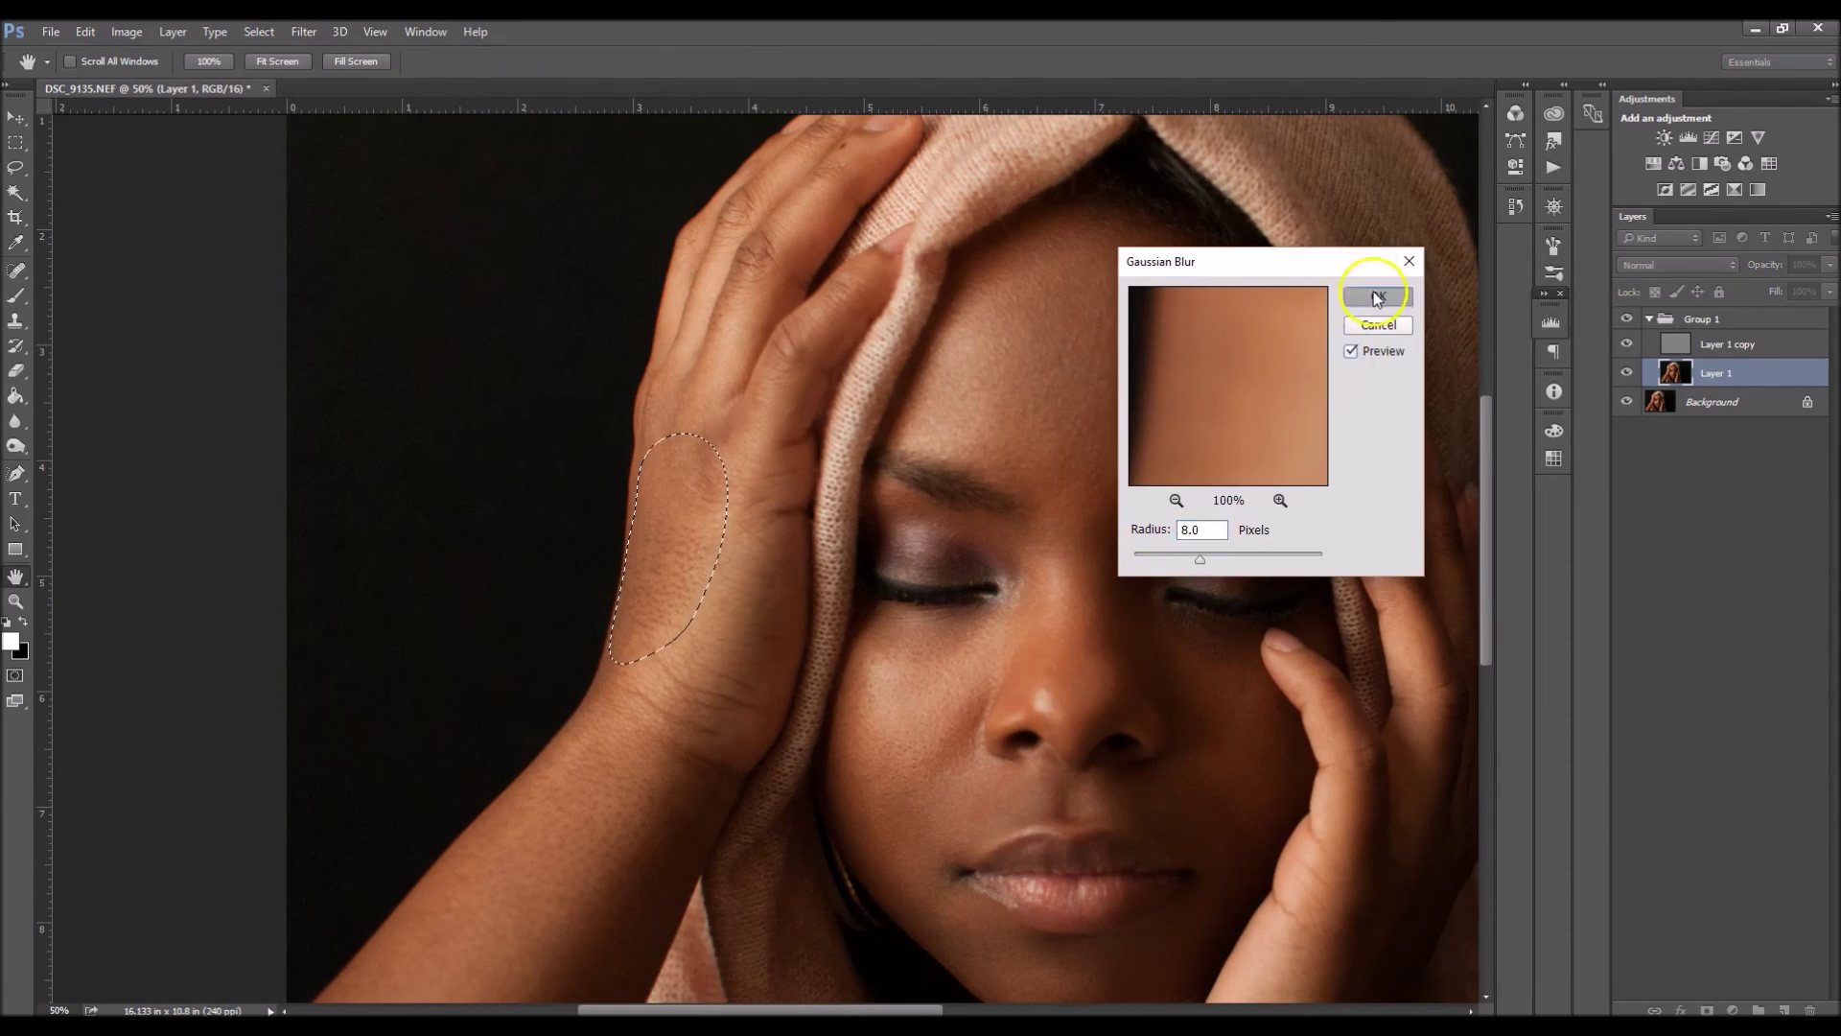
pyautogui.click(1378, 297)
pyautogui.rightClick(703, 516)
pyautogui.press('Escape')
# Step: Lasso two sections of the arm for blurring, then zoom in and out to check
pyautogui.scroll(-10, 764, 415)
pyautogui.moveTo(678, 493)
pyautogui.mouseDown()
pyautogui.moveTo(570, 859)
pyautogui.moveTo(529, 633)
pyautogui.moveTo(472, 637)
pyautogui.mouseUp()
pyautogui.press('Return')
pyautogui.rightClick(566, 671)
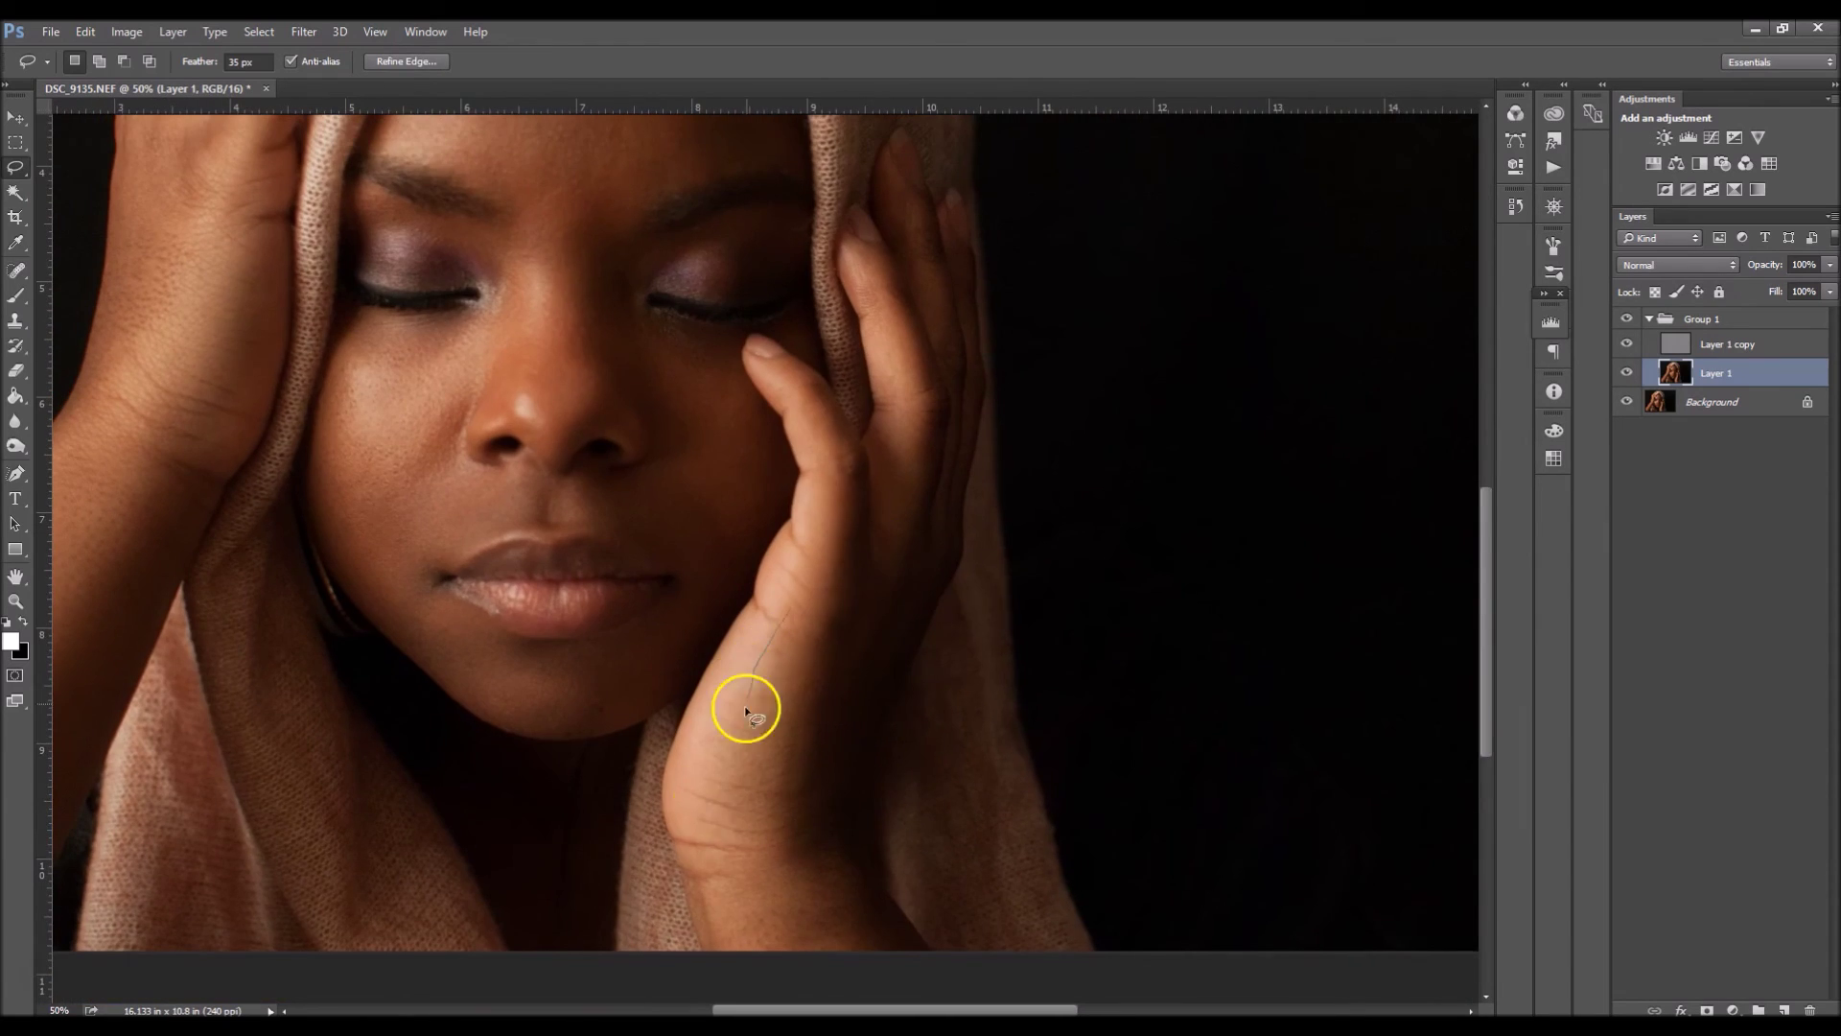
pyautogui.moveTo(744, 705); pyautogui.dragTo(799, 868)
pyautogui.rightClick(797, 886)
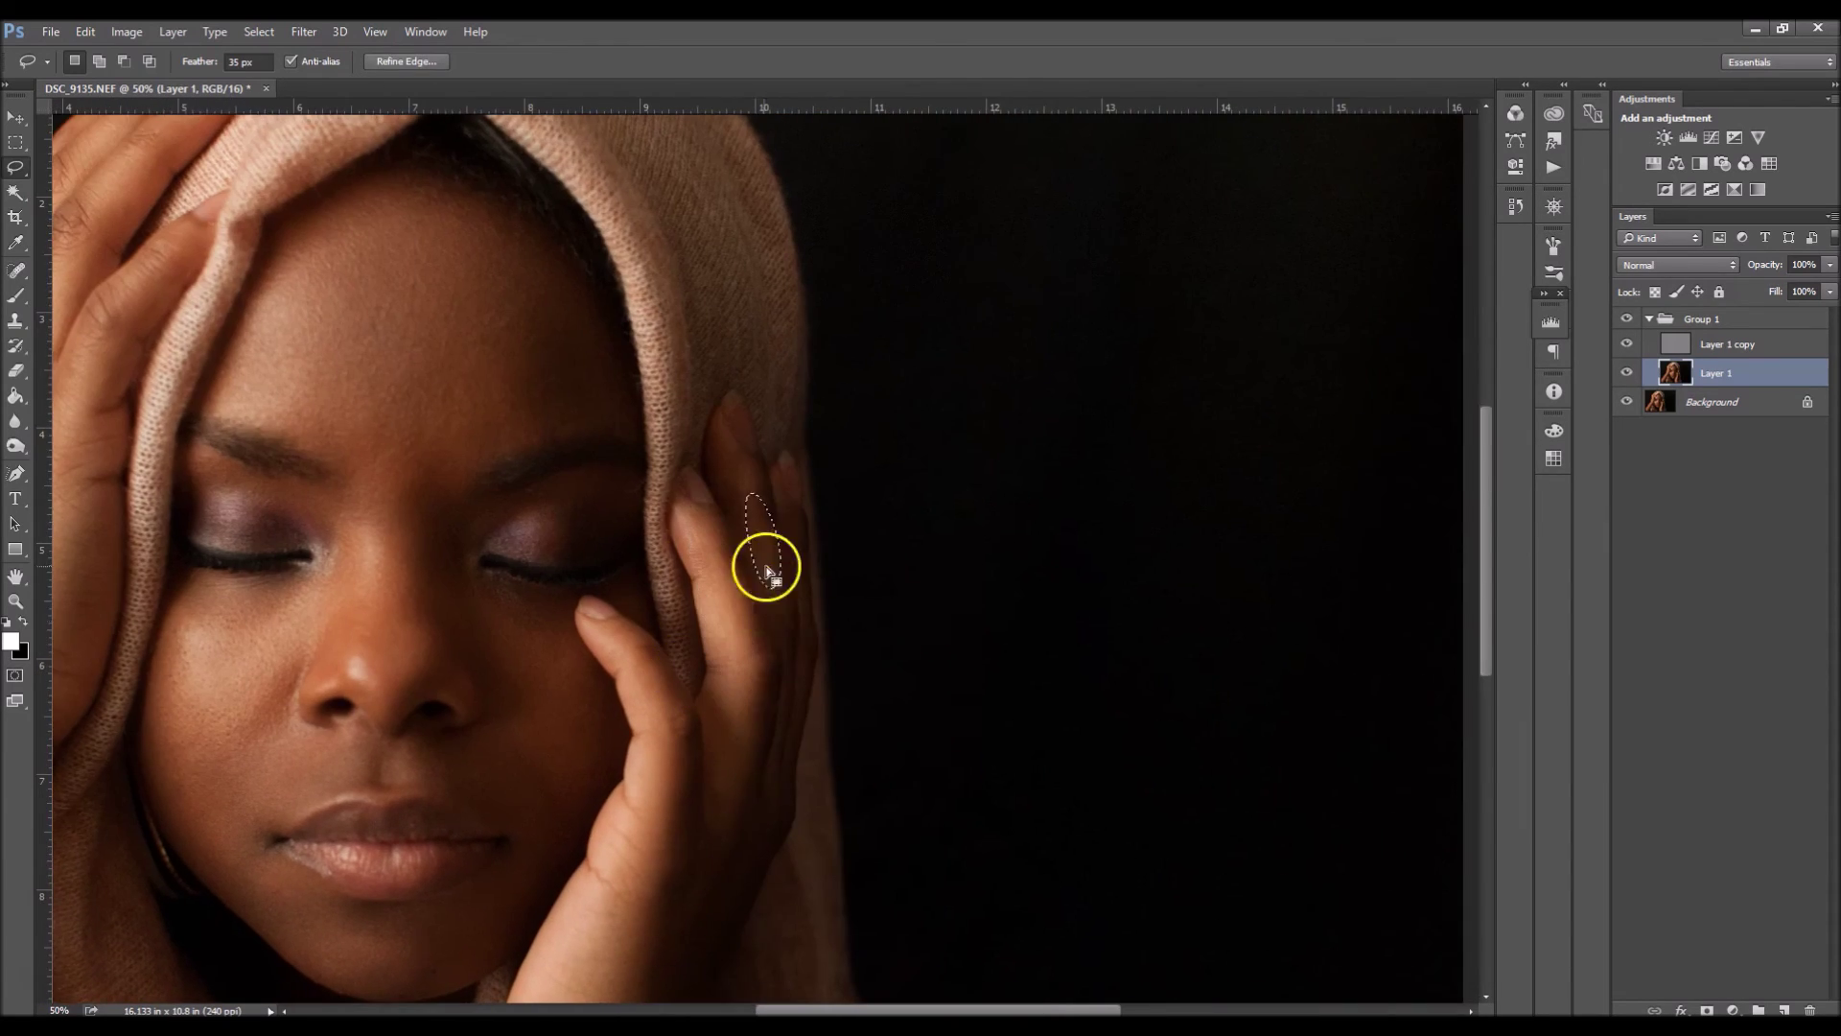
pyautogui.hotkey('ctrl', '-')
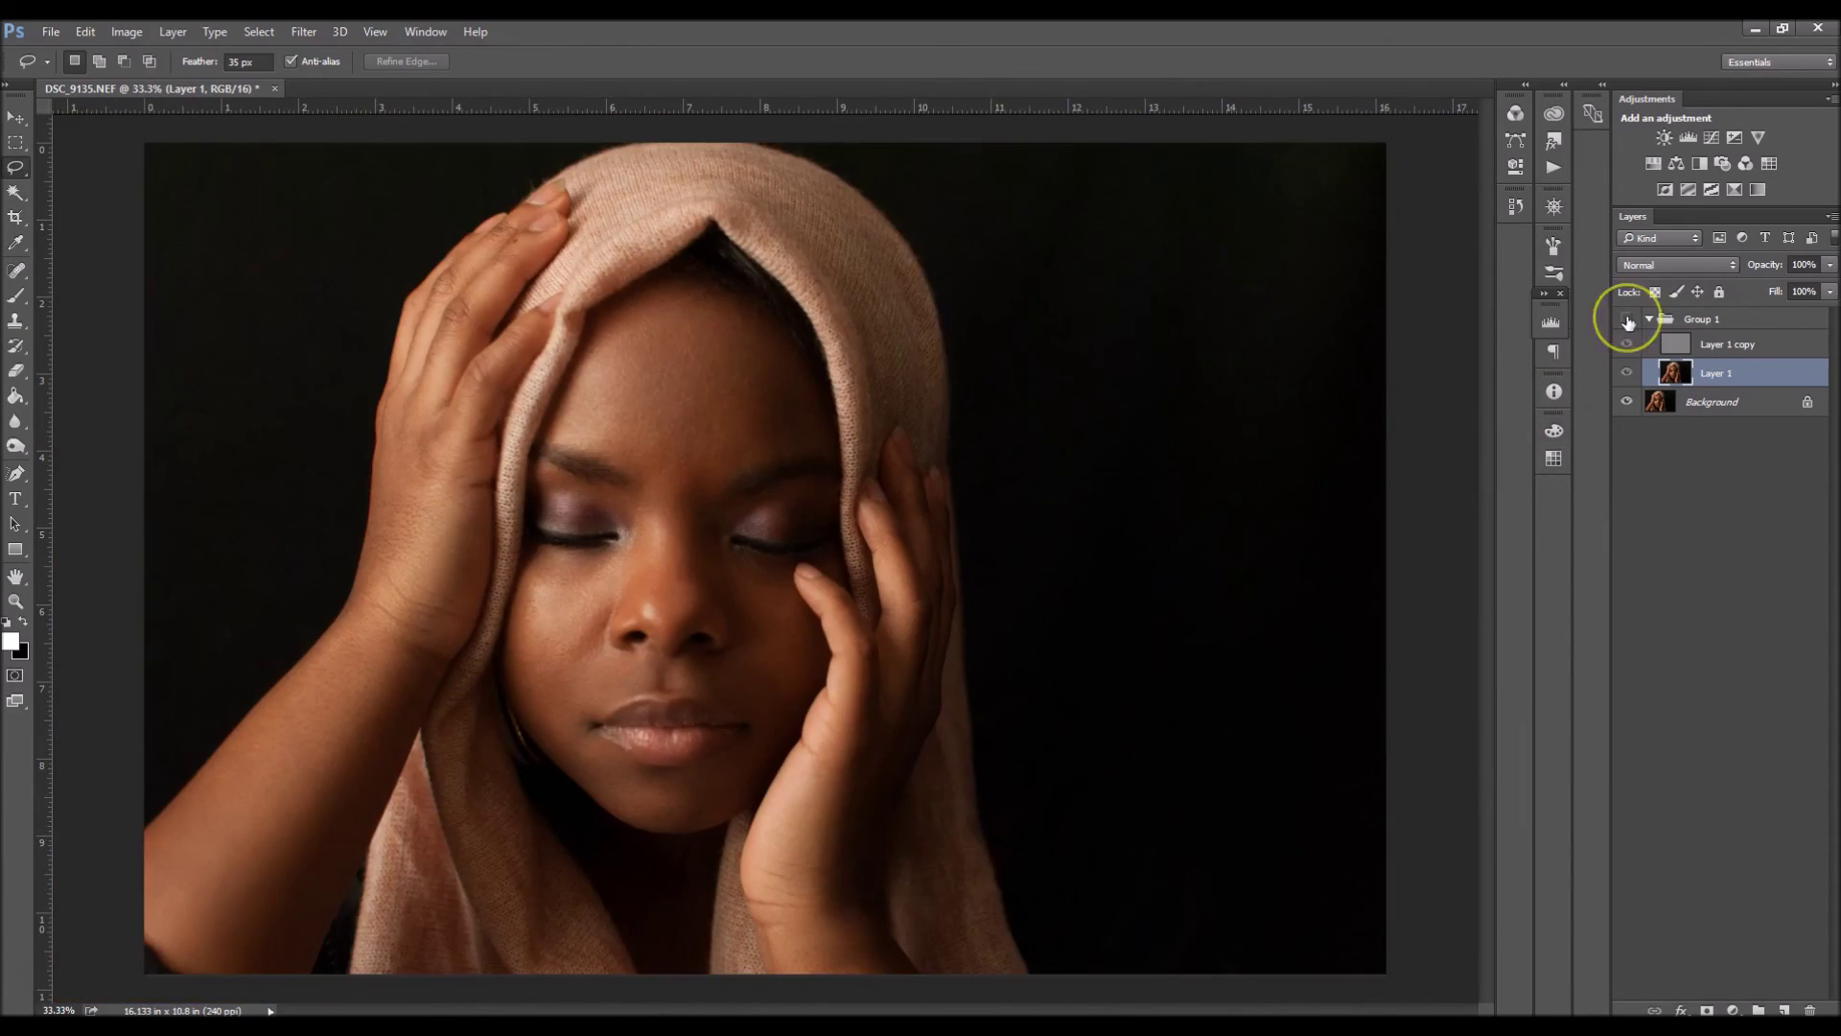
pyautogui.hotkey('ctrl', '+')
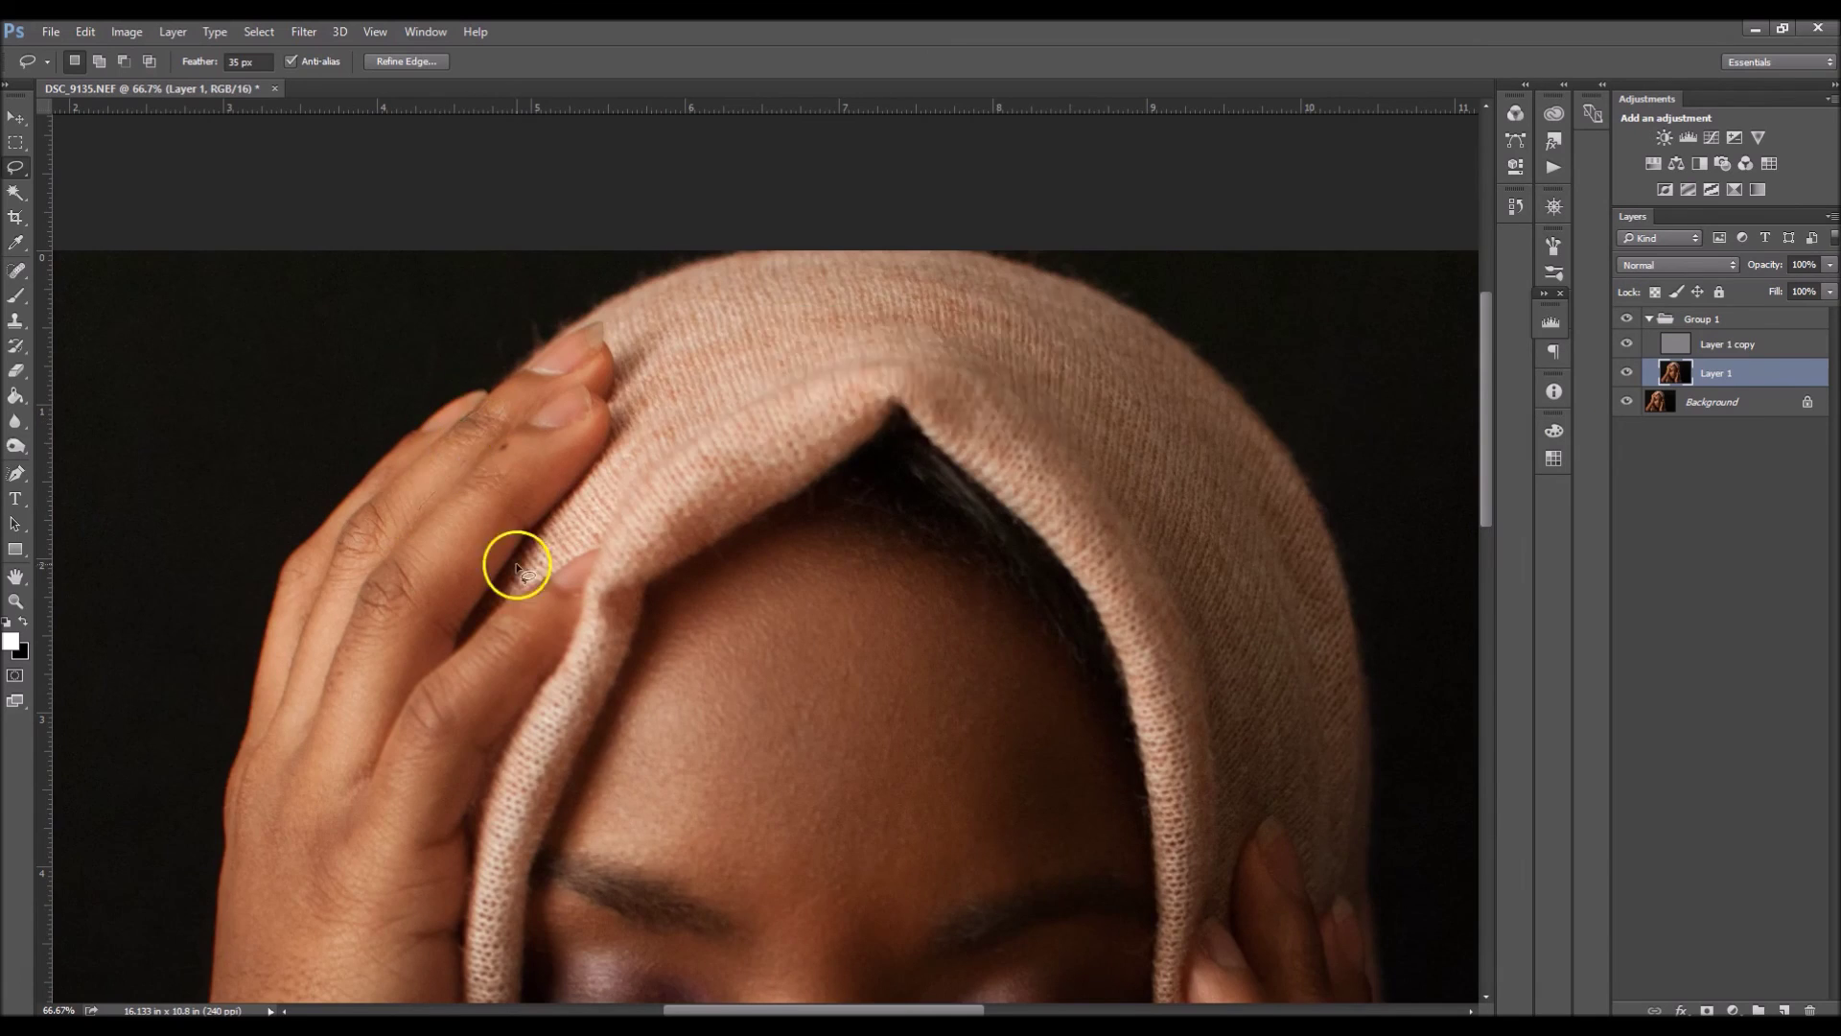
pyautogui.hotkey('ctrl', '-')
pyautogui.hotkey('ctrl', '-')
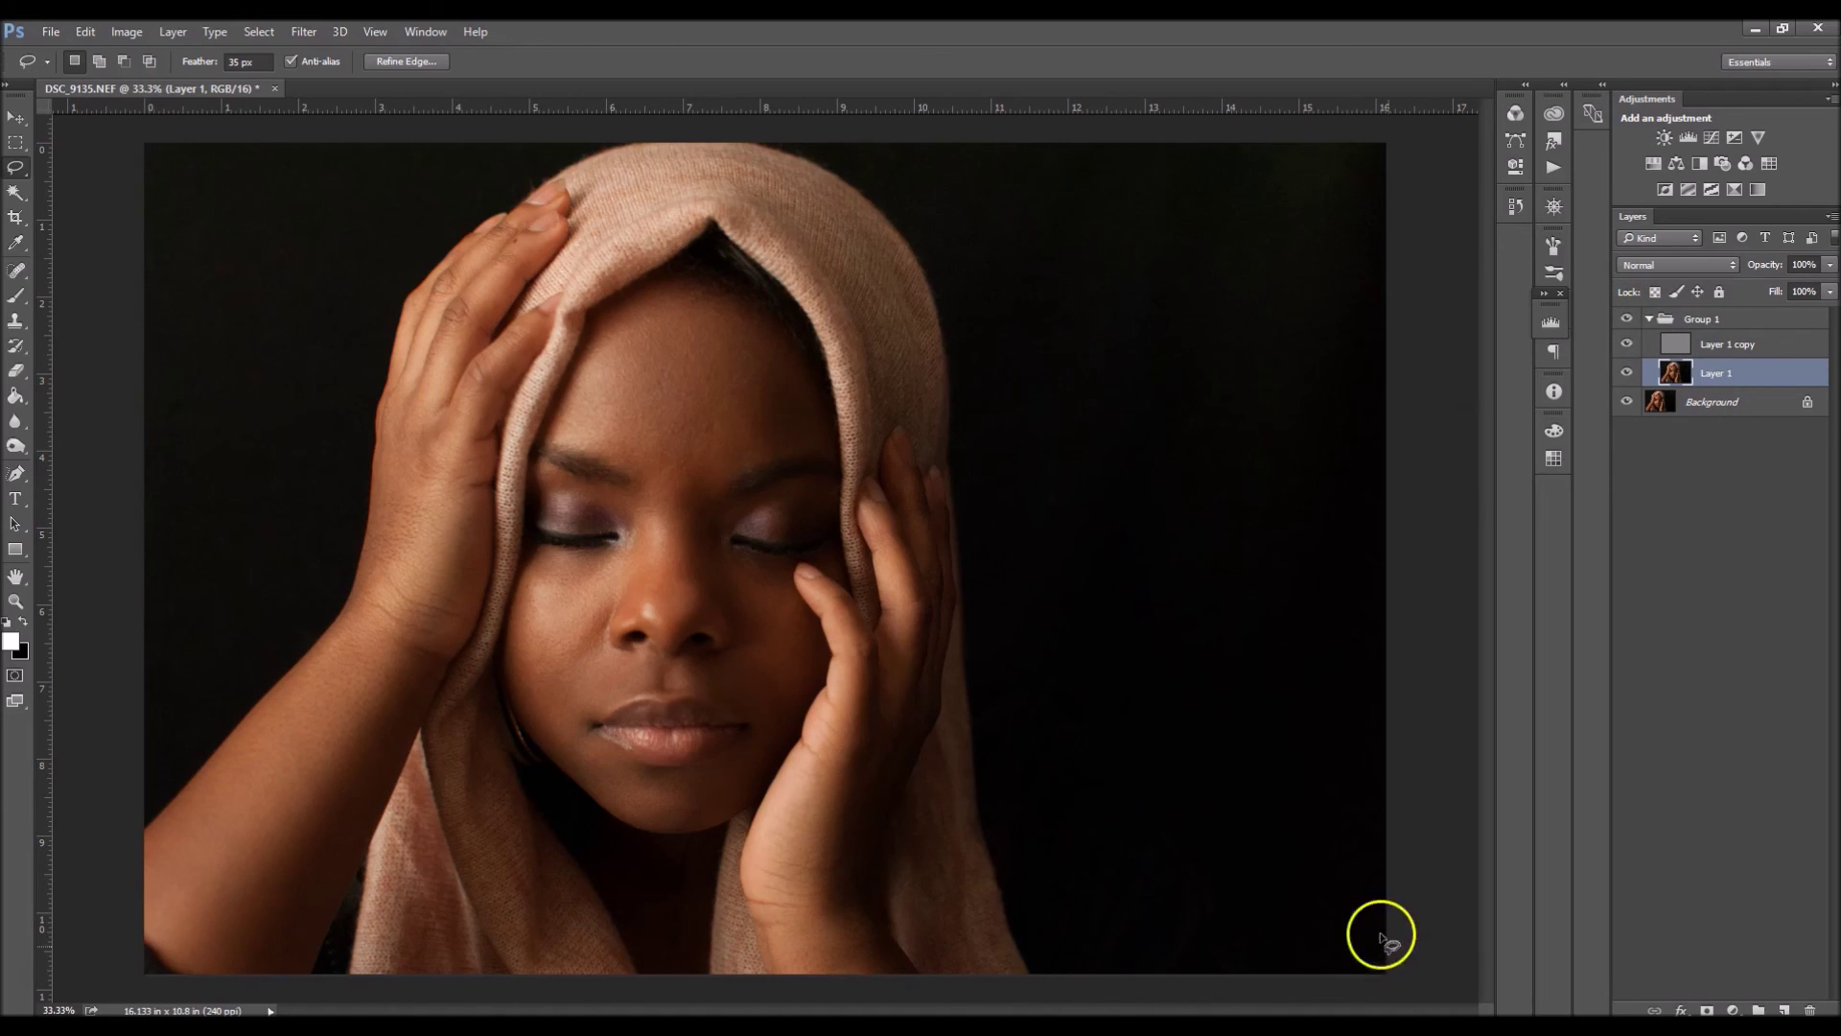
# Step: Collapse Group 1, save Snapshot 3 in History, and flatten the image
pyautogui.click(1650, 320)
pyautogui.click(1716, 329)
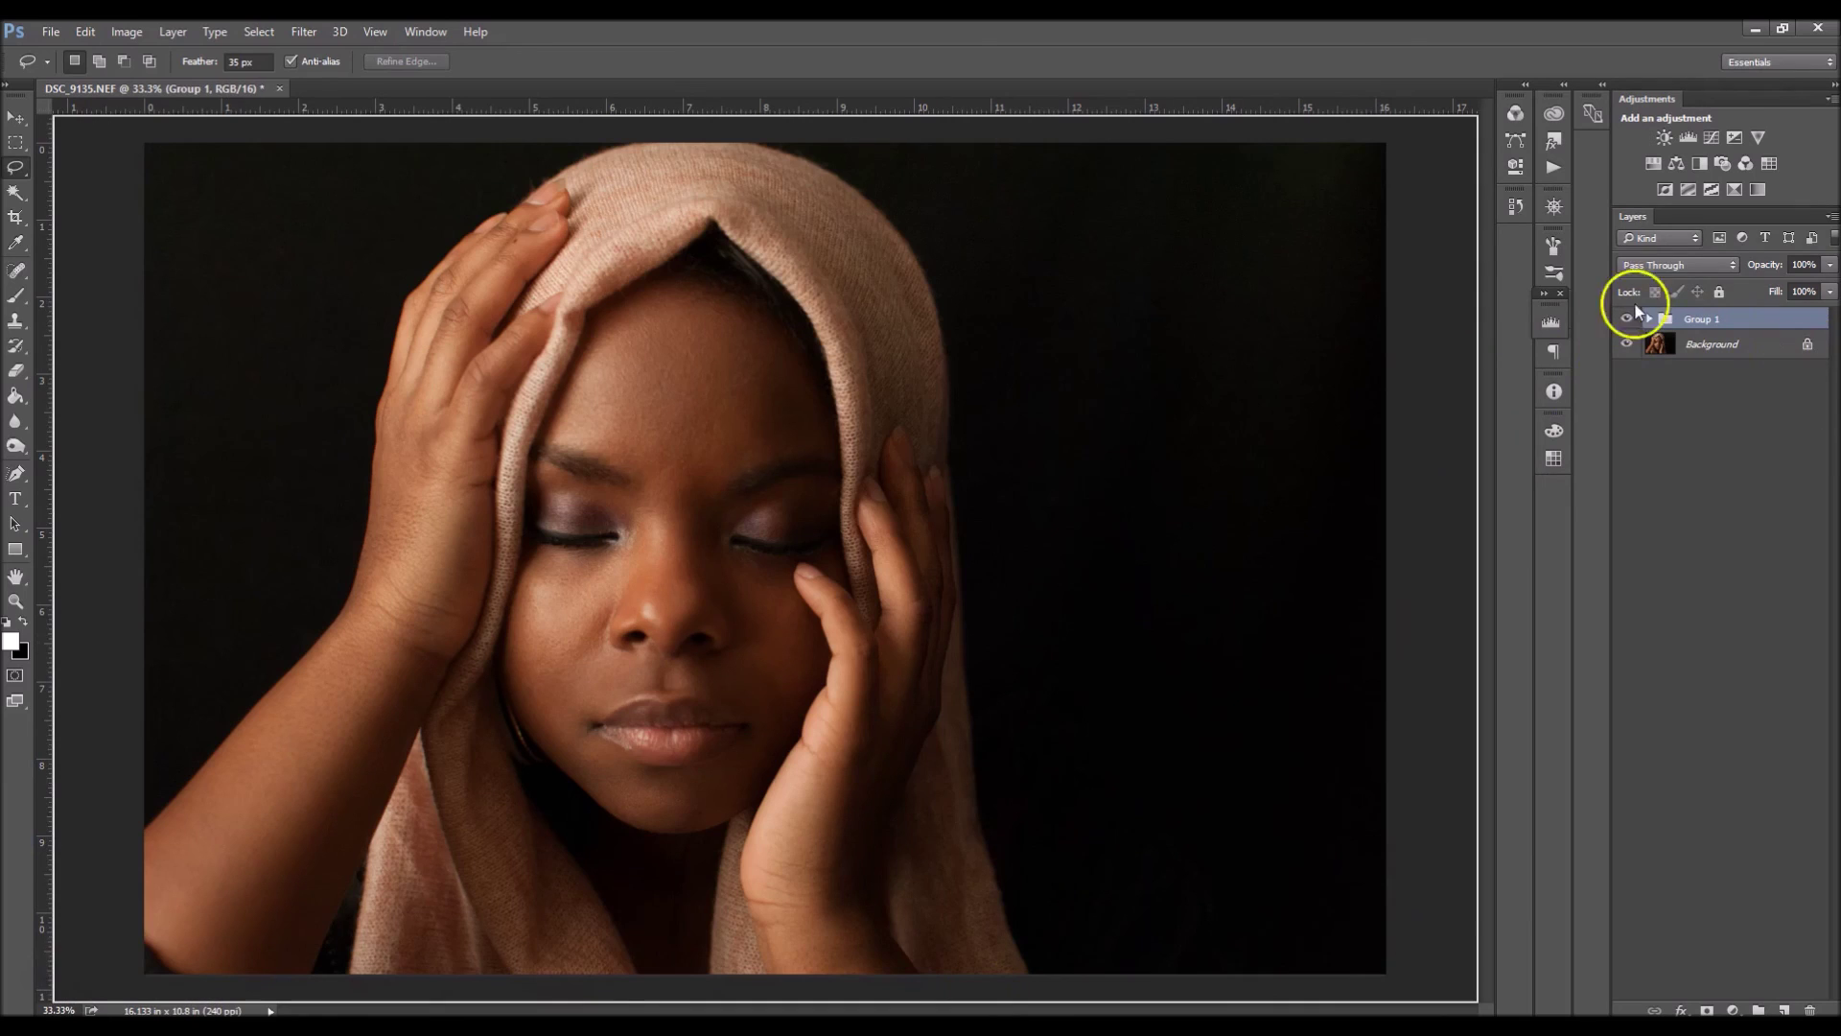
pyautogui.click(1523, 207)
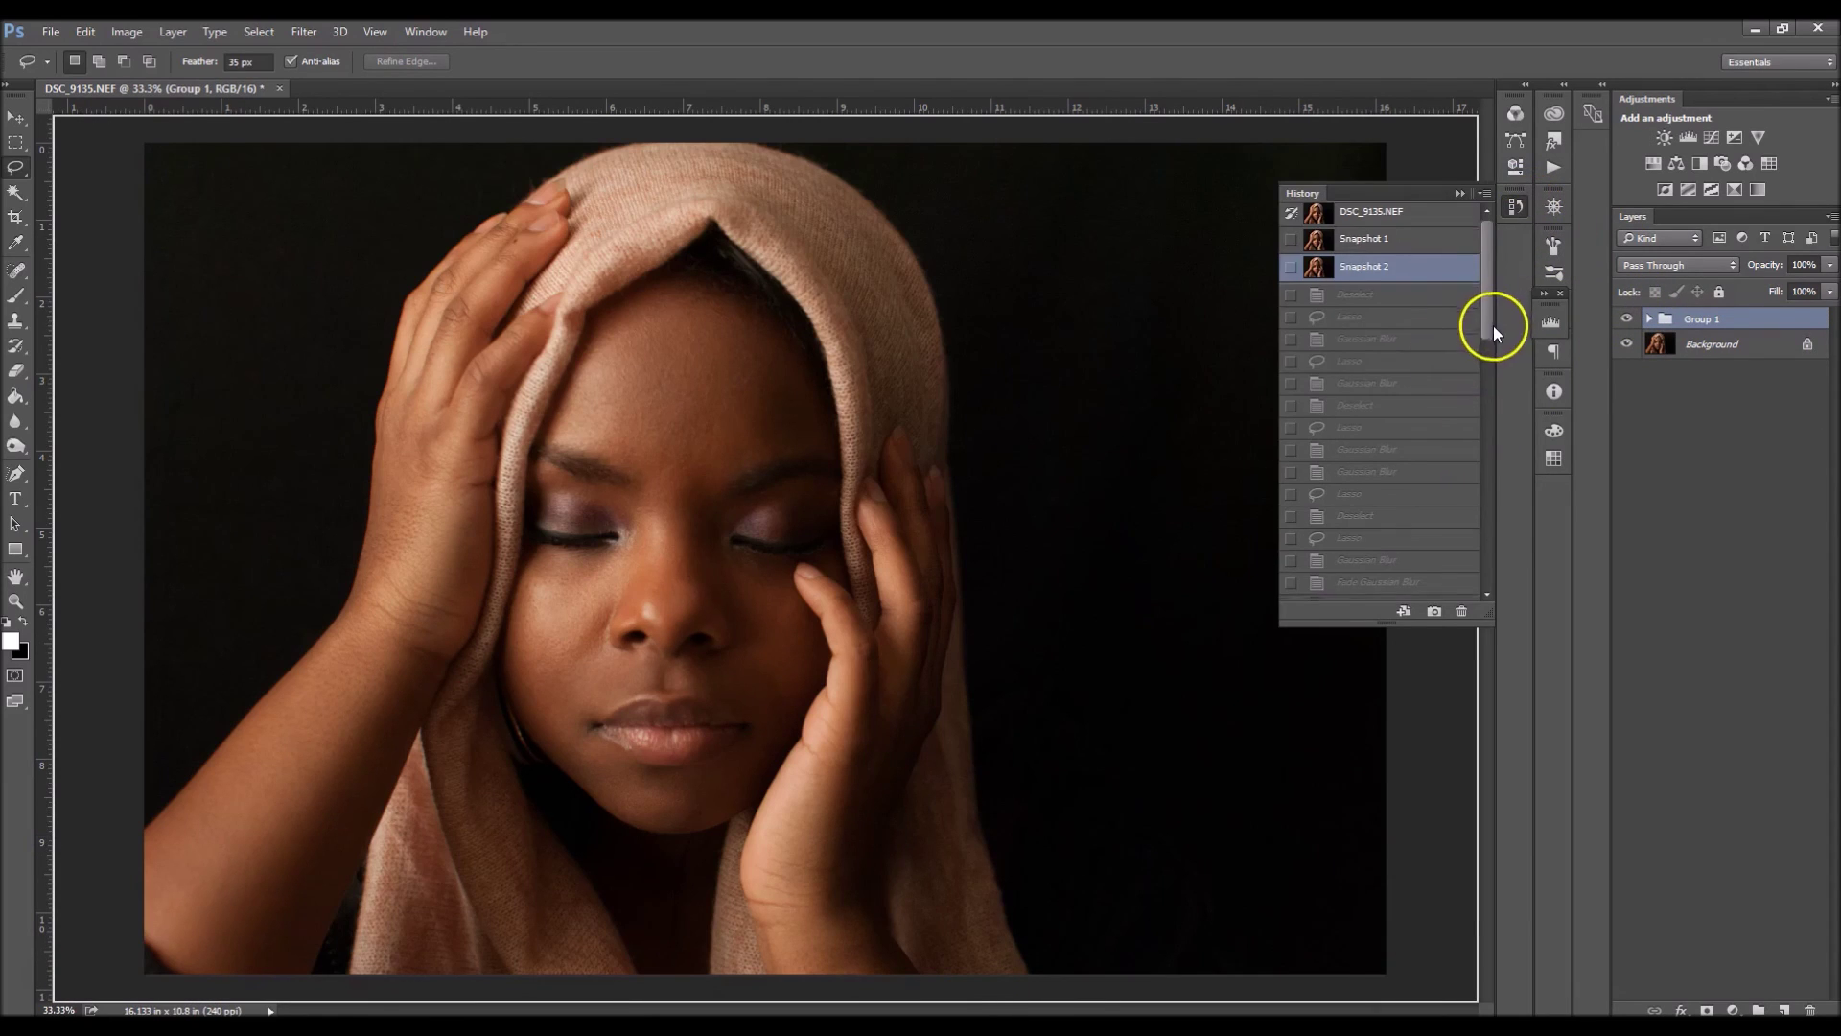
pyautogui.moveTo(1494, 325); pyautogui.dragTo(1505, 572)
pyautogui.click(1433, 611)
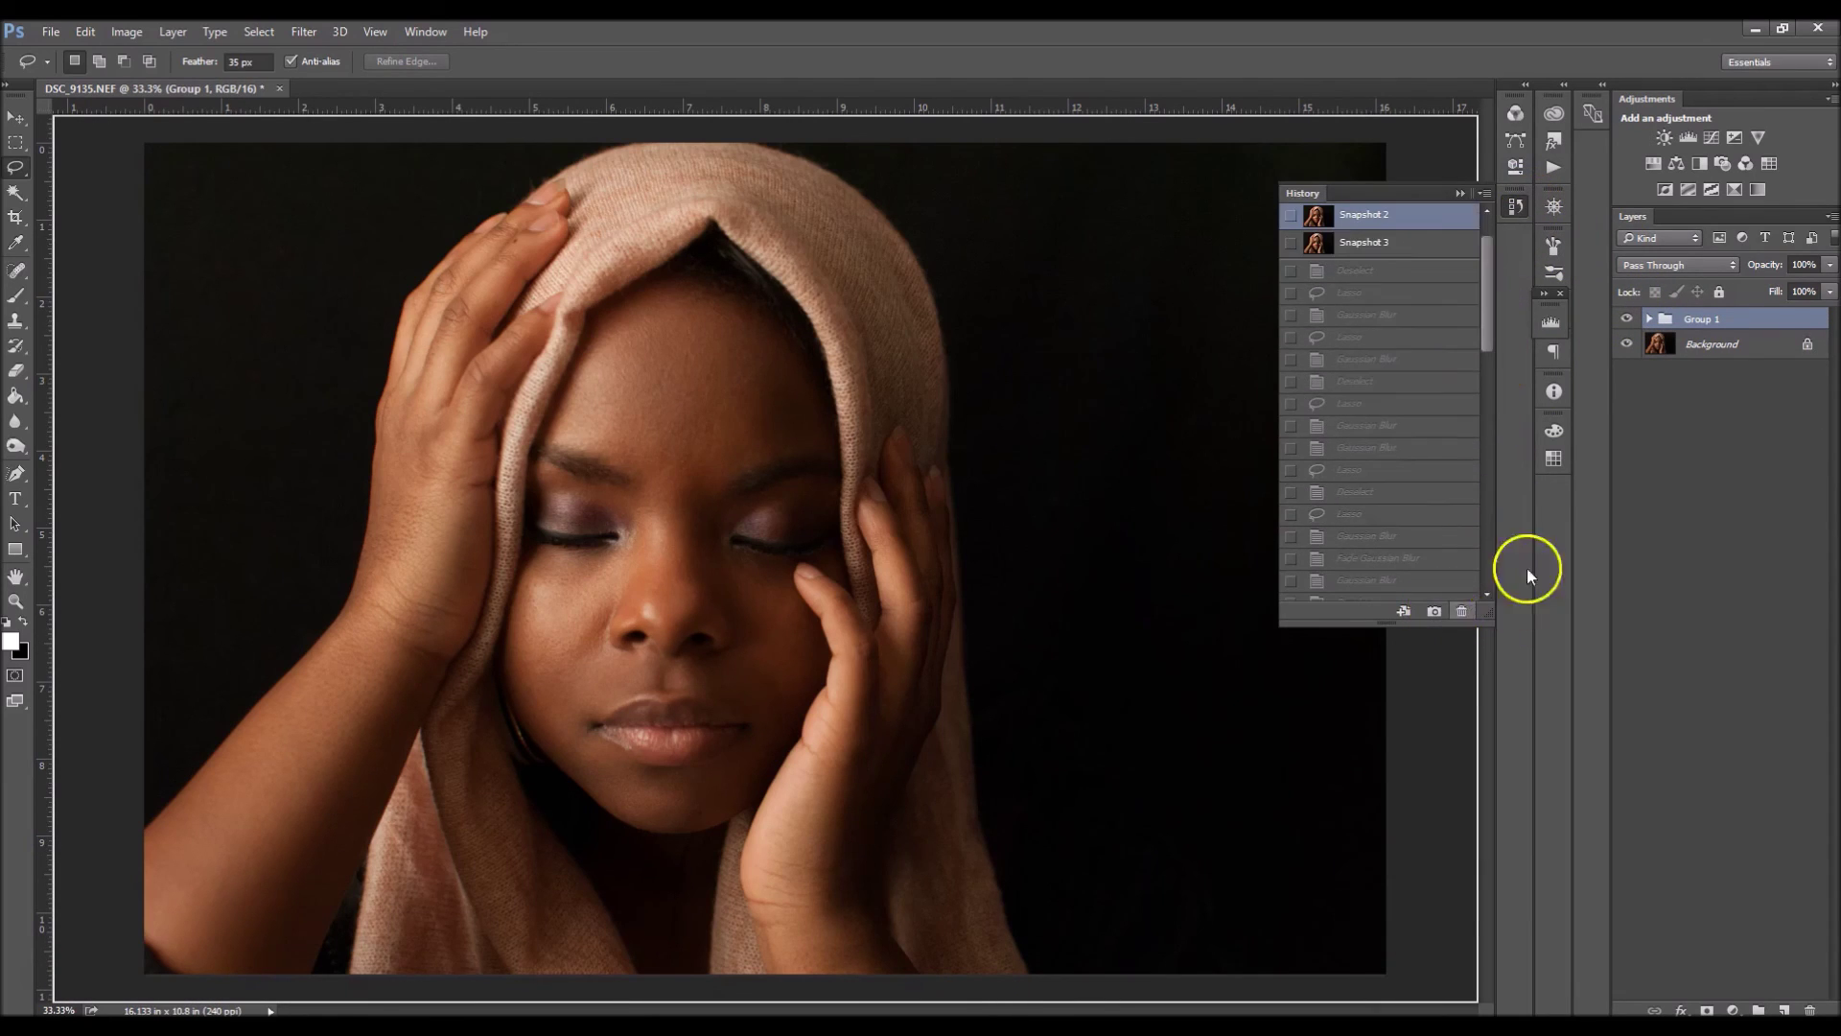
pyautogui.click(1459, 193)
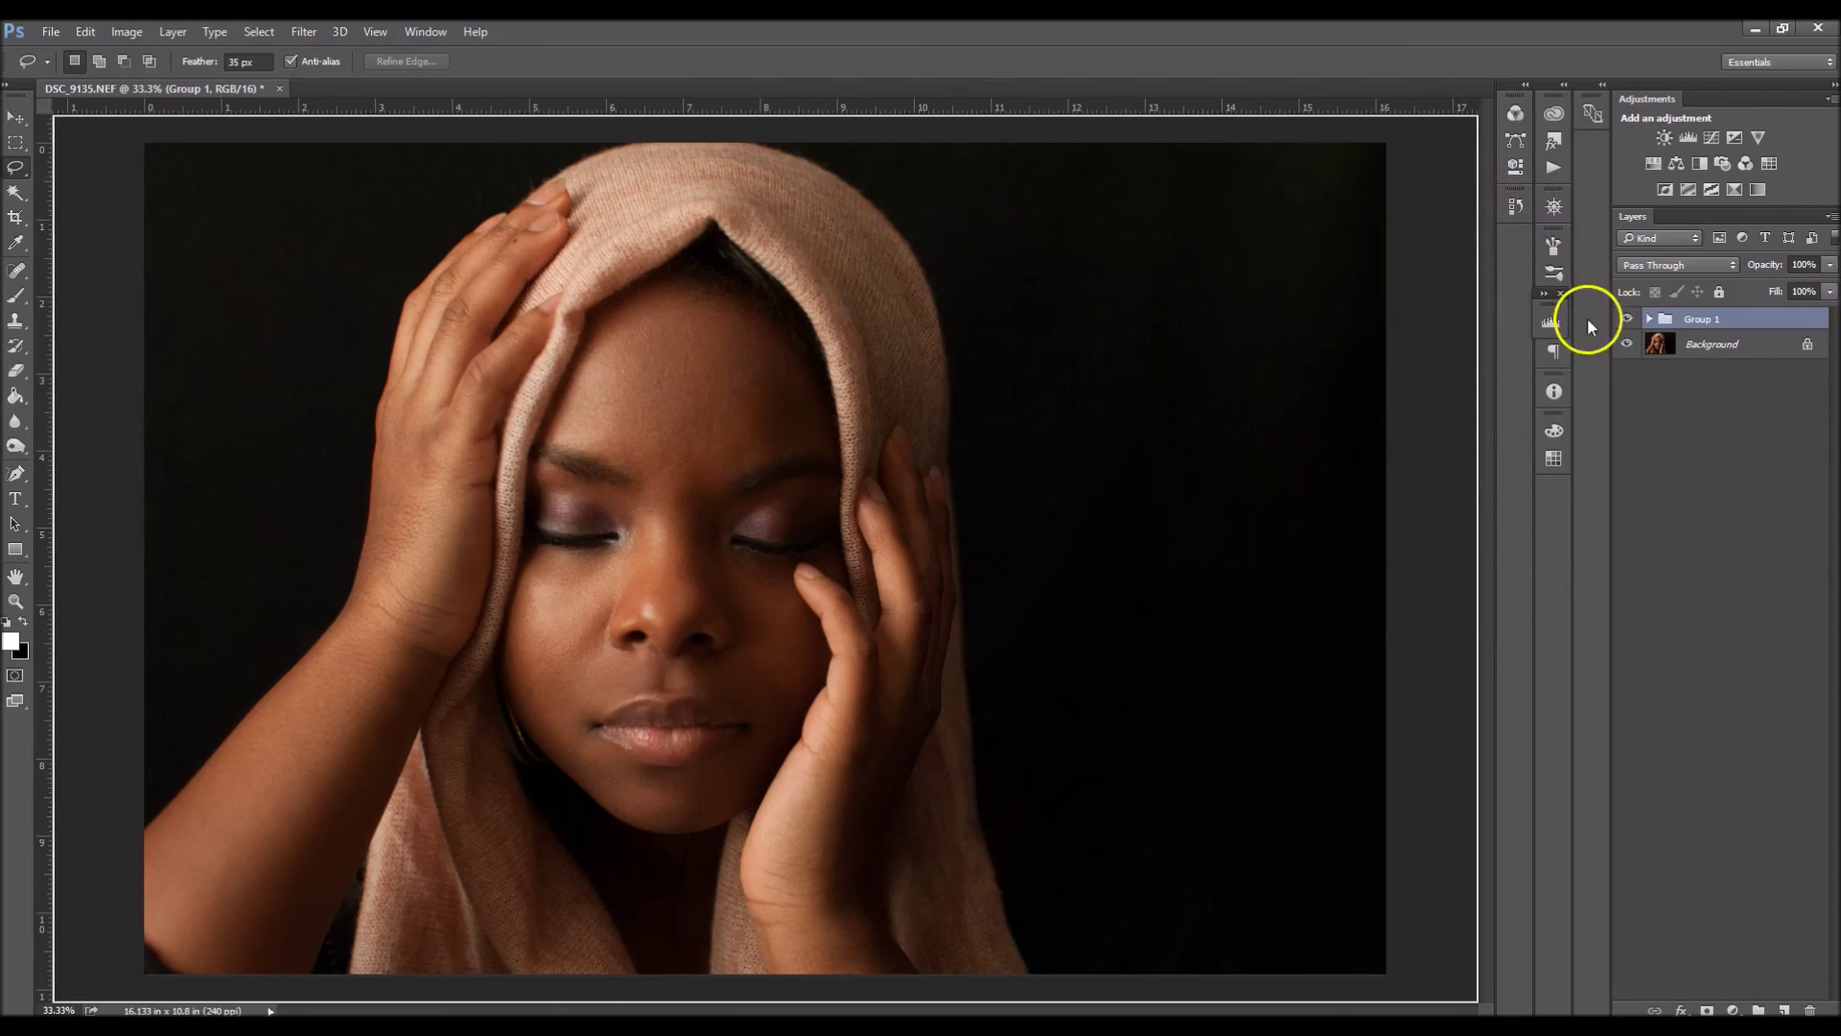
pyautogui.rightClick(1711, 347)
pyautogui.click(1767, 561)
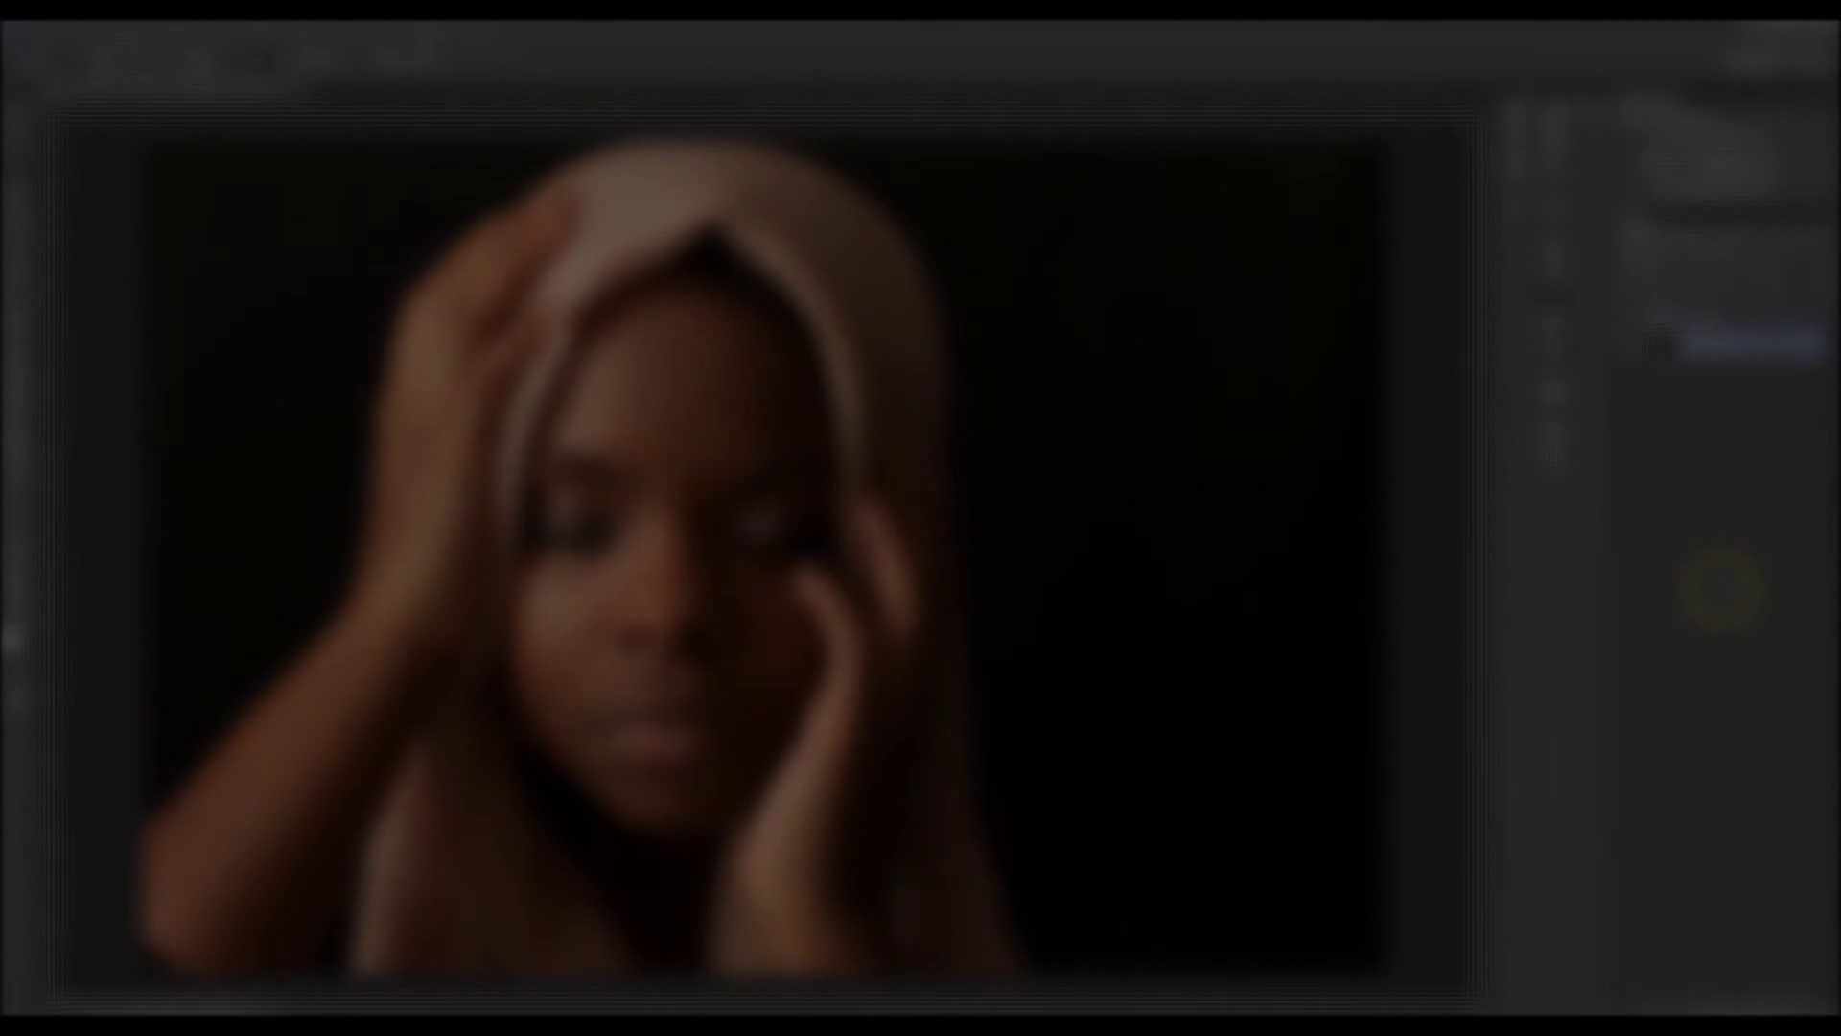